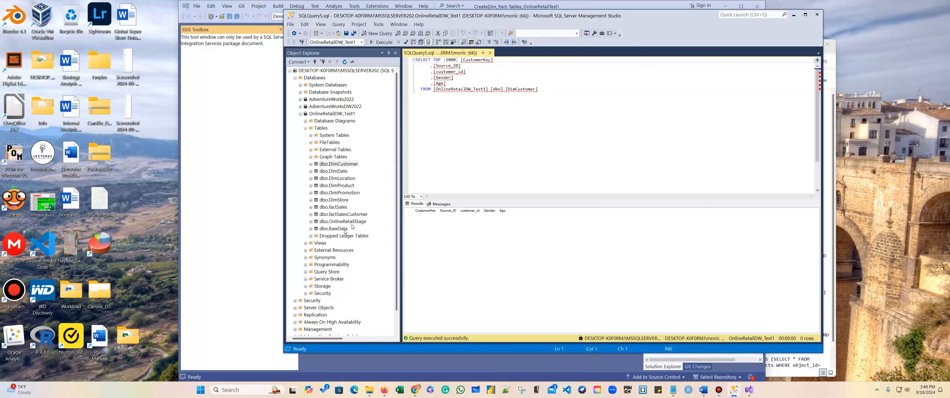
Close the DimCustomer query in SQL Server Management Studio, switch to Visual Studio, and add a new SSIS package to the project
click(490, 54)
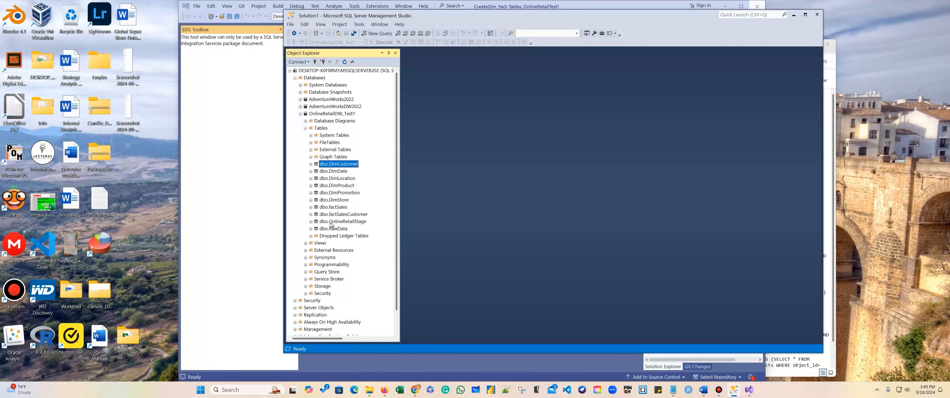
click(794, 14)
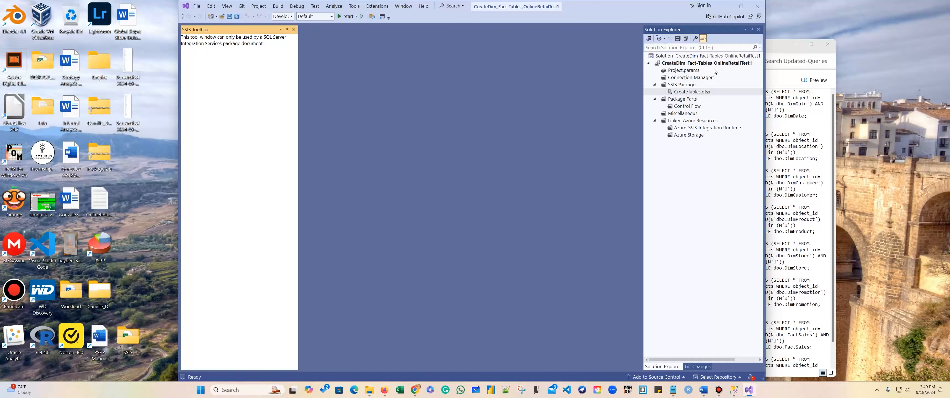
click(690, 85)
right_click(690, 86)
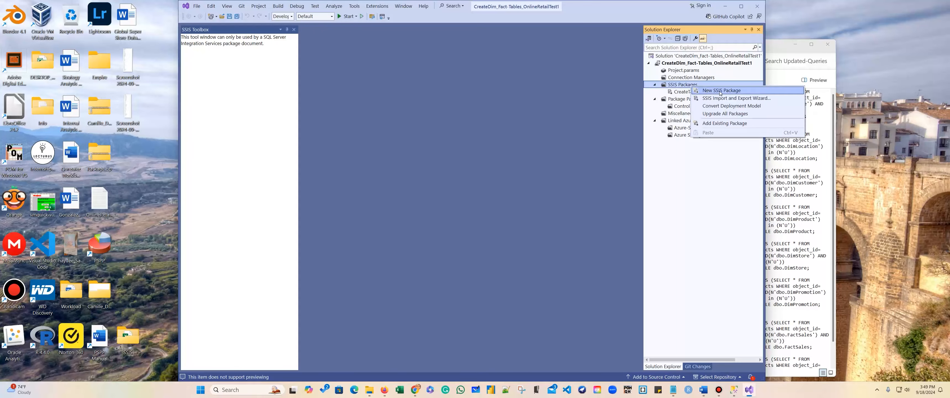
click(699, 90)
click(692, 100)
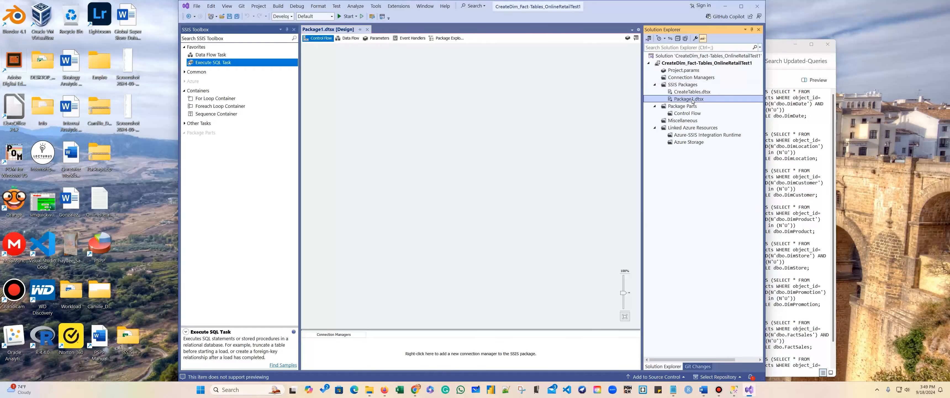
right_click(692, 100)
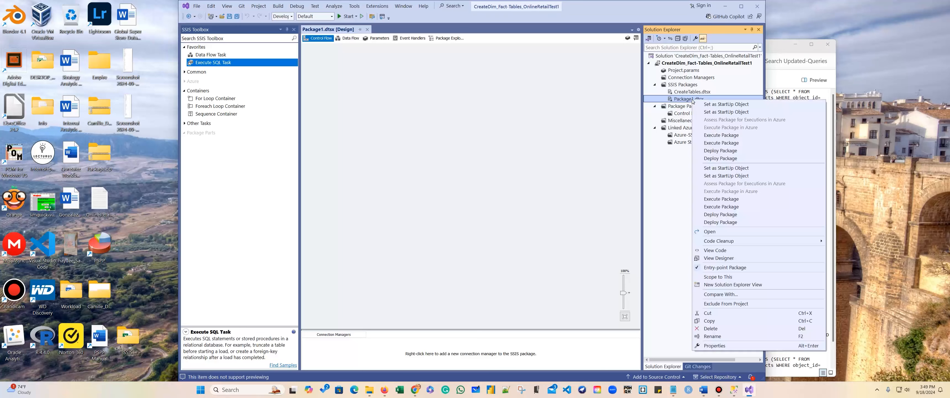
click(721, 335)
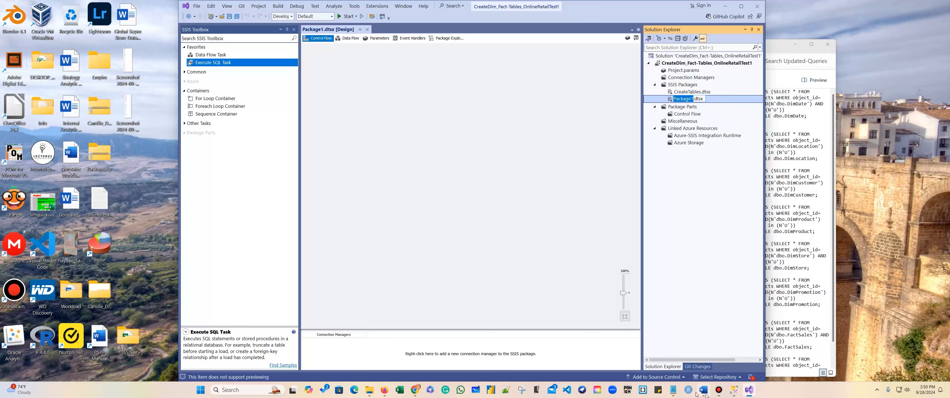
click(733, 389)
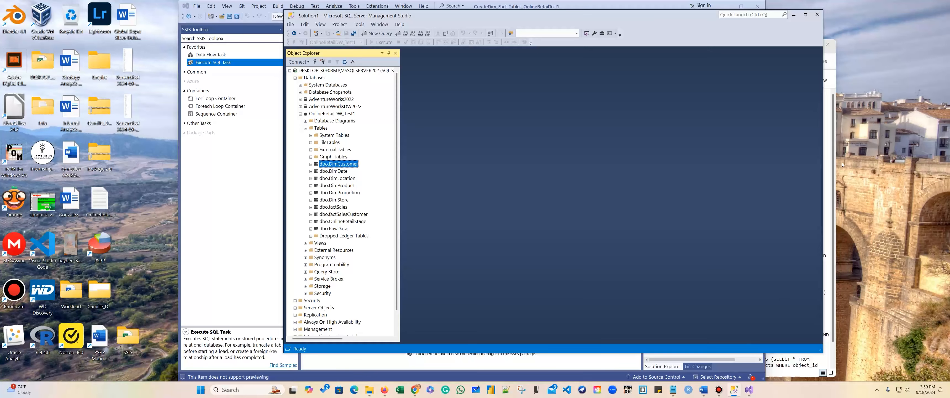
click(793, 15)
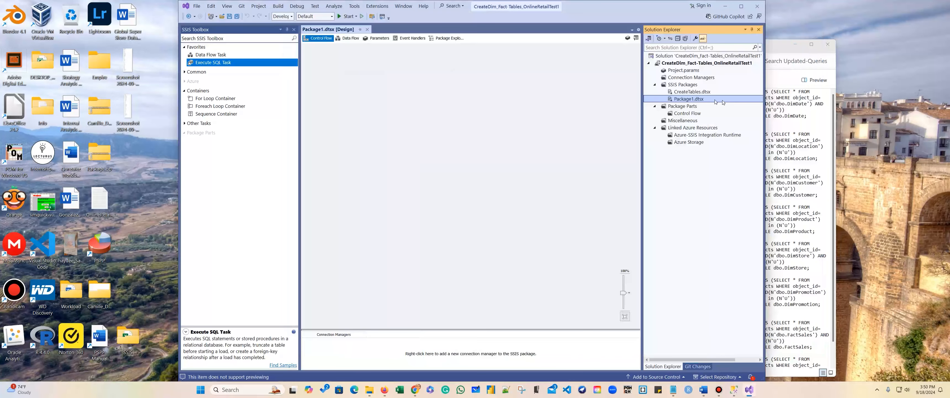
Rename the new SSIS package to DimCustomer.dtsx and reload it in the editor
right_click(690, 100)
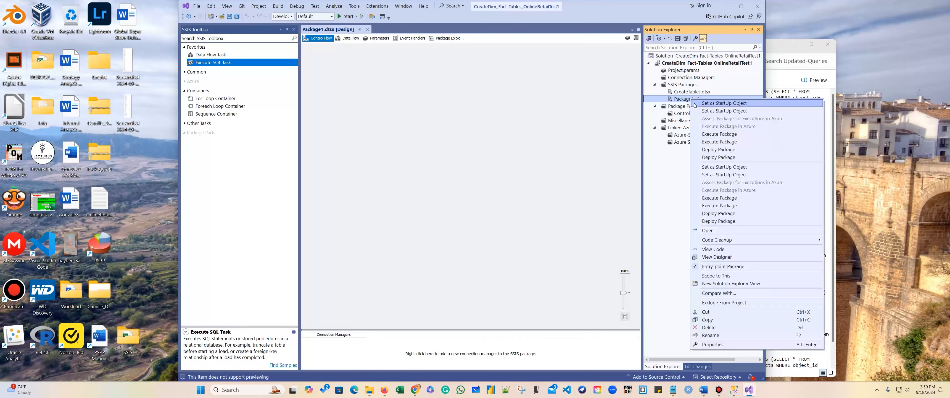
click(716, 335)
text(DimCustomer.dtsx)
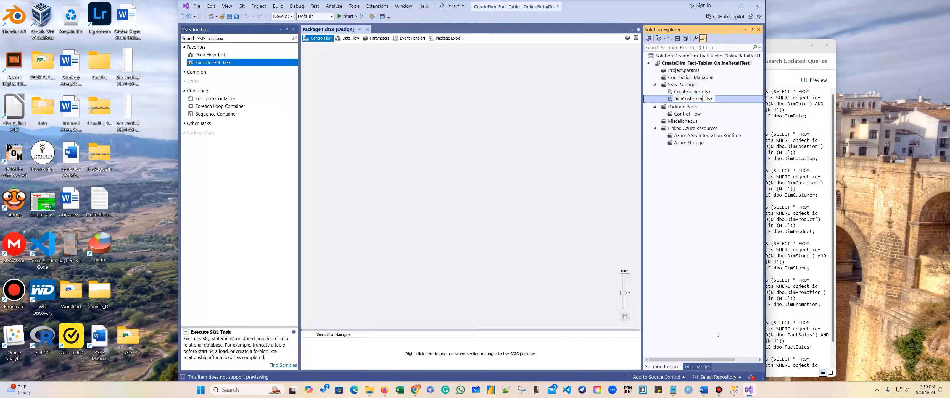
key(Return)
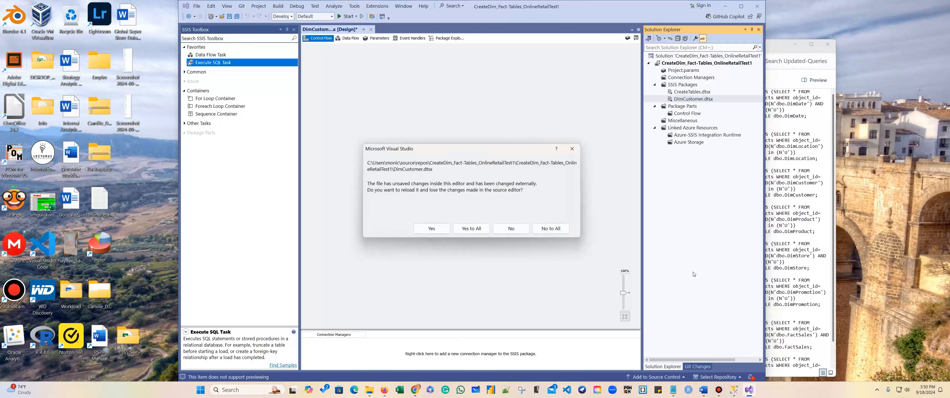
click(429, 227)
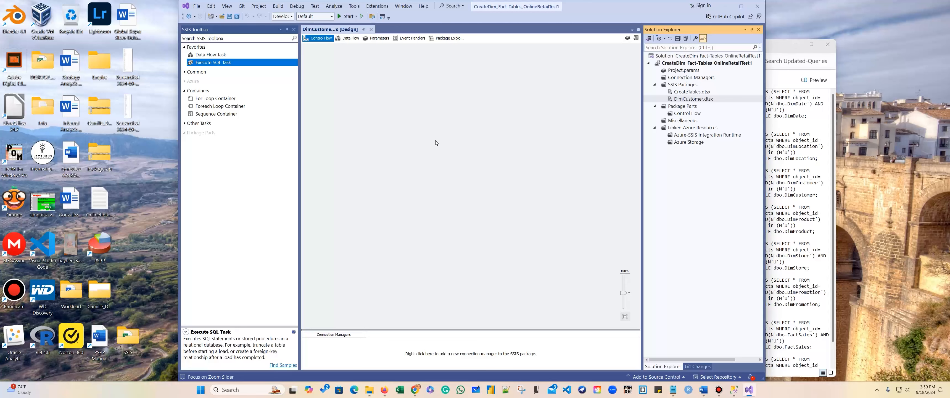
Add a Data Flow Task named DimCustomer to the control flow and place it near the canvas's upper left
click(243, 191)
click(212, 55)
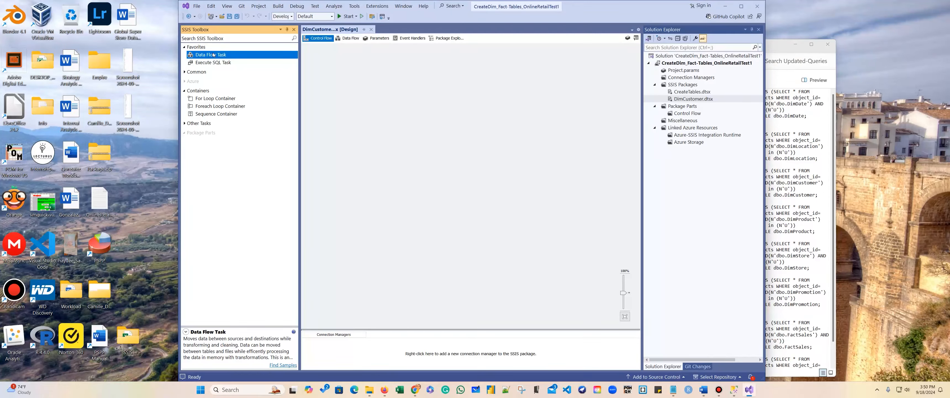
drag(219, 56, 375, 101)
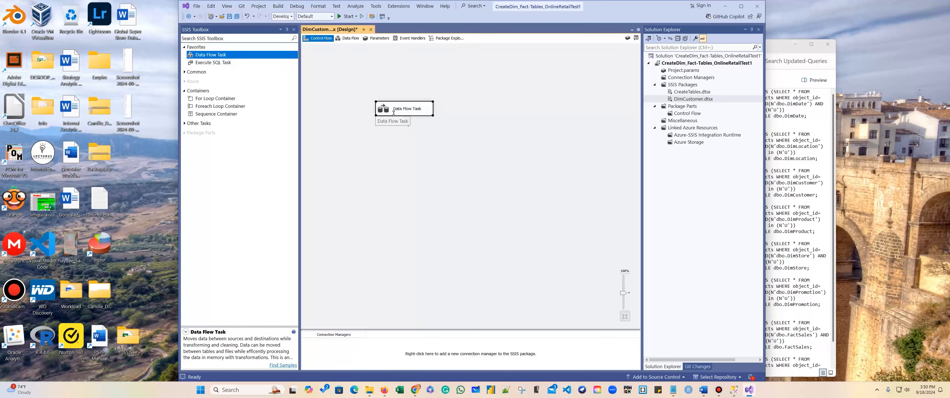
click(403, 110)
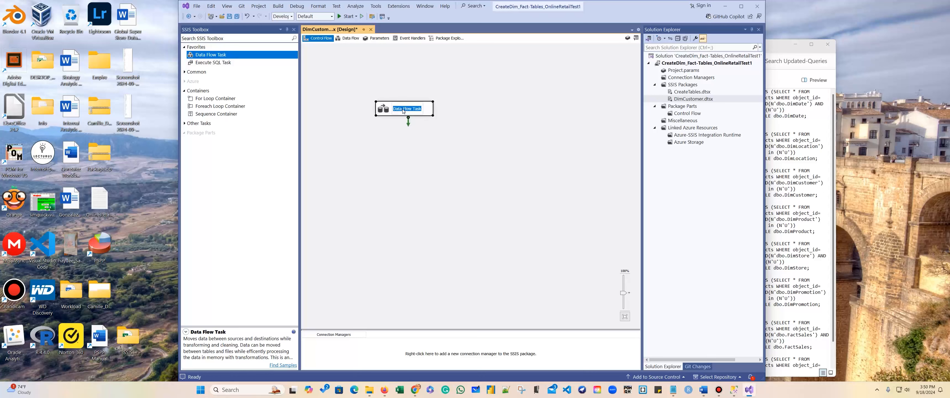
text(Di)
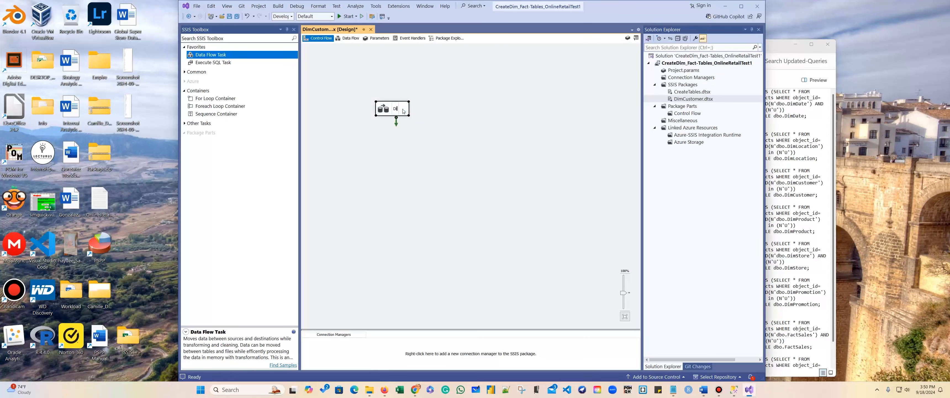
text(mCustomer)
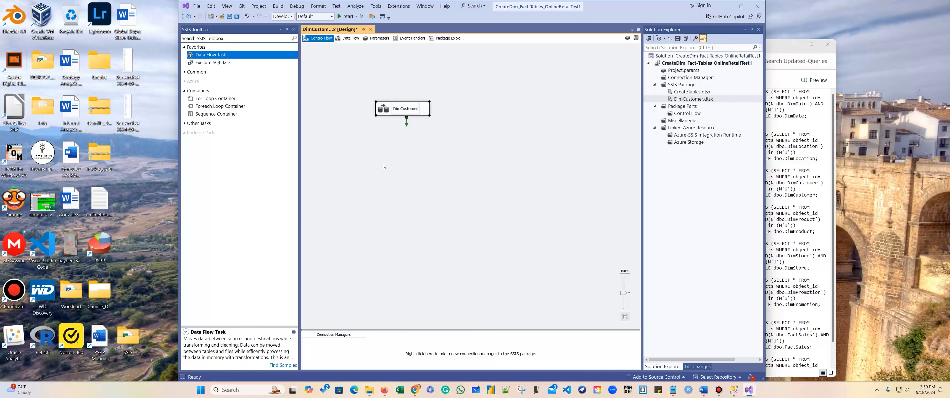
click(395, 151)
drag(394, 109, 351, 84)
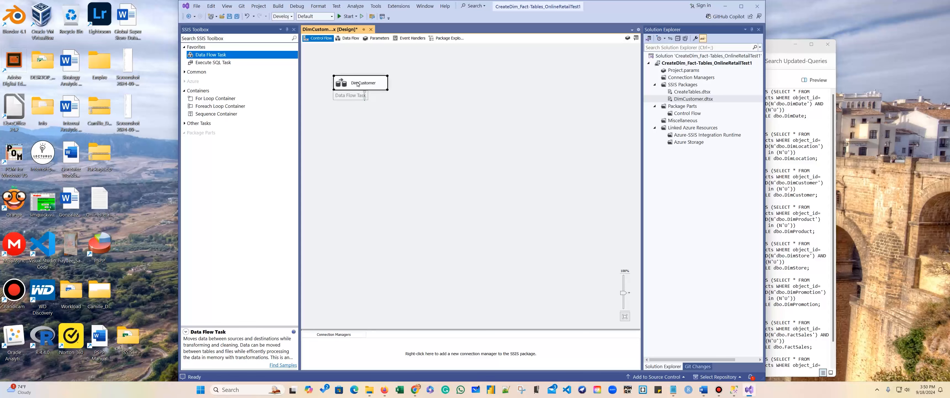
In the DimCustomer data flow, add a SQL Server source with a new connection using the SQL Server Native Client 11.0 provider
double_click(354, 82)
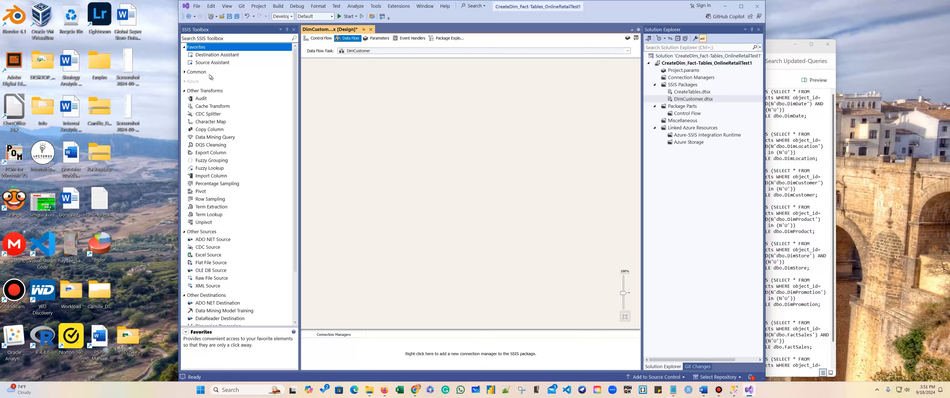
drag(209, 63, 385, 96)
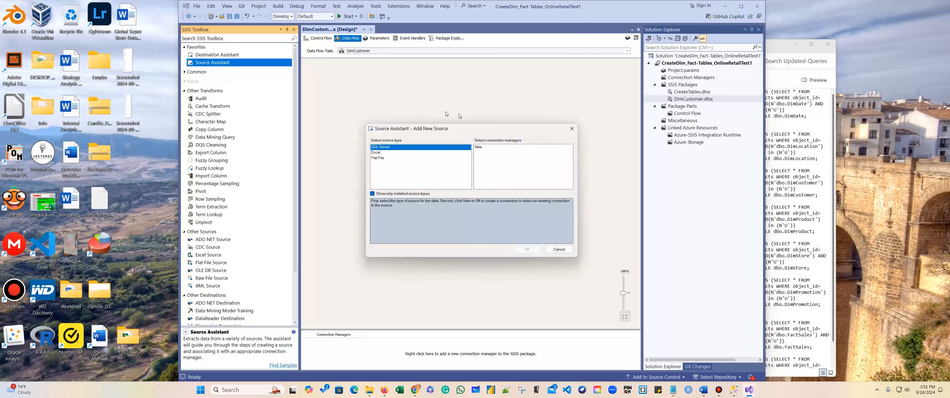
click(479, 147)
click(533, 250)
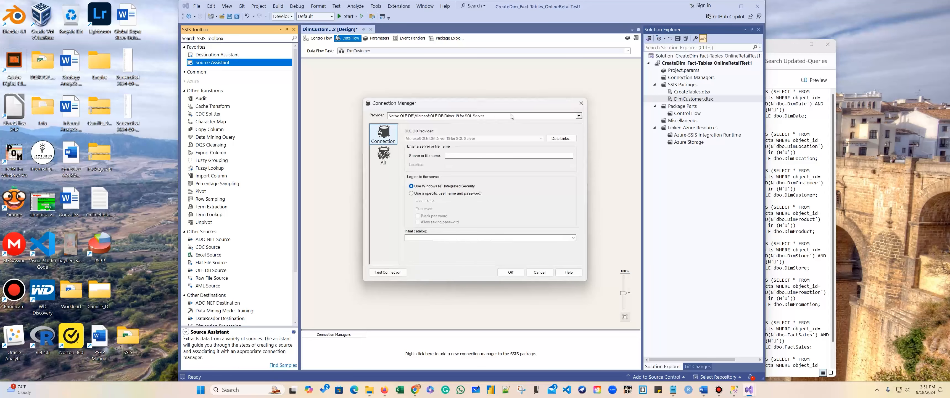
click(575, 117)
scroll(526, 158, down, 3)
click(449, 183)
click(549, 191)
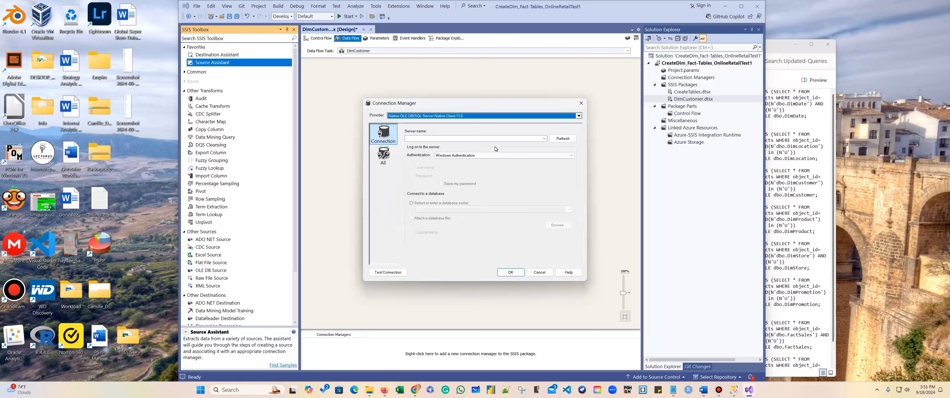
Connect the source to server DESKTOP-K0F0RMJ\MSSQLSERVER202, copied from the Notepad note, and database OnlineRetailDW_Test1
click(673, 389)
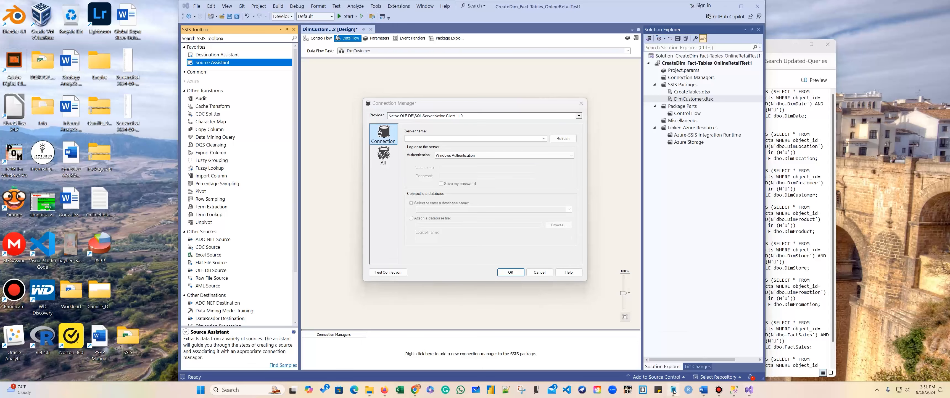
drag(225, 52, 1, 52)
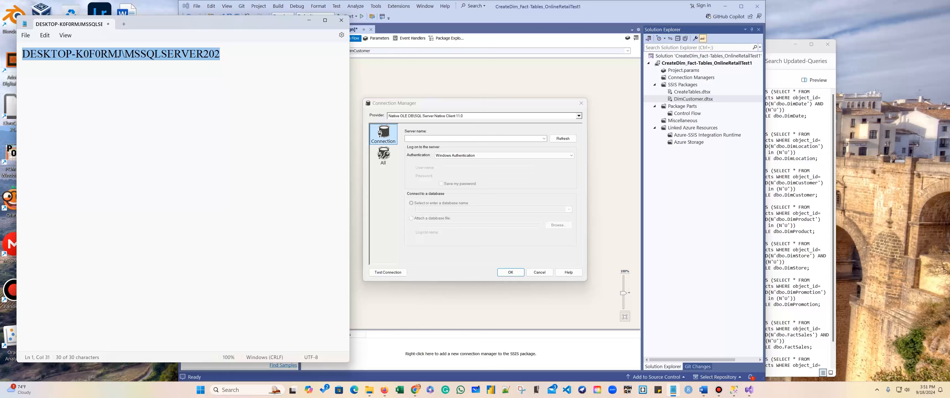
click(407, 138)
text(DESKTOP-K0F0RMJ\MSSQLSERVER202)
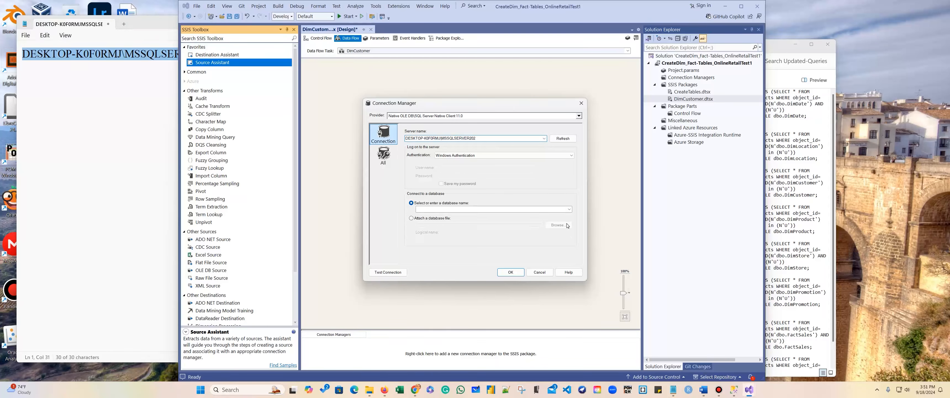
click(569, 209)
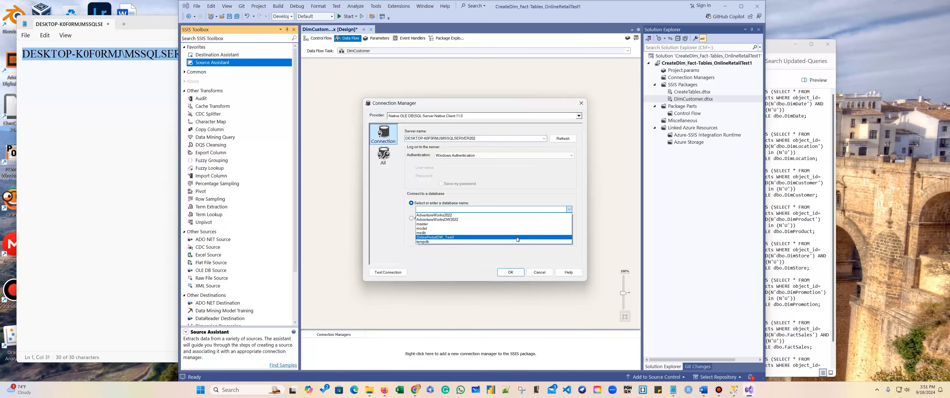
click(517, 238)
click(510, 272)
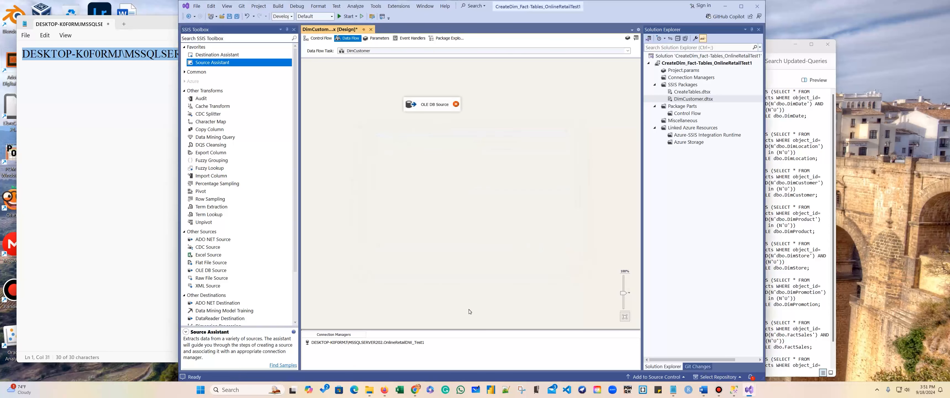
Rename the new source connection manager to "source"
click(339, 344)
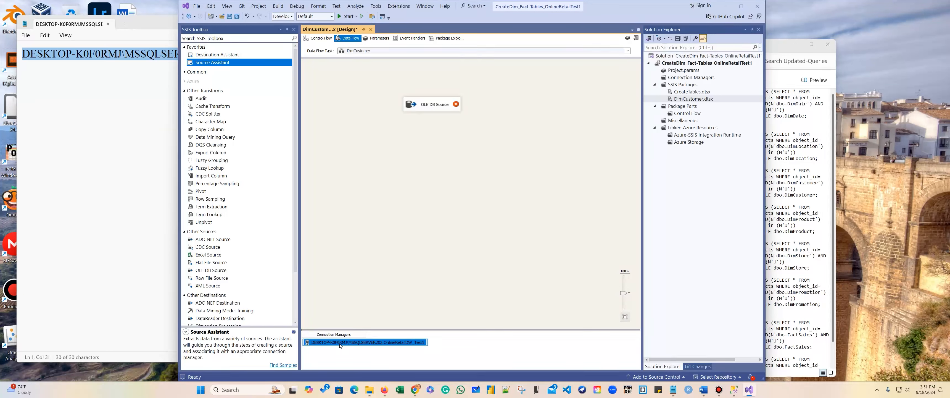
right_click(340, 345)
click(361, 360)
text(source)
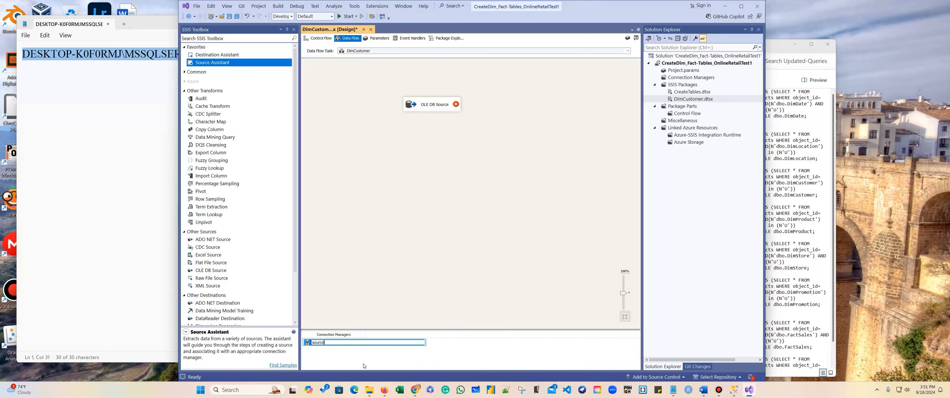
key(Return)
Add a SQL Server destination below the source, with a new connection using the SQL Server Native Client 11.0 provider
drag(258, 55, 431, 158)
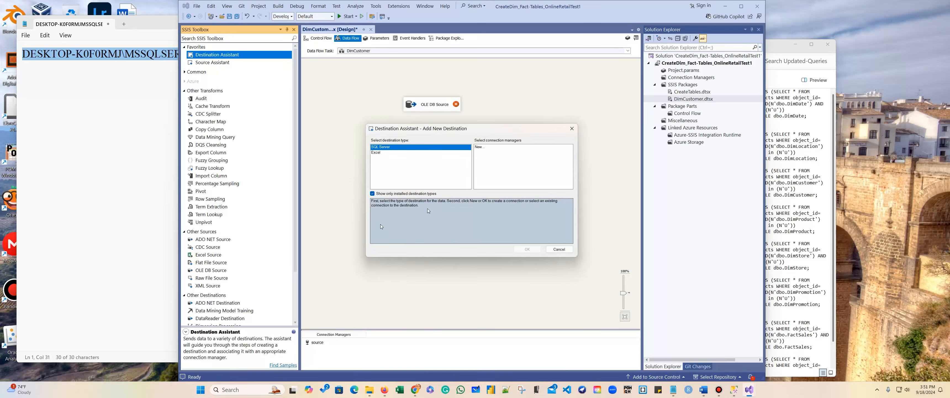
click(482, 148)
click(527, 250)
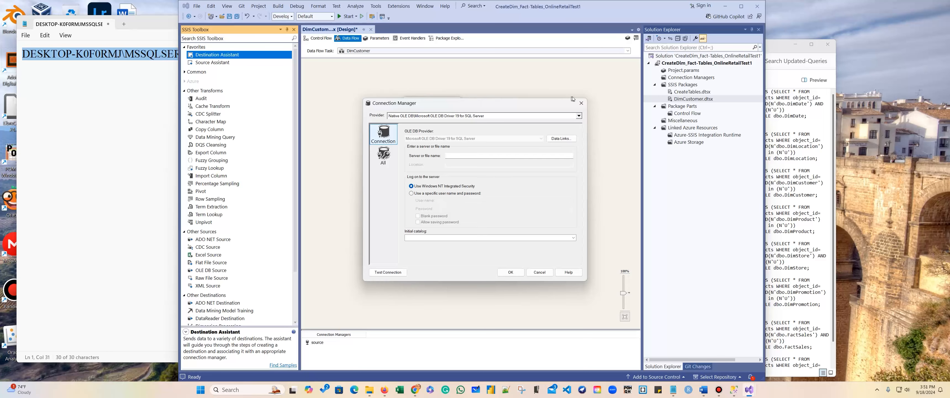
click(578, 116)
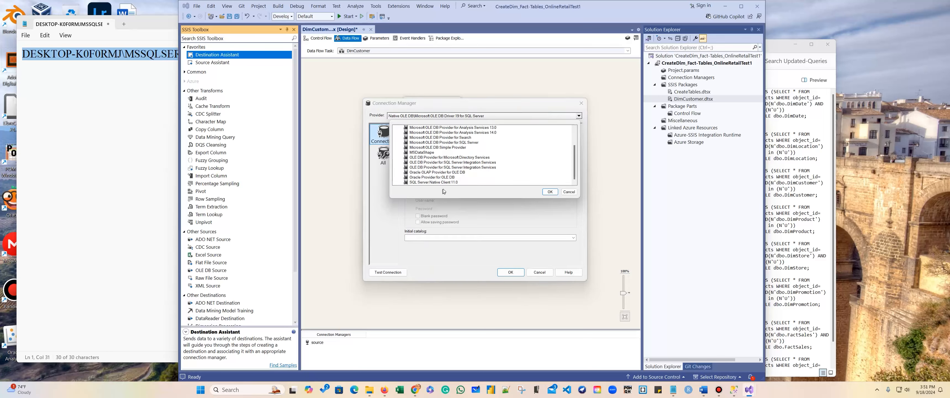
click(549, 191)
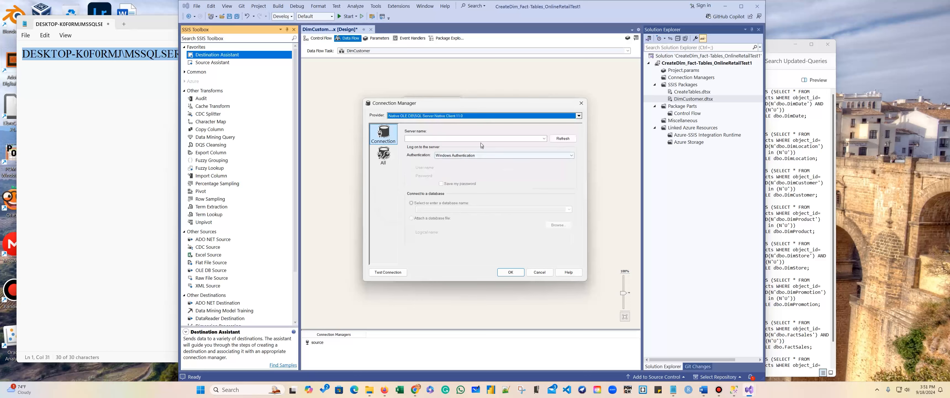
Connect the destination to server DESKTOP-K0F0RMJ\MSSQLSERVER202 and database OnlineRetailDW_Test1
text(DESKTOP-K0F0RMJ\MSSQLSERVER202)
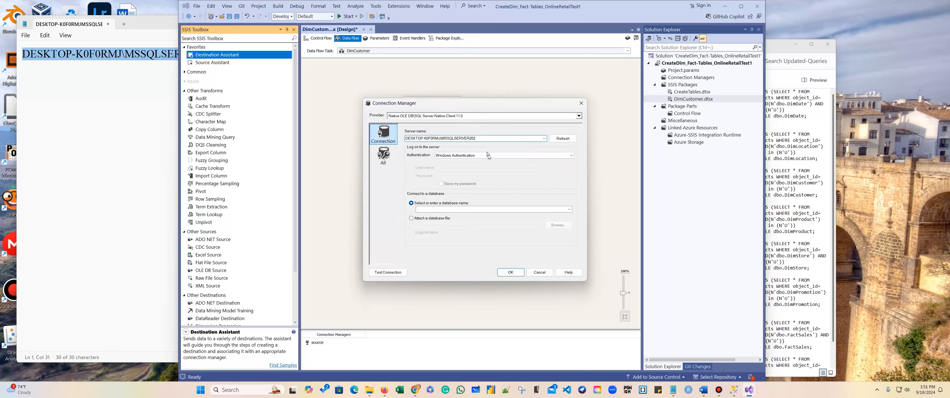
click(569, 208)
click(455, 240)
click(510, 272)
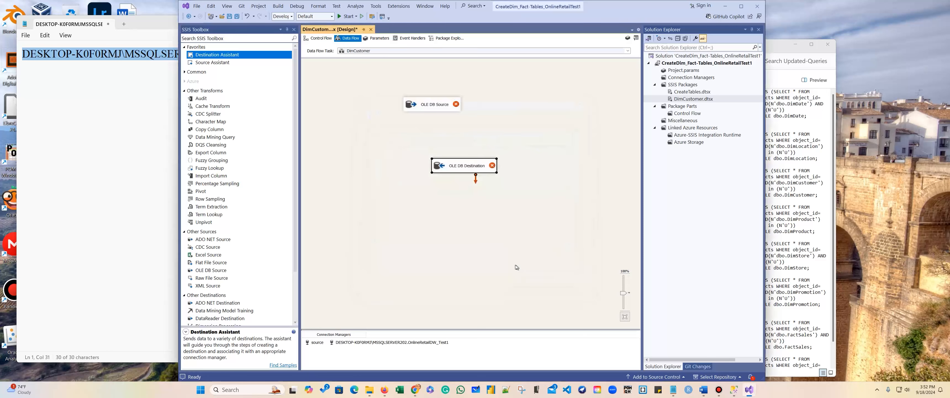
Reposition the OLE DB Source and OLE DB Destination so the source sits roughly above the destination
click(434, 105)
drag(434, 105, 457, 101)
drag(470, 168, 471, 161)
Rename the connection manager of the destination database to "destination"
click(369, 342)
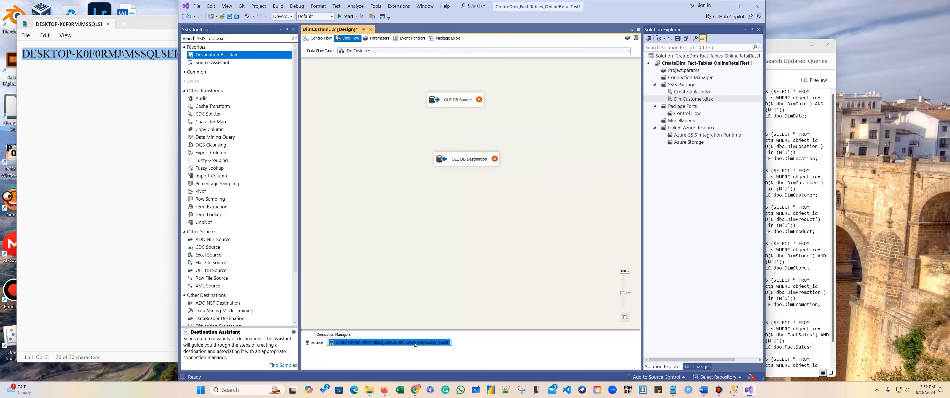
right_click(392, 342)
click(423, 364)
text(d)
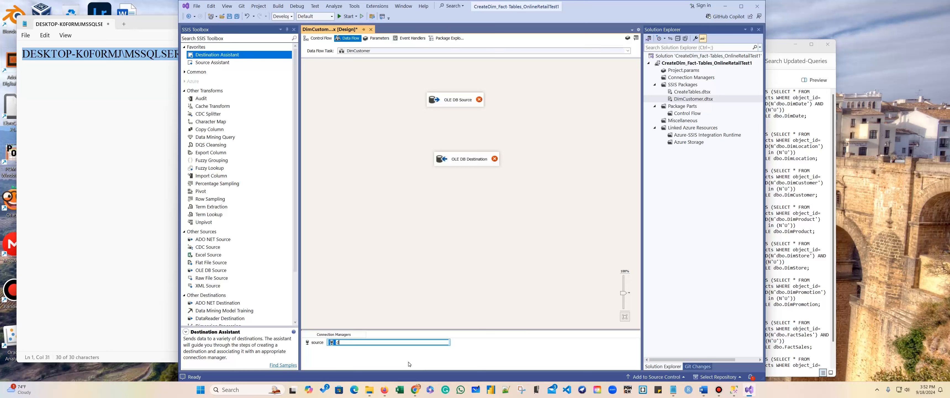
text(estination)
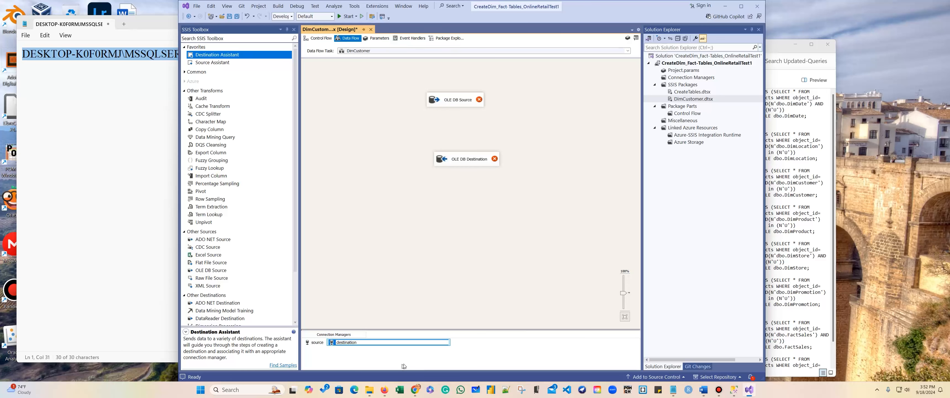
key(Return)
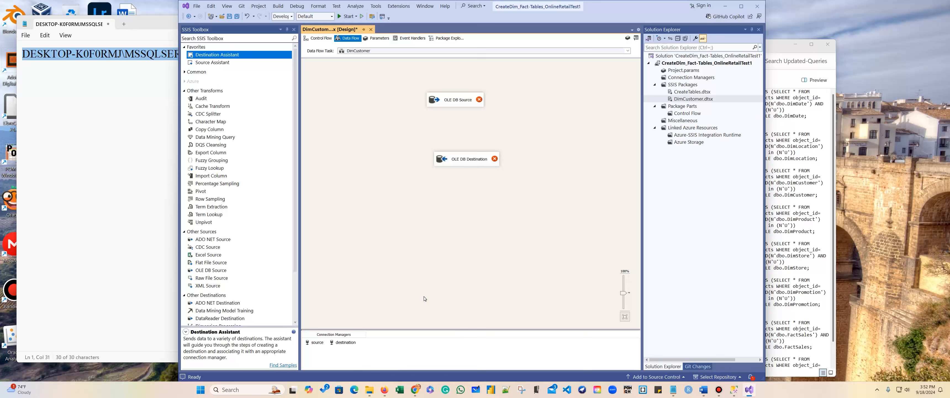
Configure the OLE DB Source to read the [dbo].[OnlineRetailStage] table through the source connection, including its columns
click(460, 104)
double_click(460, 104)
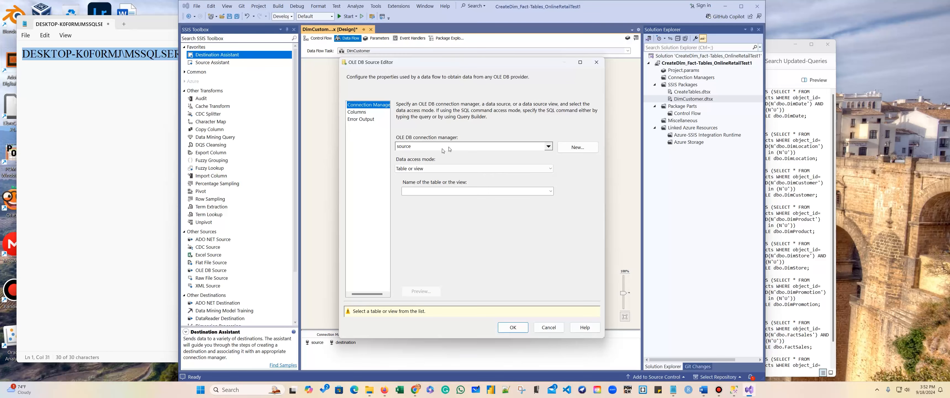
click(551, 191)
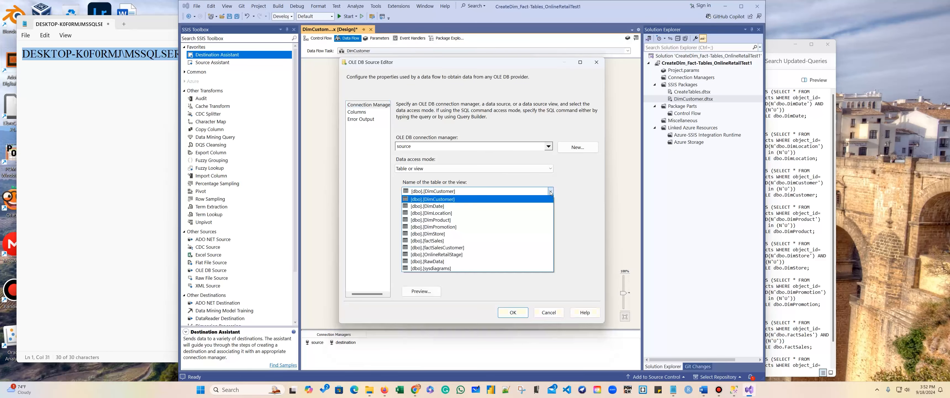
click(482, 255)
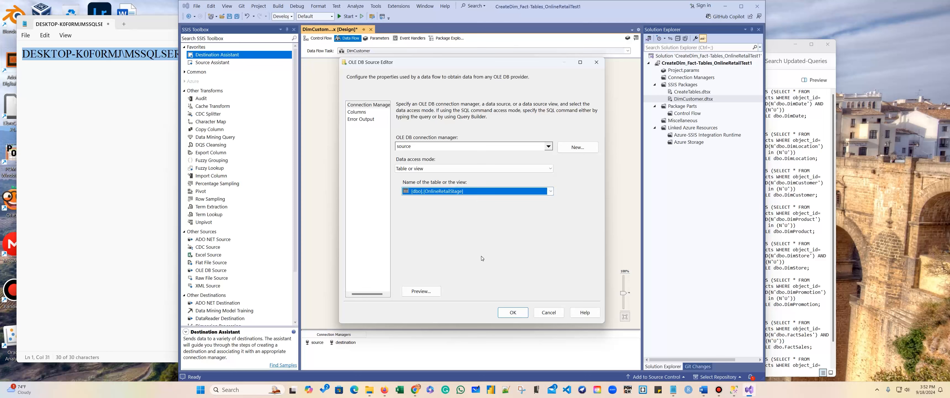
click(356, 112)
click(528, 311)
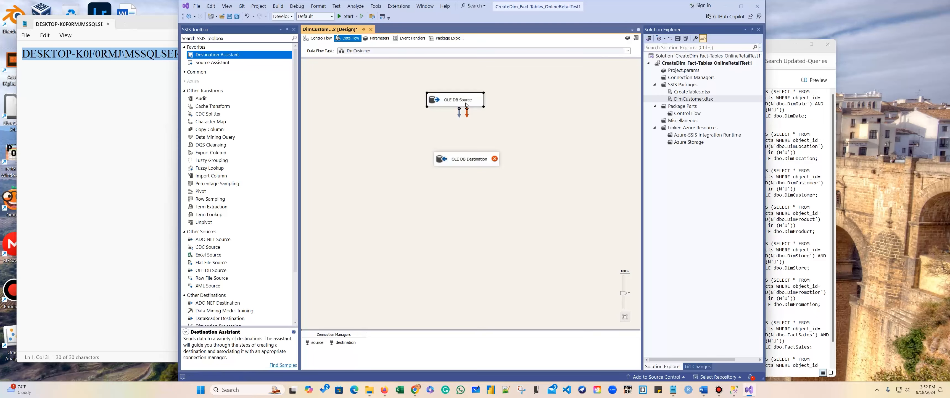
Link the source's data output to the OLE DB Destination and set the destination table to [dbo].[DimCustomer]
drag(460, 117, 466, 159)
double_click(474, 157)
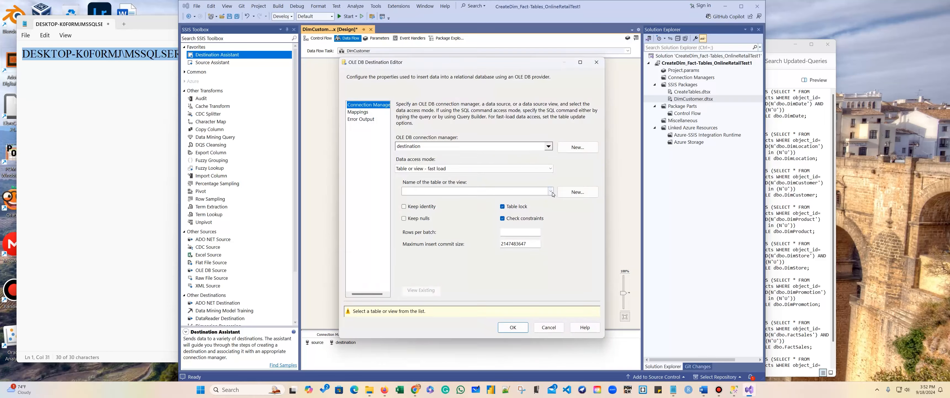
click(551, 191)
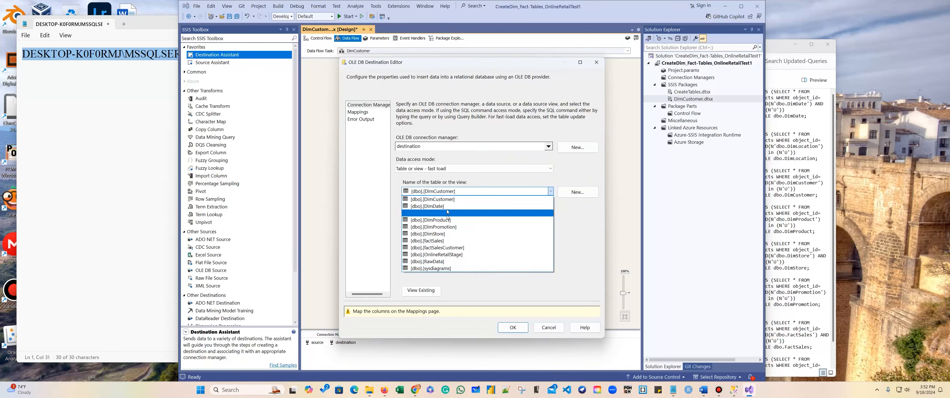
click(447, 198)
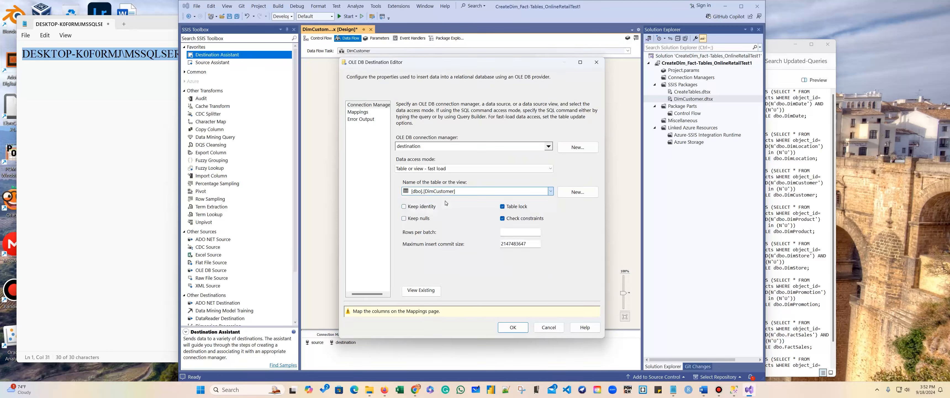
Set the input column for the destination's CustomerKey to <ignore> and accept the remaining column mappings
click(358, 112)
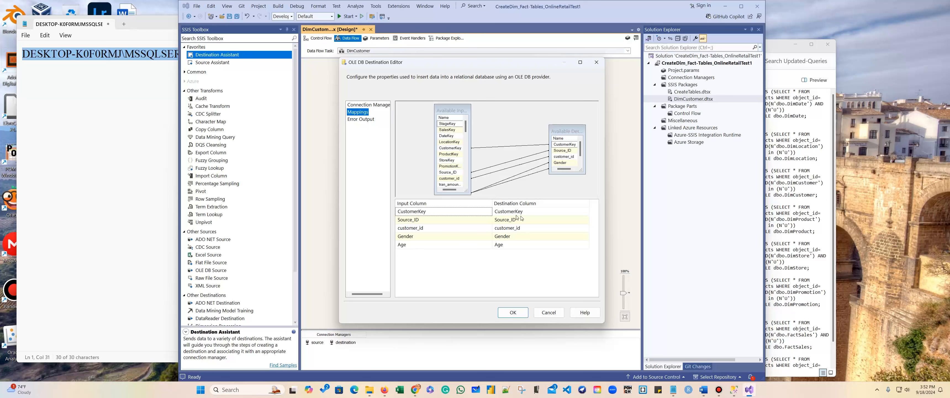
click(483, 213)
click(490, 212)
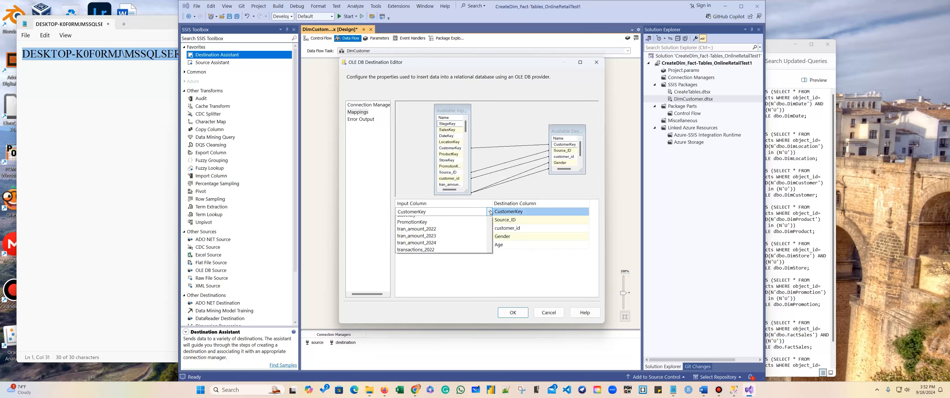
scroll(448, 228, up, 3)
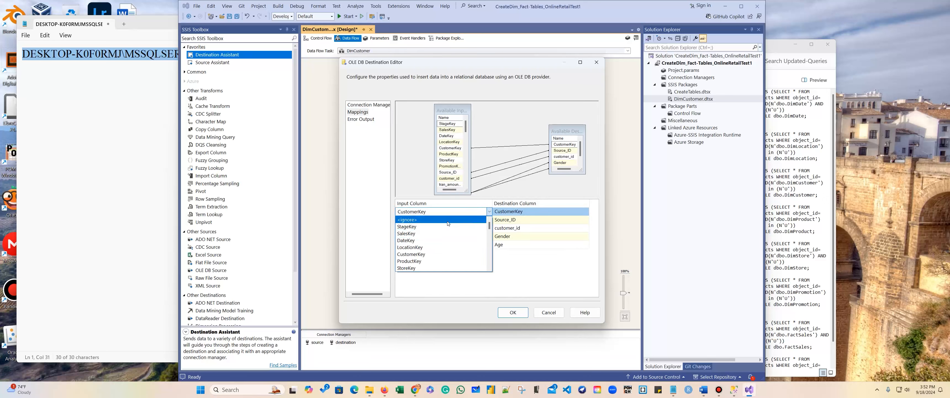
click(442, 220)
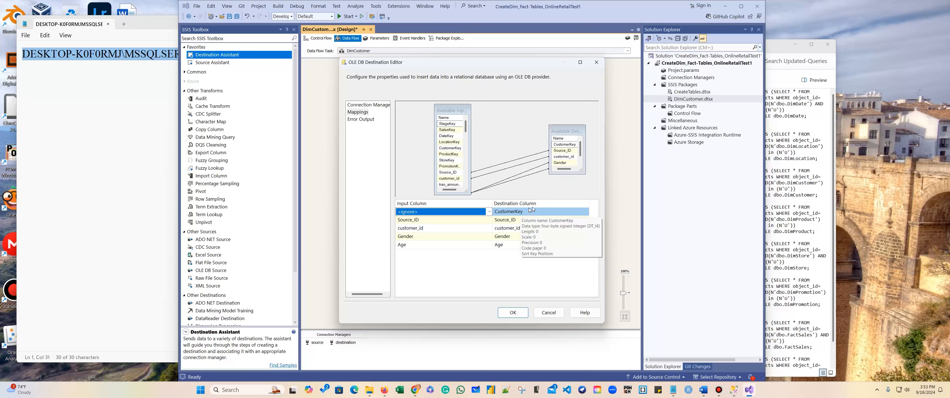
click(516, 316)
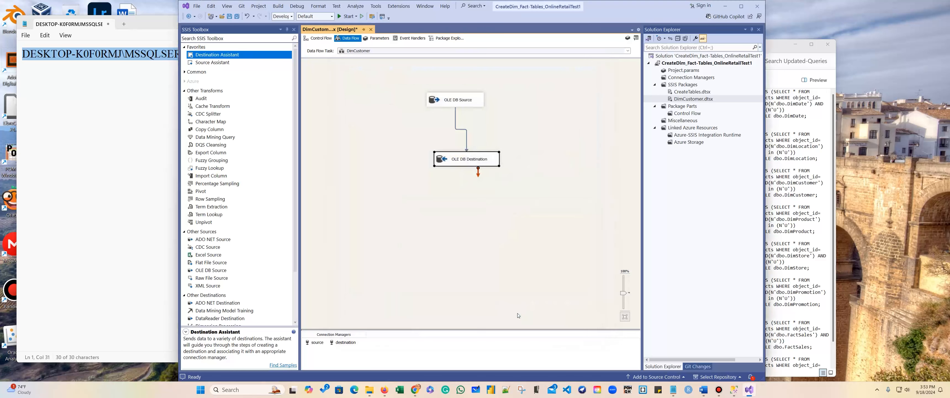
Execute the DimCustomer data flow task
right_click(432, 213)
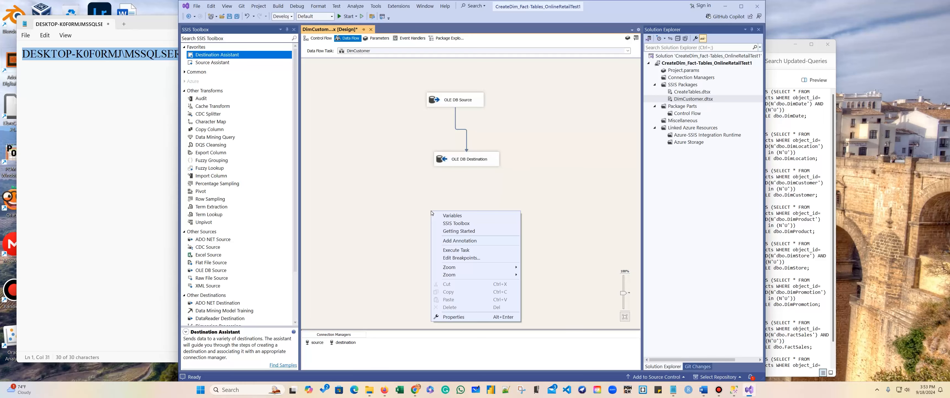
click(468, 253)
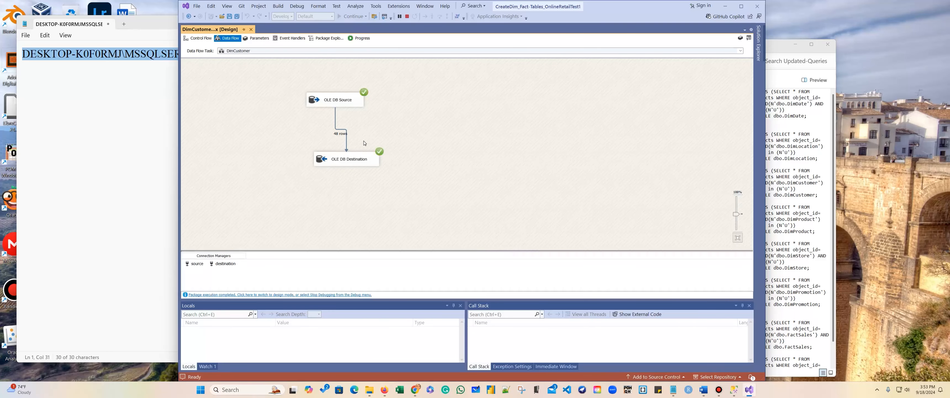
In SQL Server Management Studio, query the top 1000 rows of dbo.DimCustomer in OnlineRetailDW_Test1 to check the loaded data
click(733, 391)
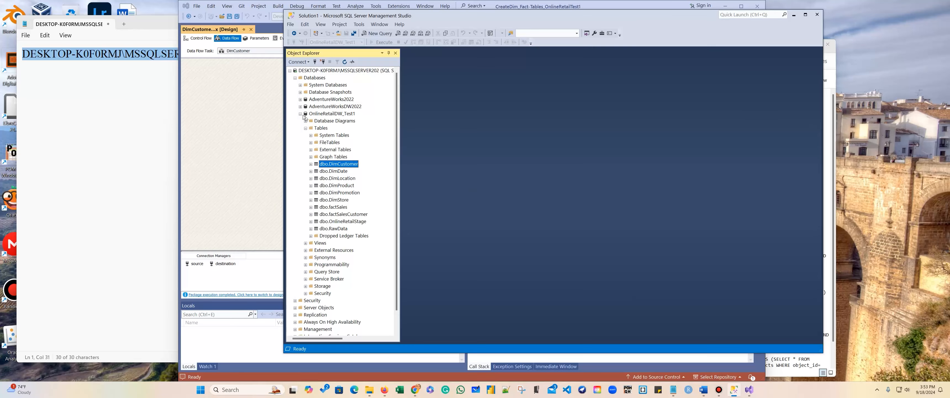
double_click(312, 113)
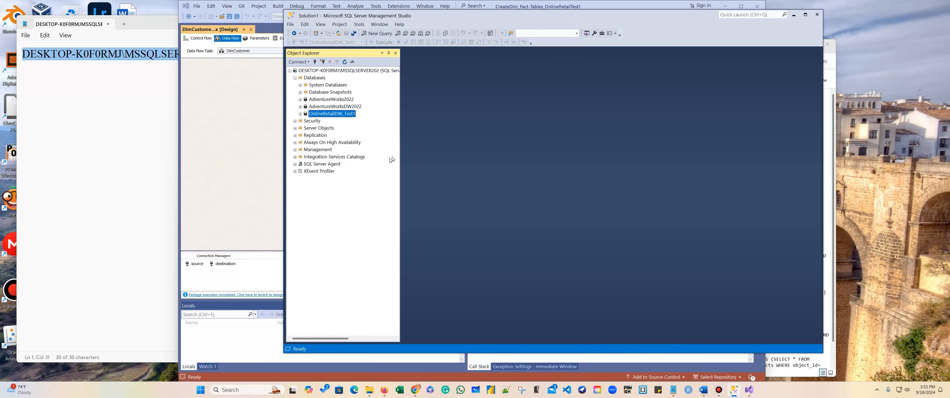
click(300, 113)
click(306, 128)
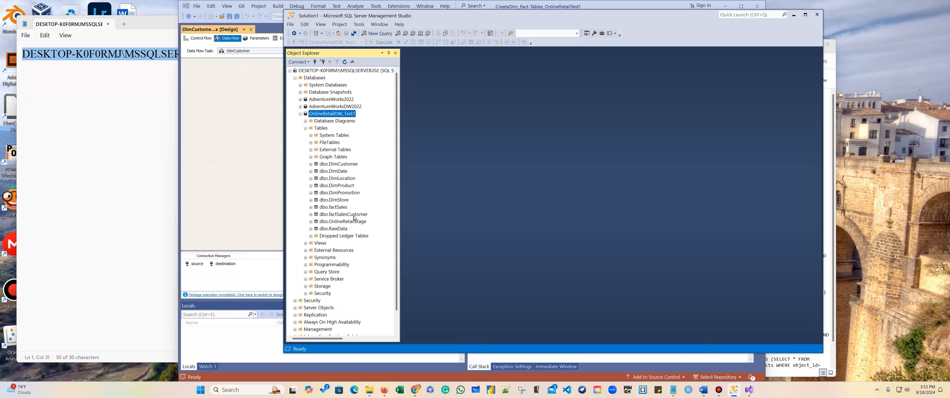
click(345, 165)
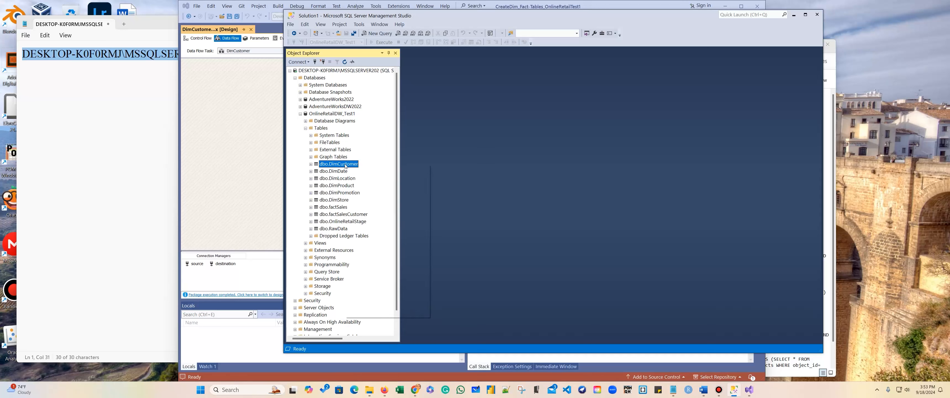
right_click(345, 165)
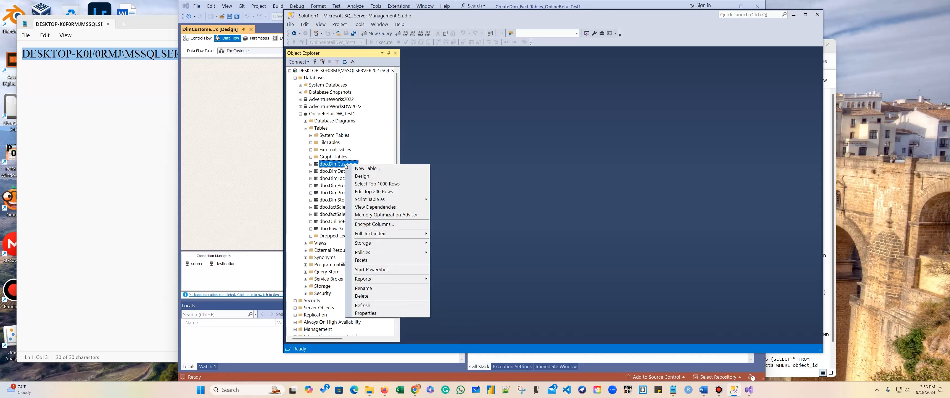
click(384, 185)
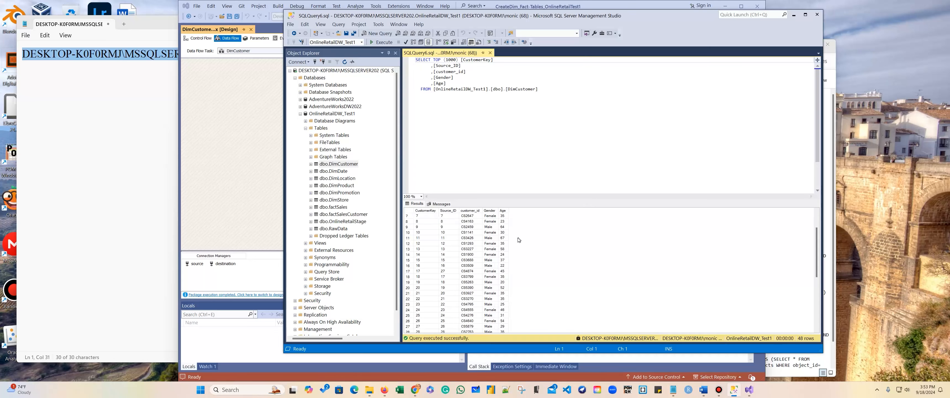
scroll(453, 246, up, 2)
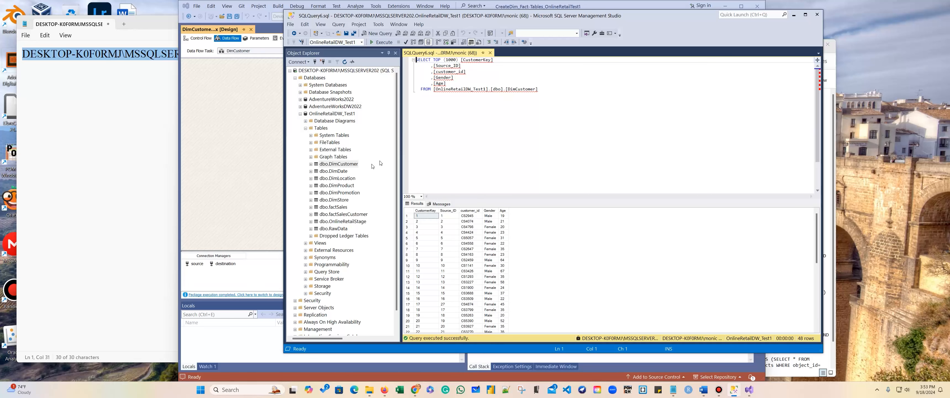
click(490, 53)
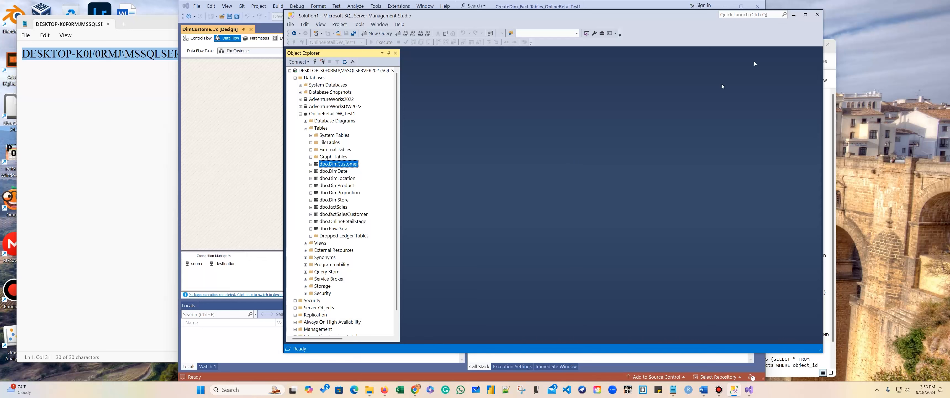
click(793, 14)
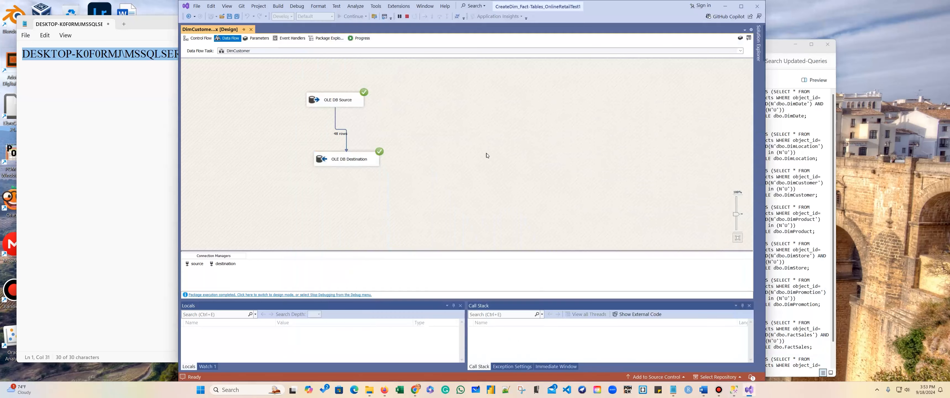
Stop debugging the DimCustomer package in Visual Studio and add a new SSIS package to the project
click(407, 17)
right_click(688, 84)
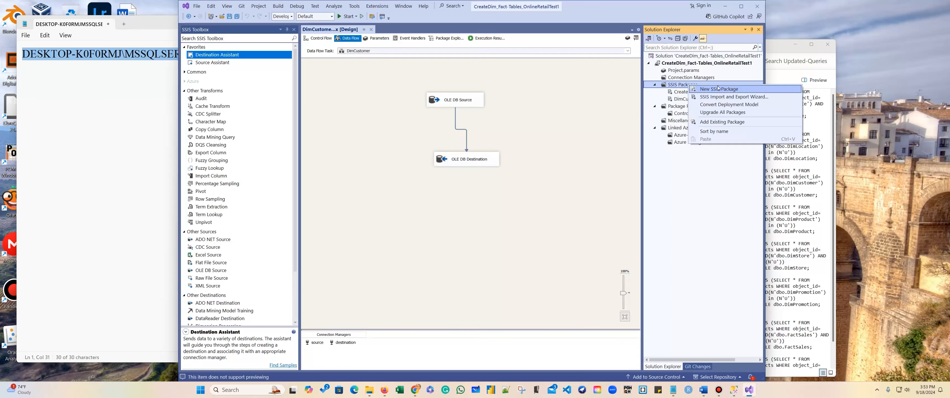
click(718, 89)
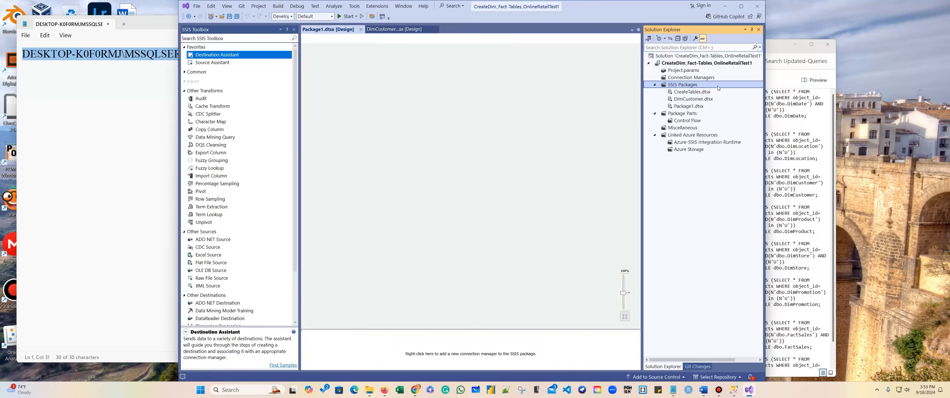
Rename the new package DimDate.dtsx and reload it in the designer
right_click(695, 105)
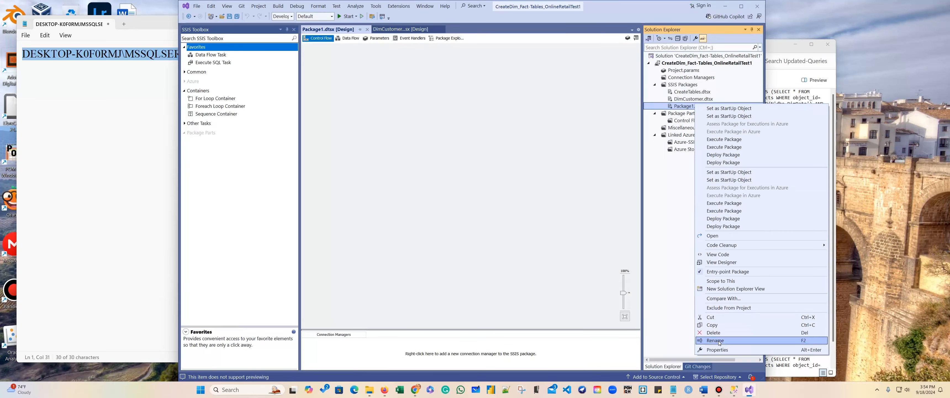
click(719, 340)
text(D)
text(ima)
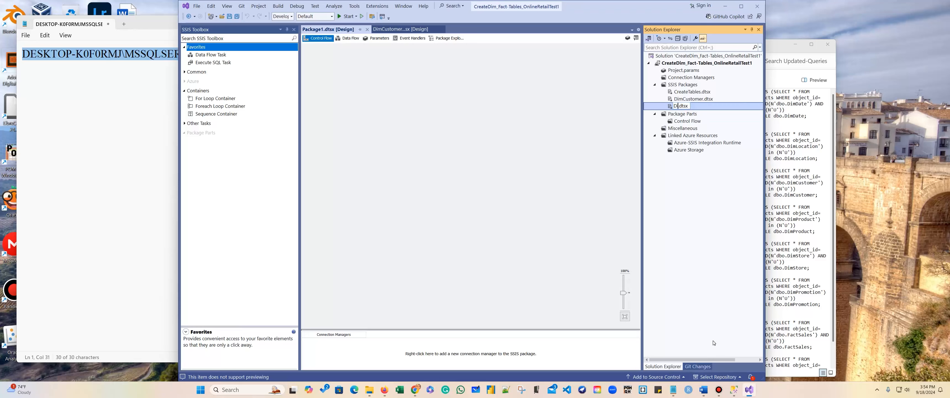
text(ate)
key(BackSpace)
key(BackSpace)
key(BackSpace)
key(BackSpace)
text(ate)
key(BackSpace)
key(BackSpace)
key(BackSpace)
text(Date)
key(Return)
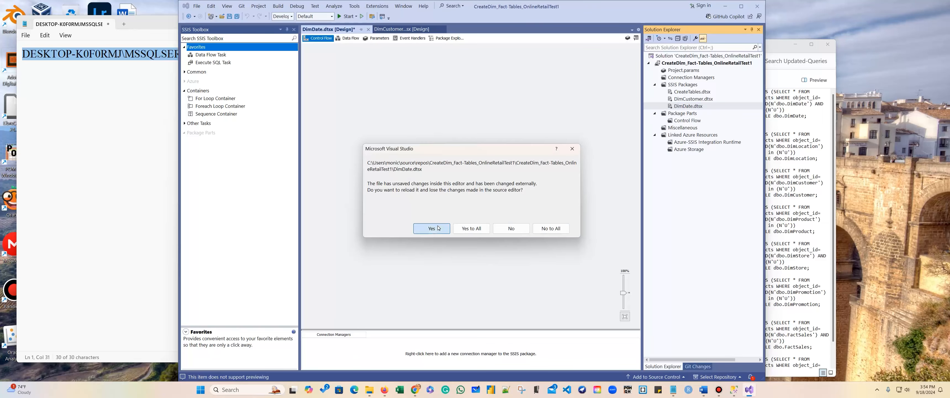
click(431, 228)
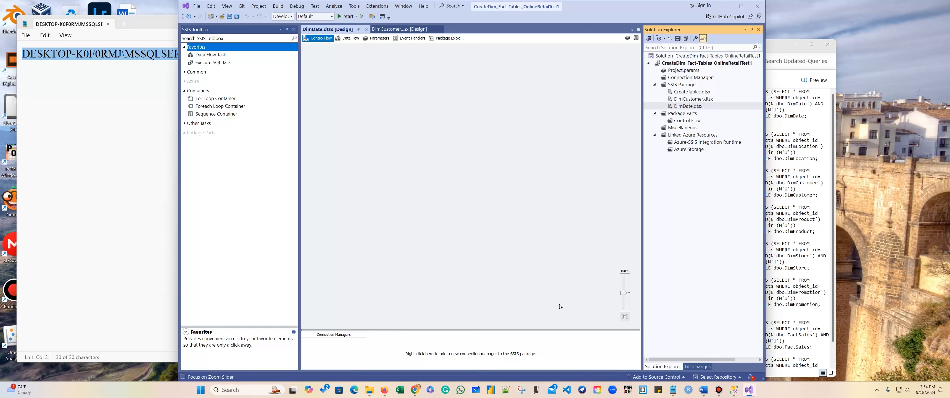
Add a Data Flow Task to the DimDate package's control flow and name it "dimdate"
click(211, 55)
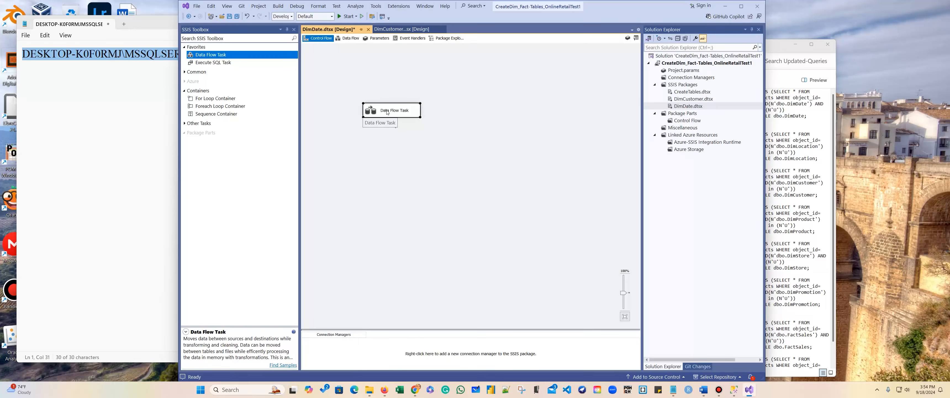
click(397, 112)
text(dimdate)
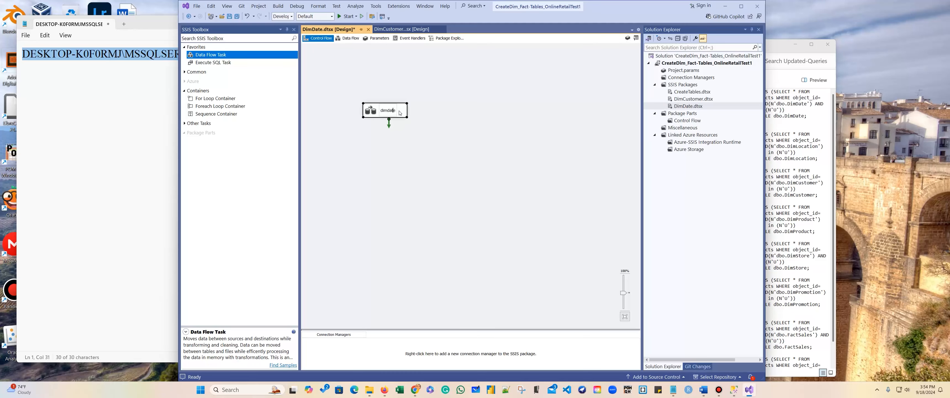
Open the dimdate data flow and add a SQL Server source that uses a new connection manager
click(431, 131)
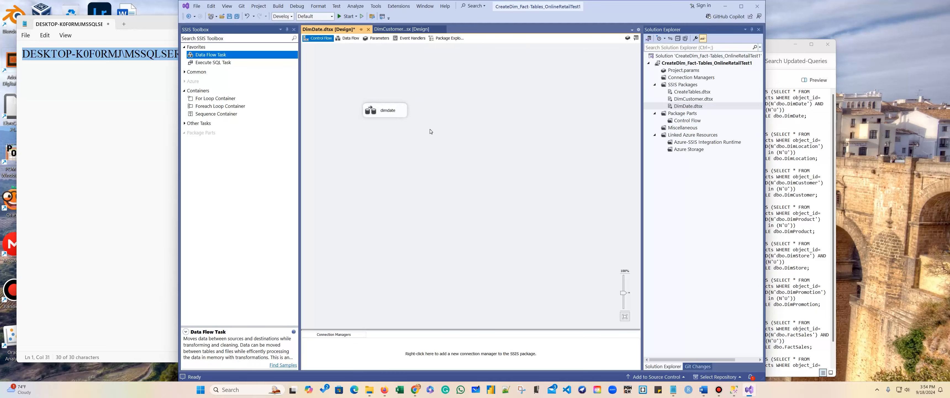
double_click(402, 111)
drag(224, 66, 373, 102)
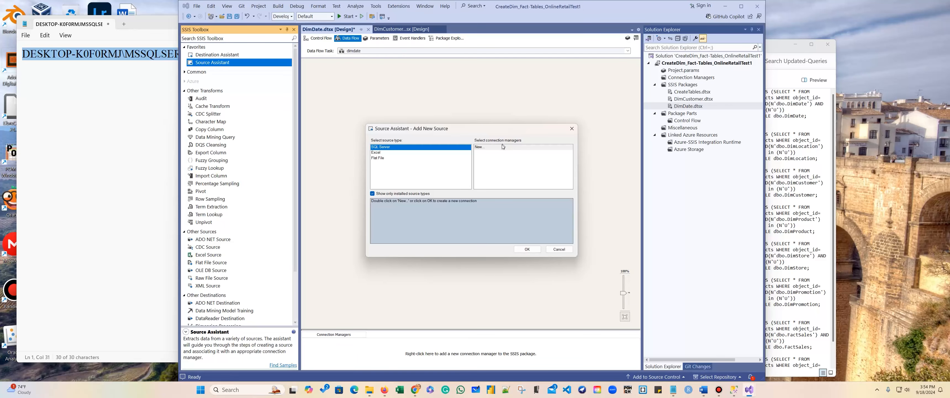
click(503, 147)
click(531, 250)
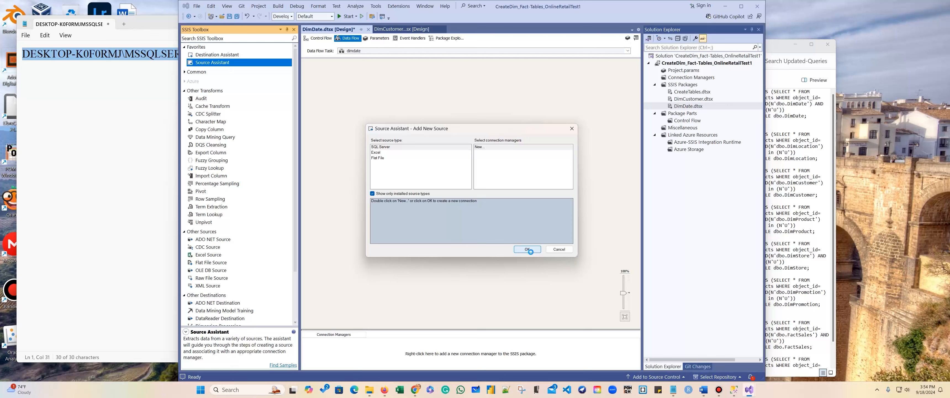
Connect the source through SQL Server Native Client 11.0 to DESKTOP-K0F0RMJ\MSSQLSERVER202, database OnlineRetailDW_Test1
click(541, 116)
scroll(526, 170, down, 2)
click(550, 192)
click(531, 138)
text(DESKTOP-K0F0RMJ\MSSQLSERVER202)
click(568, 209)
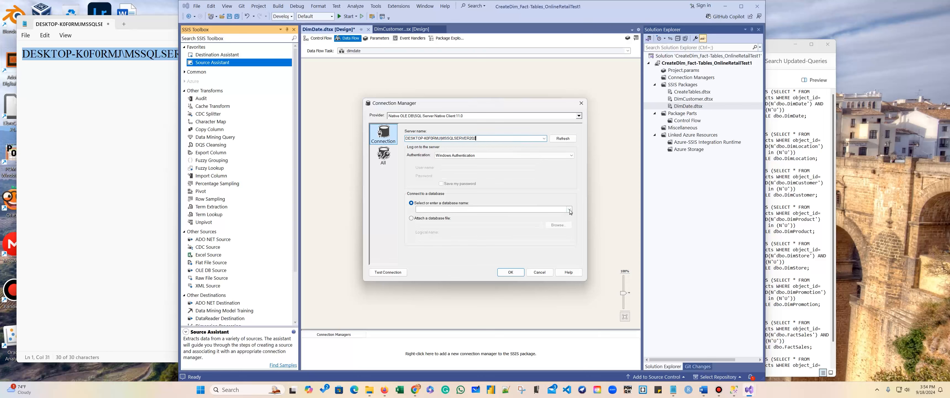
click(507, 237)
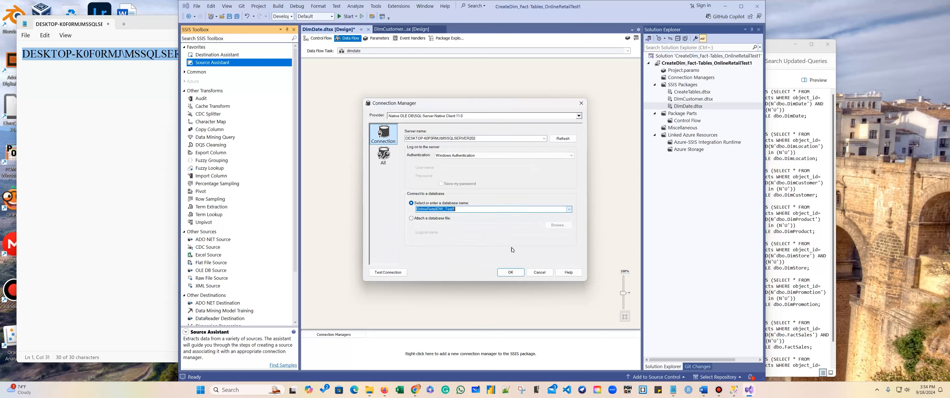
click(510, 271)
Add a SQL Server destination with a new connection manager and set its provider to SQL Server Native Client 11.0
drag(216, 55, 392, 177)
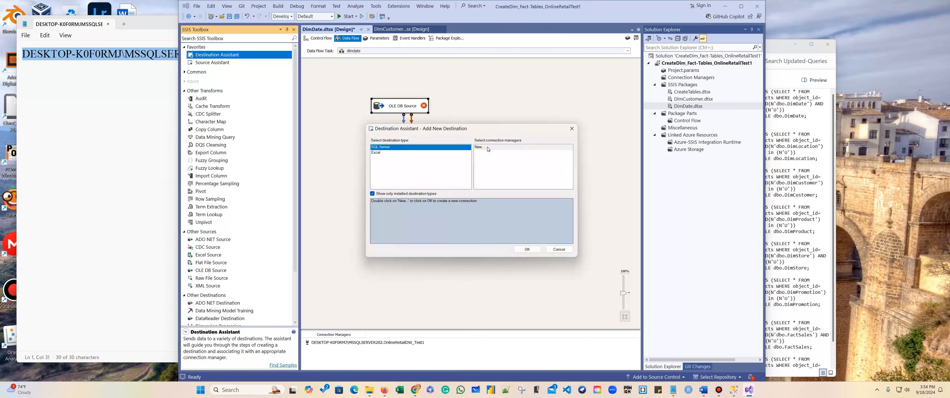
click(479, 147)
click(526, 249)
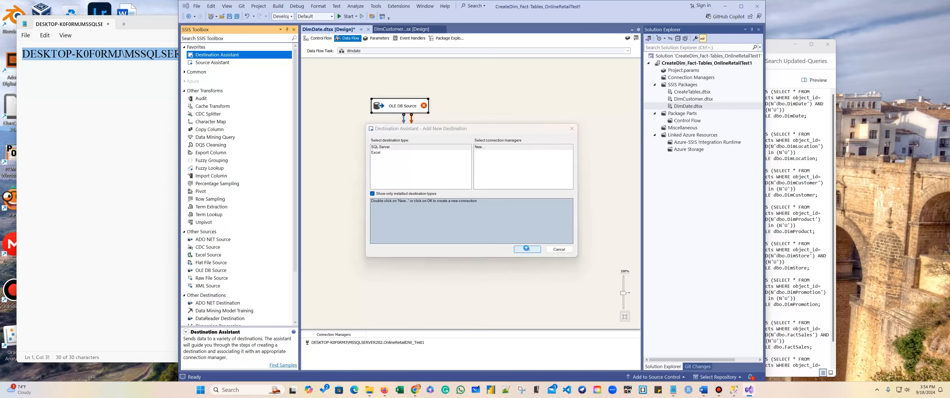
click(530, 117)
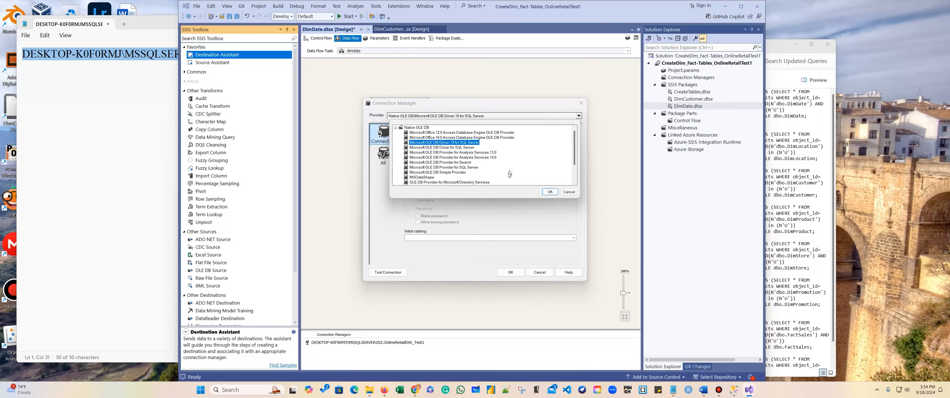
scroll(511, 173, down, 3)
click(449, 183)
click(549, 191)
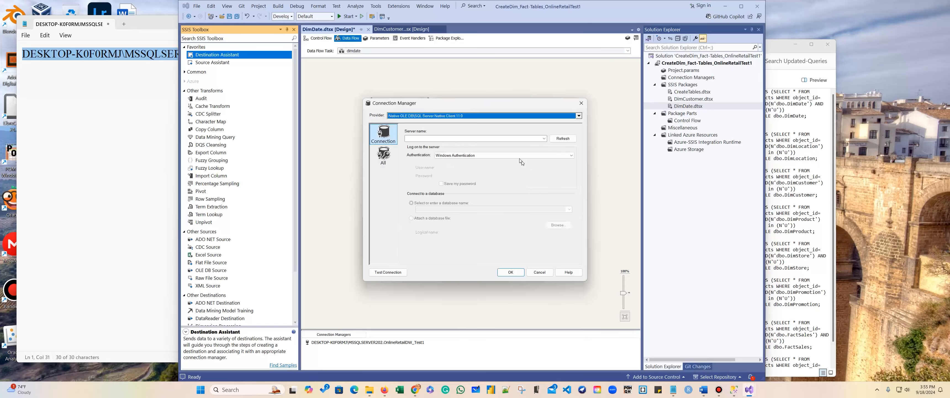
Point the destination connection to server DESKTOP-K0F0RMJ\MSSQLSERVER202 and database OnlineRetailDW_Test1
click(468, 139)
text(DESKTOP-K0F0RMJ\MSSQLSERVER202)
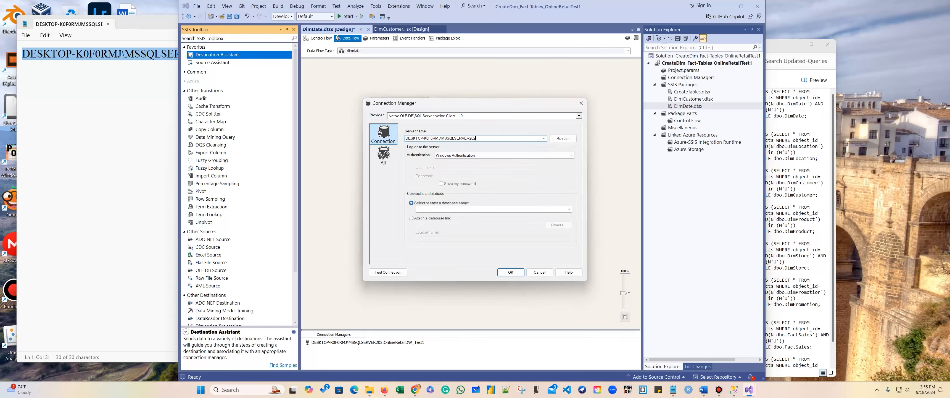
click(569, 209)
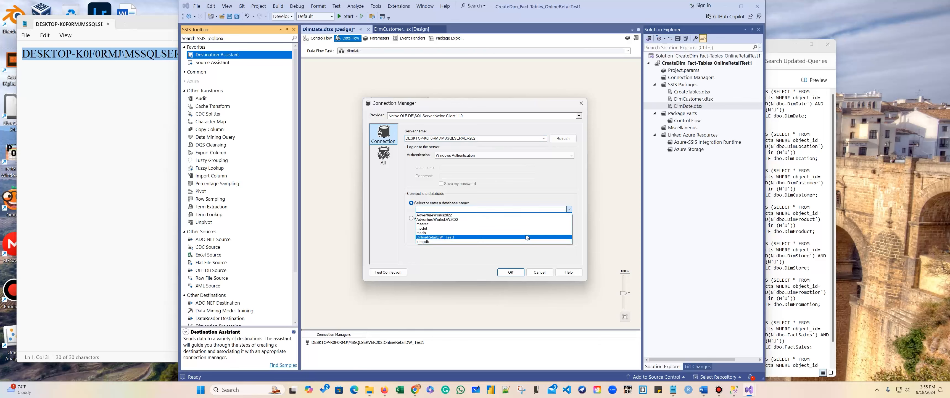
click(526, 238)
click(510, 271)
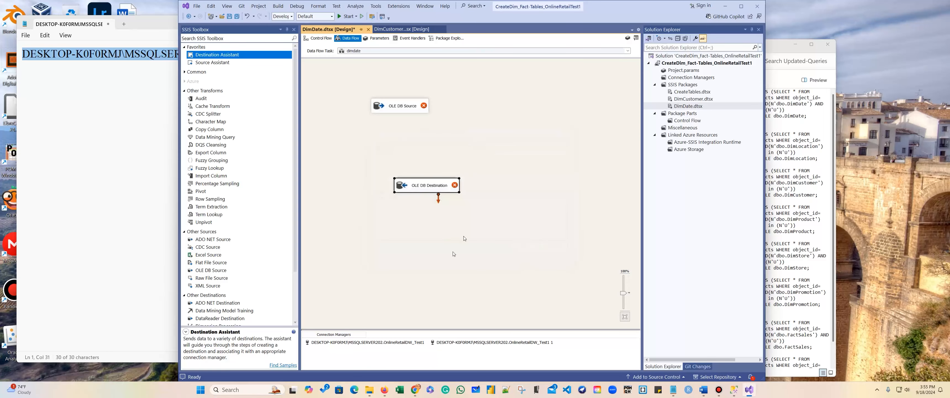
Rename the first connection manager, the one made for the OLE DB Source, to "source"
click(350, 342)
right_click(351, 342)
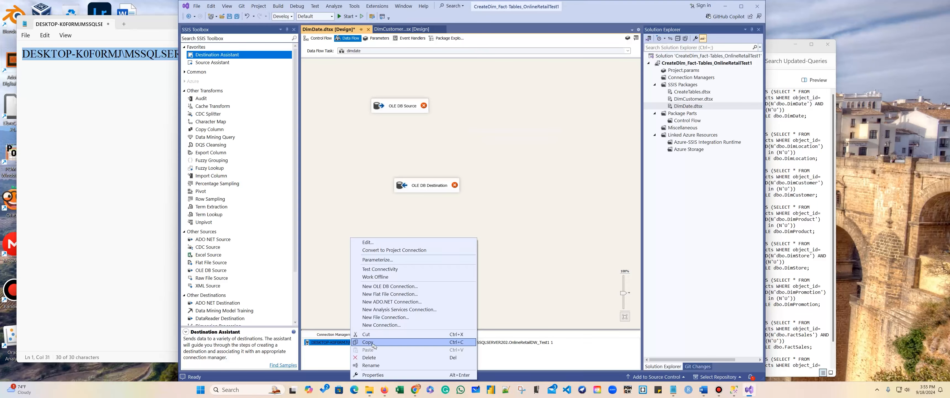
click(370, 365)
text(sp)
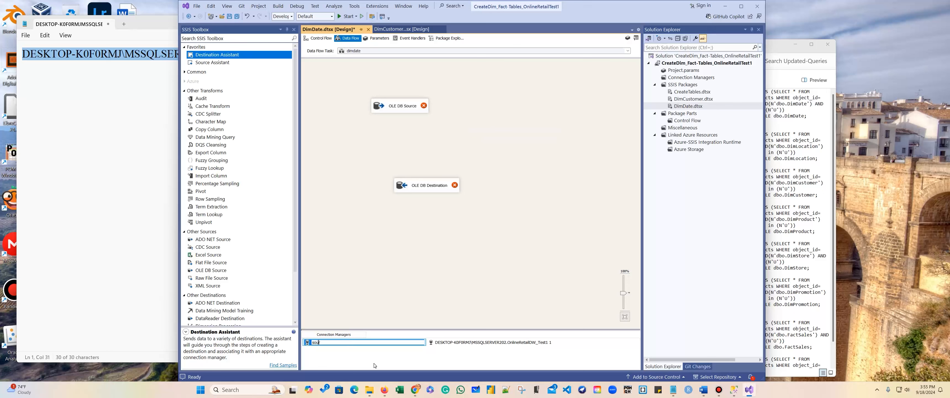
text(urce)
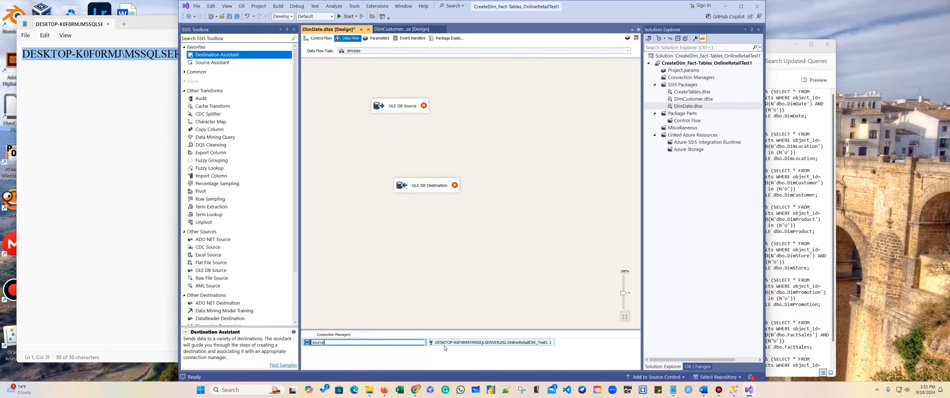
Rename the second connection manager, the one made for the OLE DB Destination, to "destination"
click(413, 341)
right_click(419, 341)
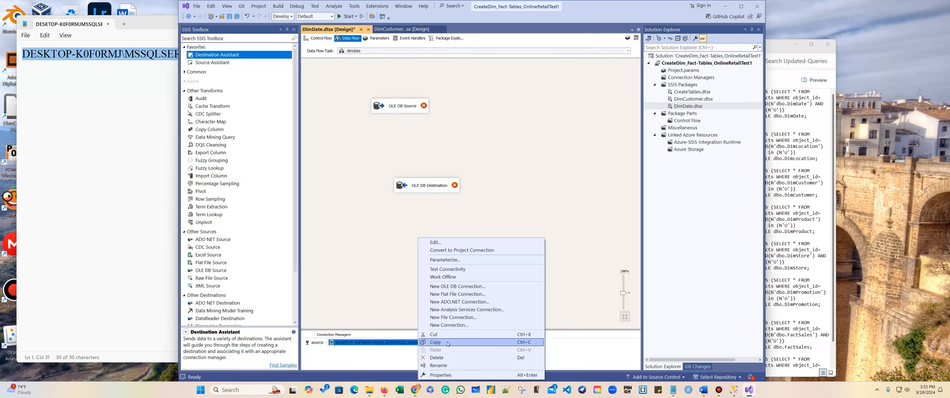
click(447, 365)
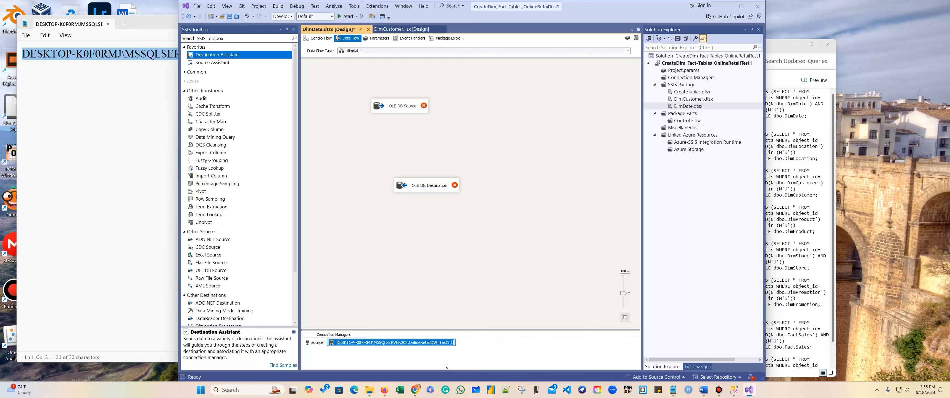
text(destina)
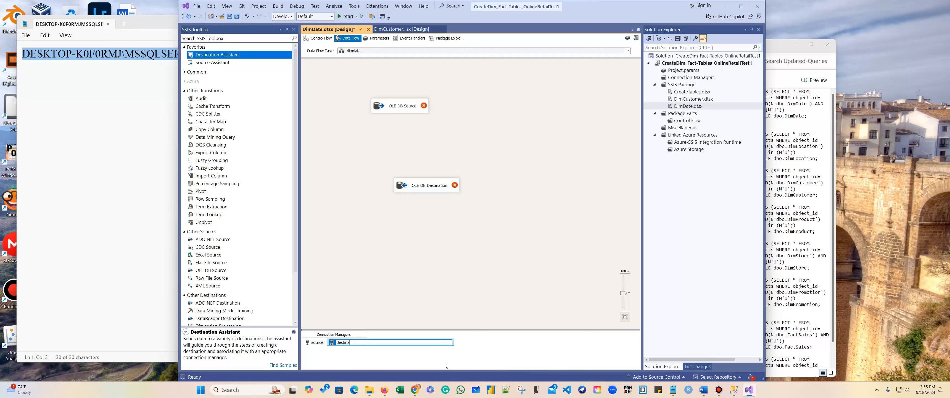
text(tion)
key(Return)
Set the OLE DB Source to read from the [dbo].[OnlineRetailStage] table
double_click(401, 105)
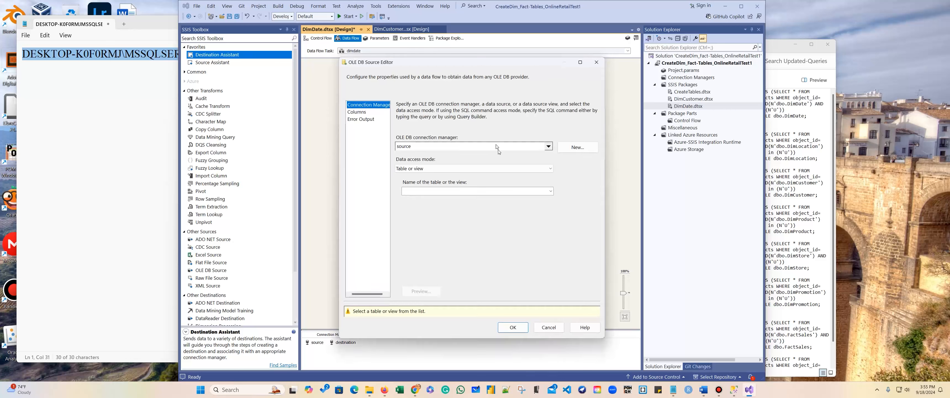
click(550, 191)
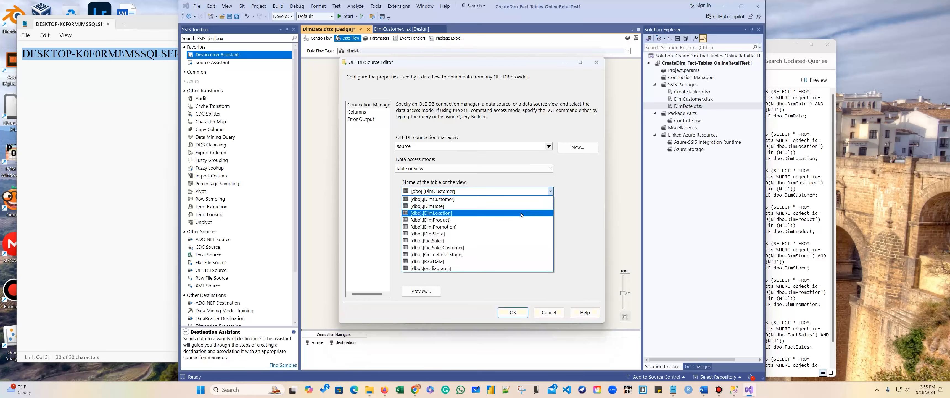
click(496, 259)
click(512, 312)
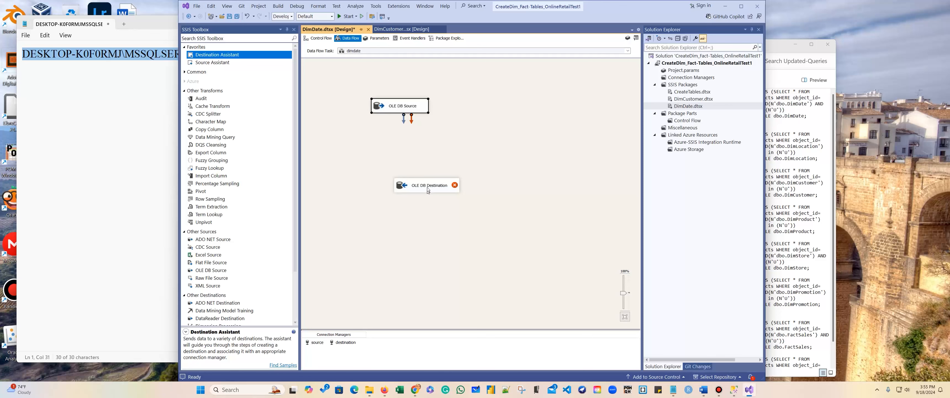
Move the OLE DB Destination closer below the OLE DB Source and connect the source's data output to it
drag(424, 181, 398, 147)
click(400, 111)
drag(403, 123, 405, 155)
click(411, 154)
Set the OLE DB Destination table to [dbo].[DimDate] and map its DateKey column to <ignore>
double_click(411, 153)
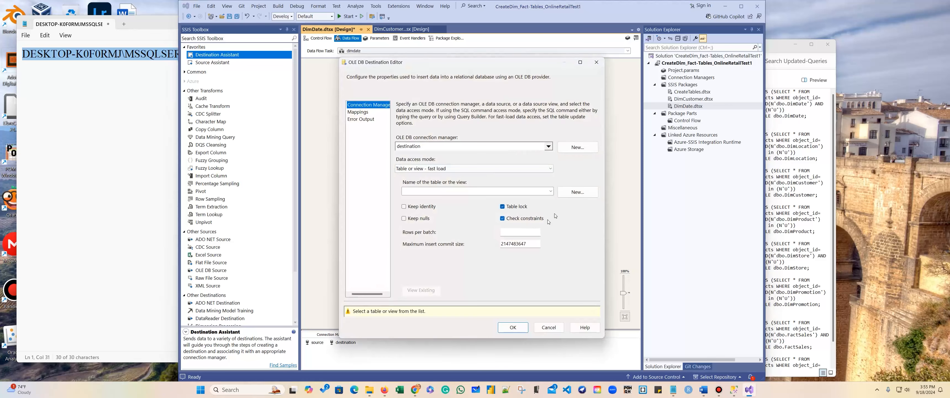
click(551, 191)
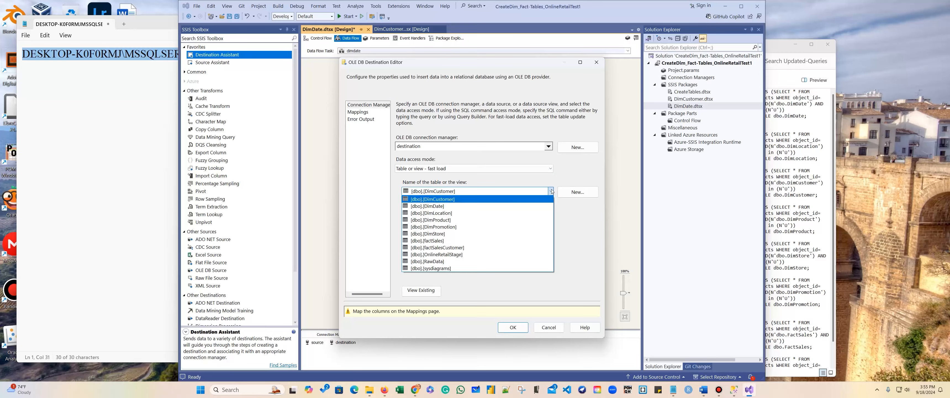
click(487, 206)
click(357, 112)
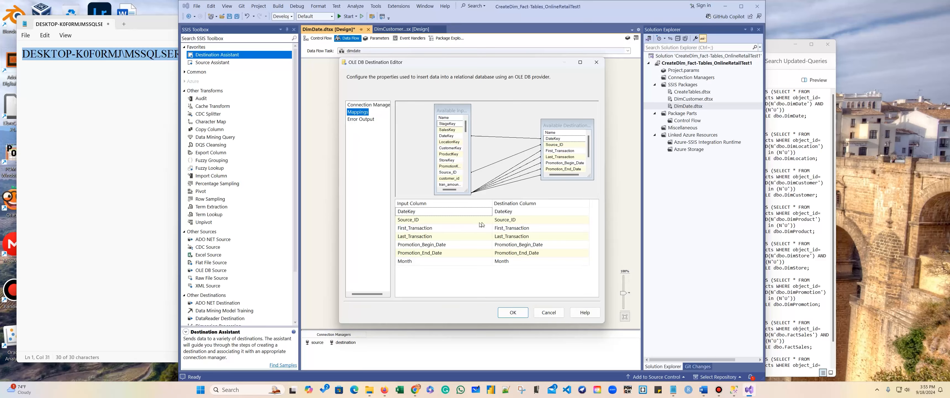
click(478, 212)
click(478, 212)
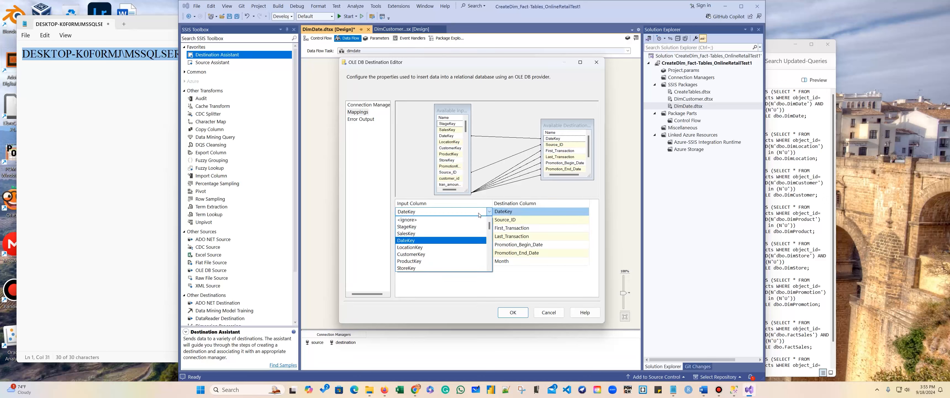
click(445, 219)
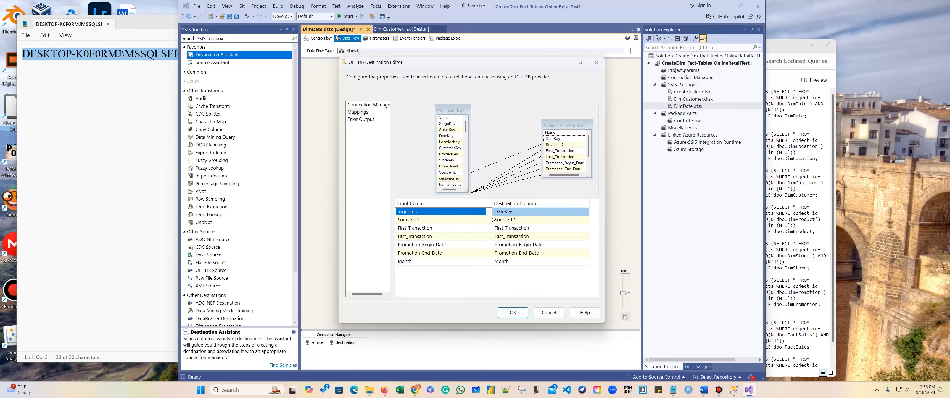
click(513, 314)
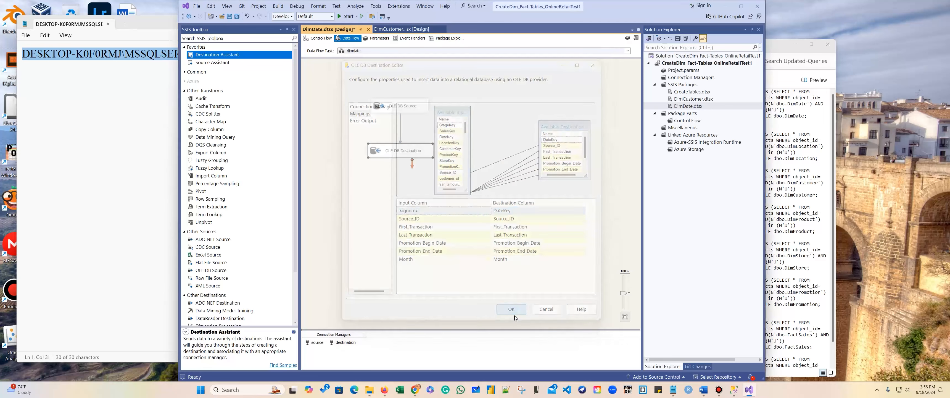
Execute the dimdate data flow task
right_click(441, 187)
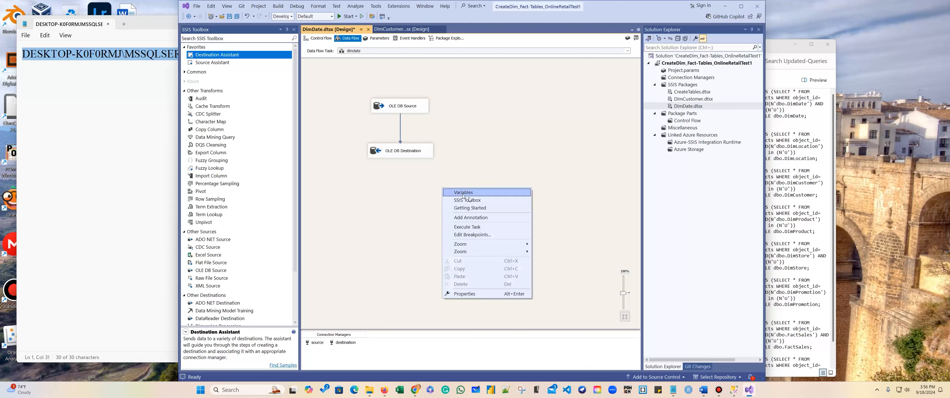
click(473, 227)
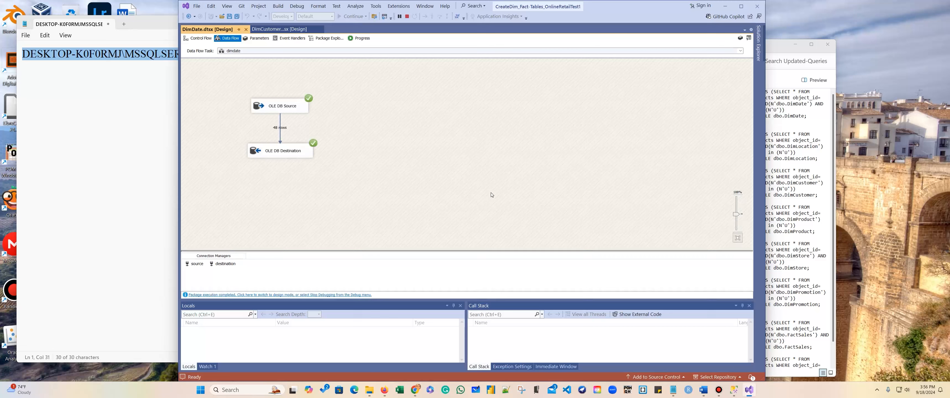
In SQL Server Management Studio, query the top 1000 rows of dbo.DimDate in OnlineRetailDW_Test1, then close the query and return to Visual Studio
click(727, 386)
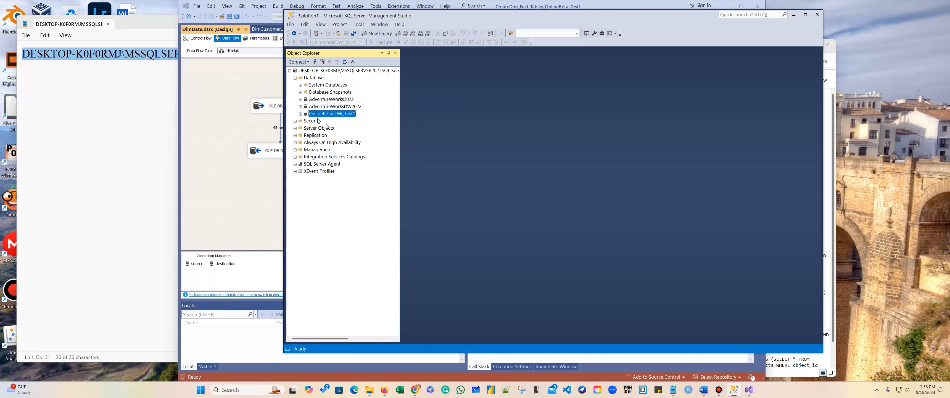
click(300, 114)
click(305, 127)
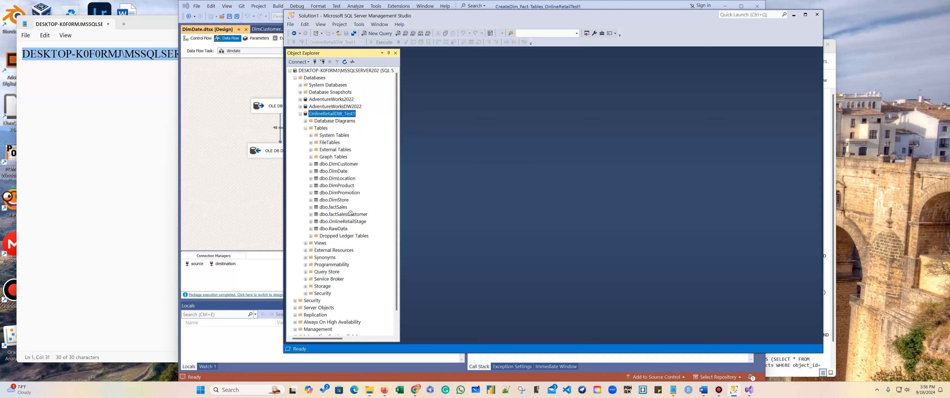
right_click(334, 172)
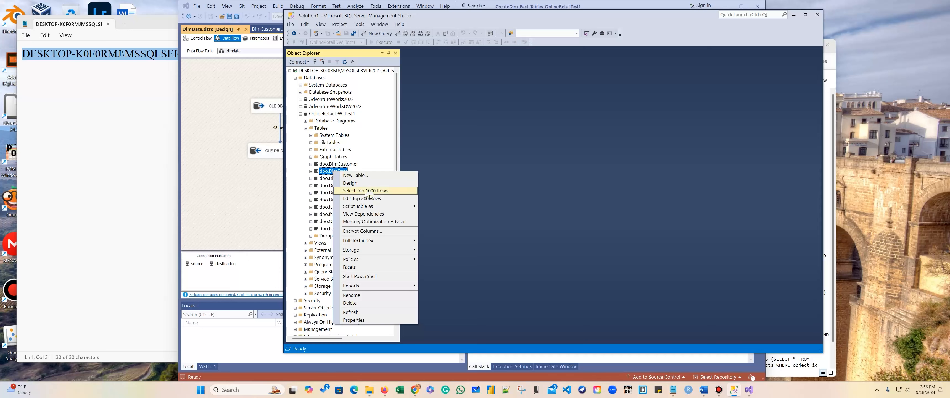
click(375, 192)
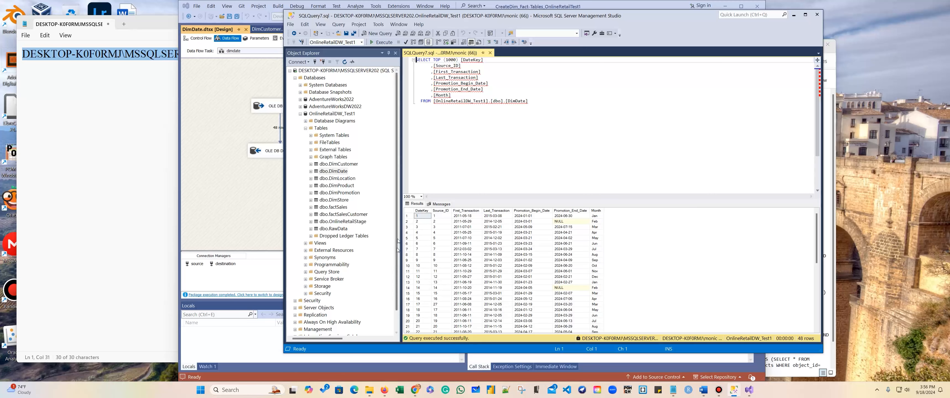
click(490, 53)
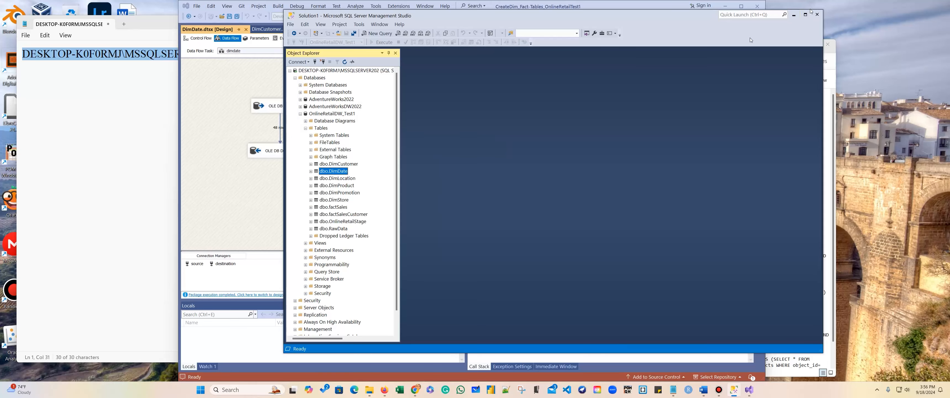
click(793, 16)
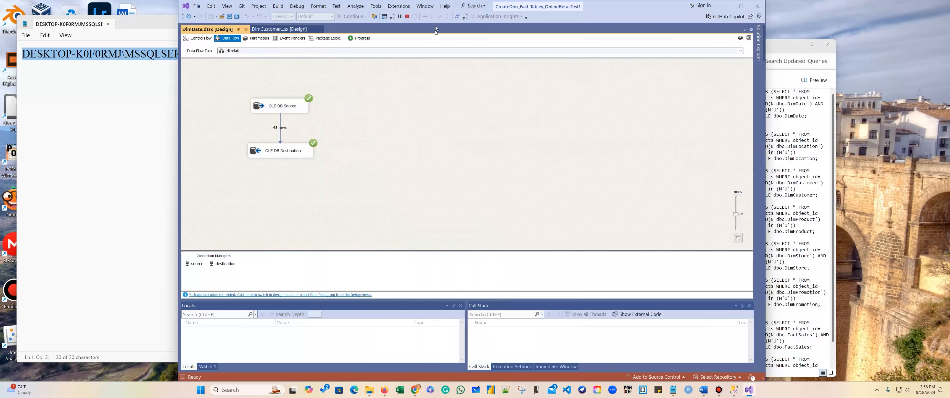
Stop debugging and add a new SSIS package named DimLocation.dtsx to the project
click(407, 16)
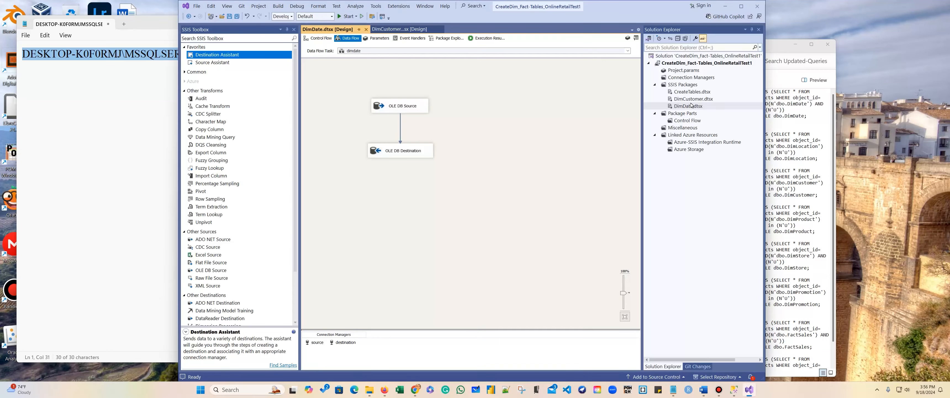
right_click(685, 87)
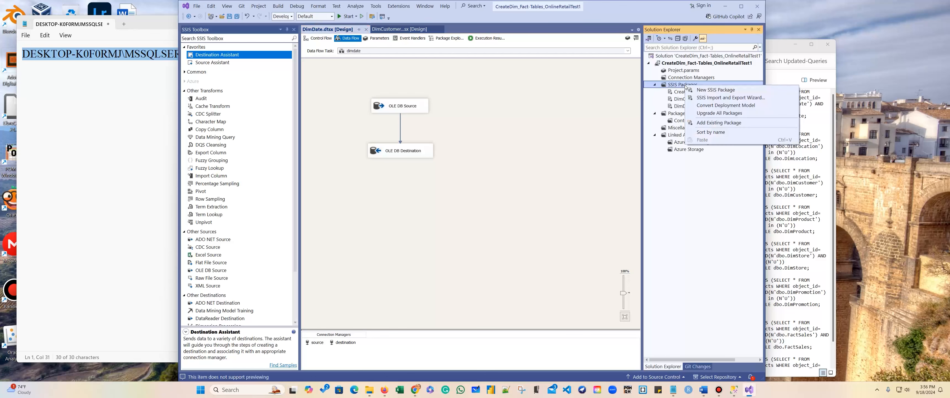
click(703, 93)
right_click(692, 113)
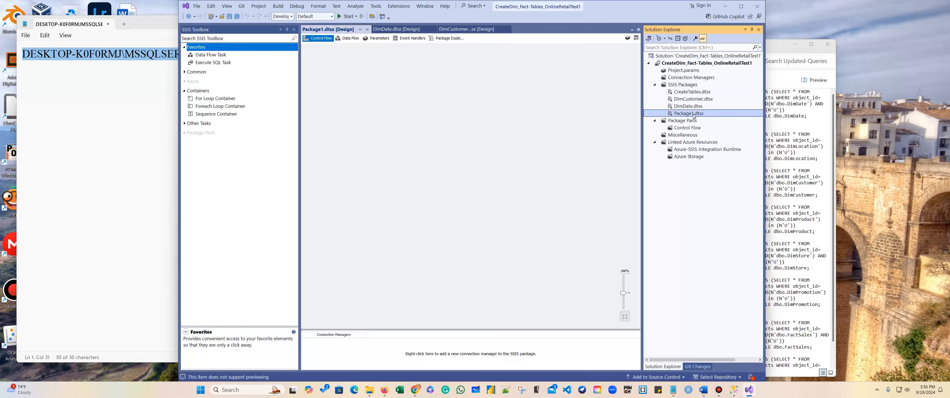
click(723, 350)
text(DimLocati)
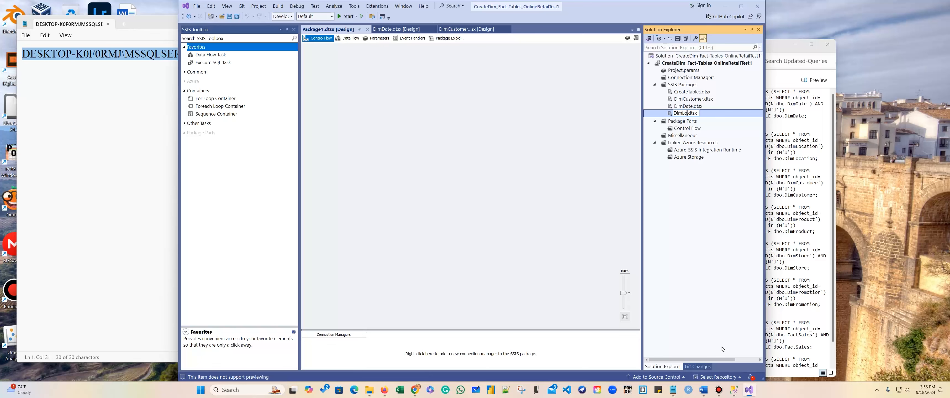
text(on)
key(Return)
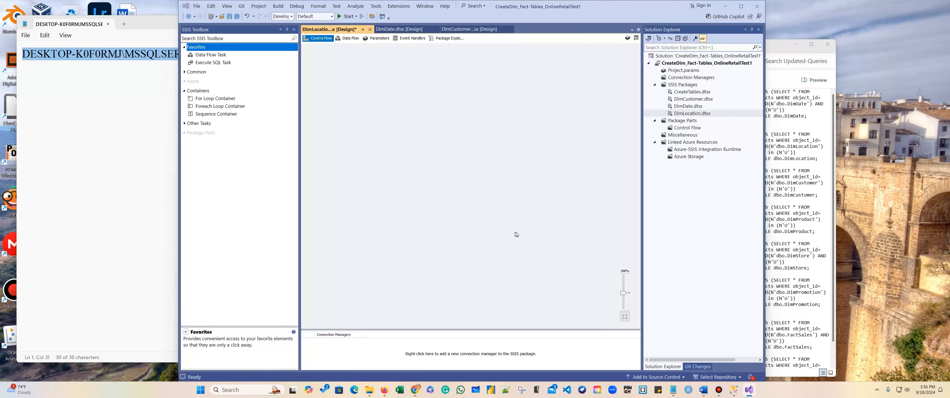
Add a Data Flow Task to the control flow of the DimLocation package and name it DimLocation
click(432, 228)
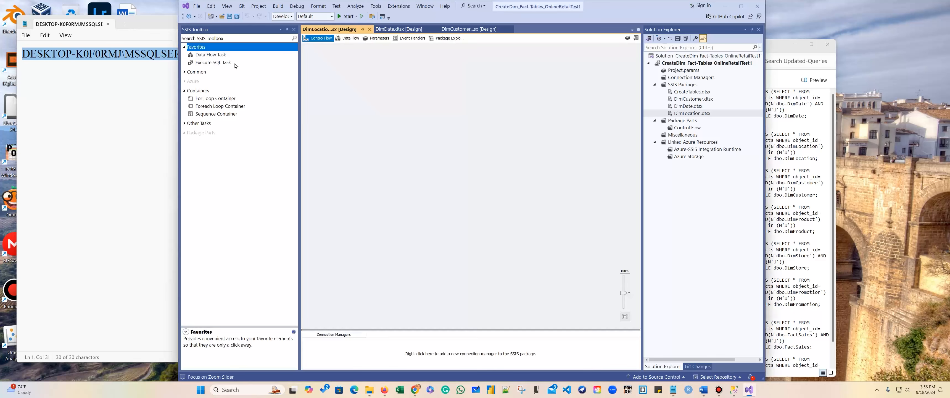
drag(208, 58, 340, 72)
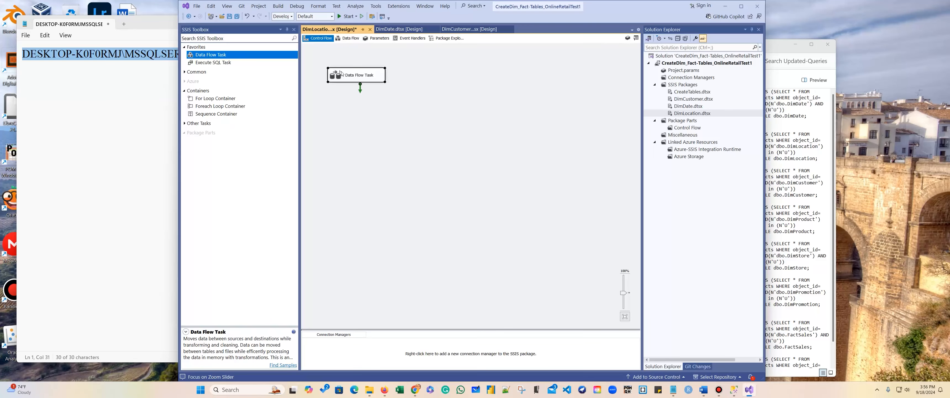
click(354, 76)
text(D)
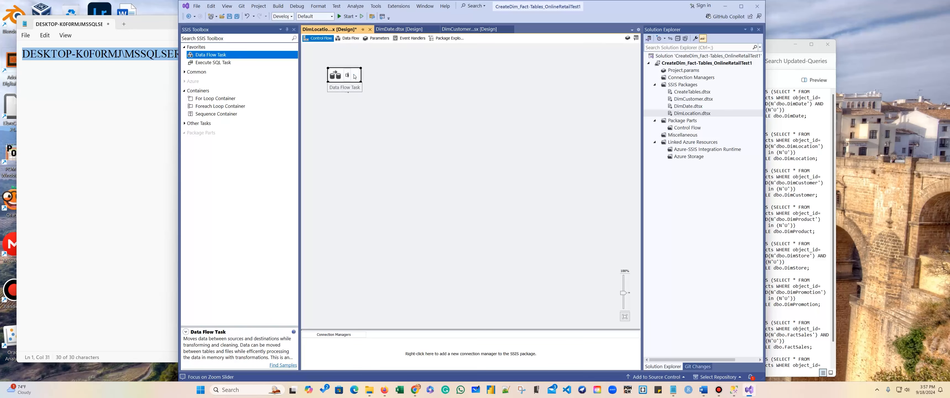
text(imLocation)
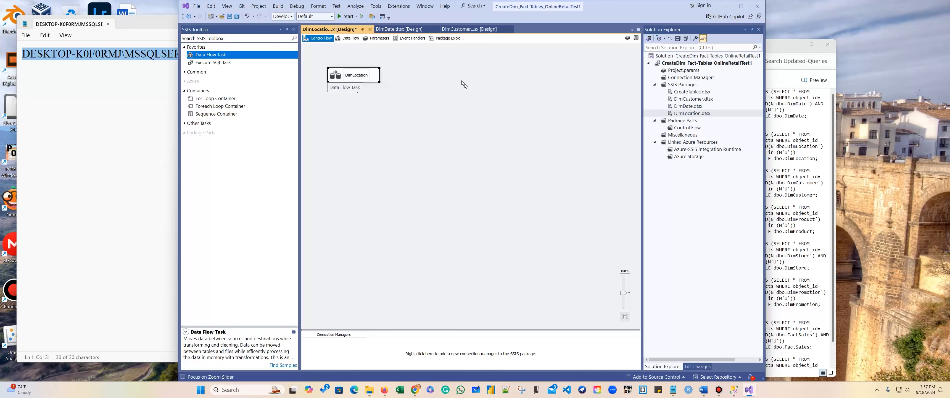
click(477, 99)
Start a new SQL Server source connection in the DimLocation data flow and copy the server name from Notepad
double_click(365, 74)
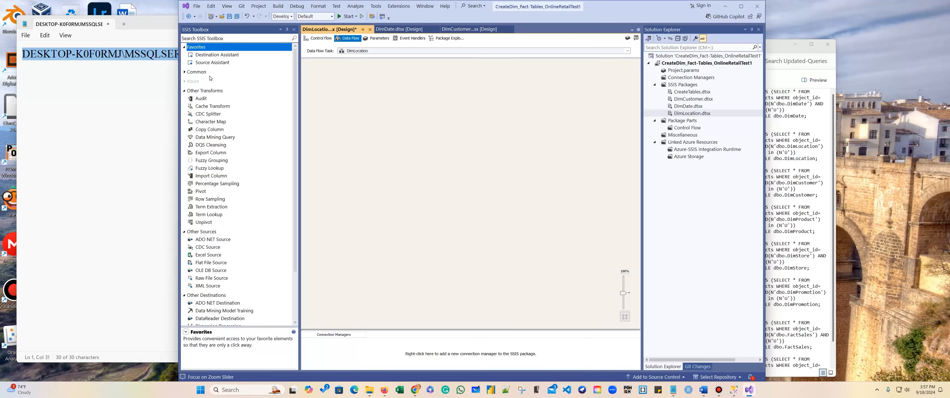
drag(202, 64, 425, 94)
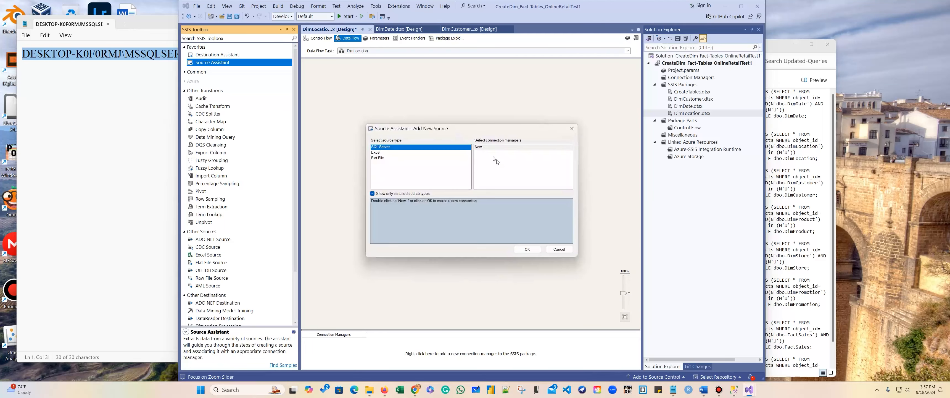
click(493, 148)
click(530, 249)
click(76, 177)
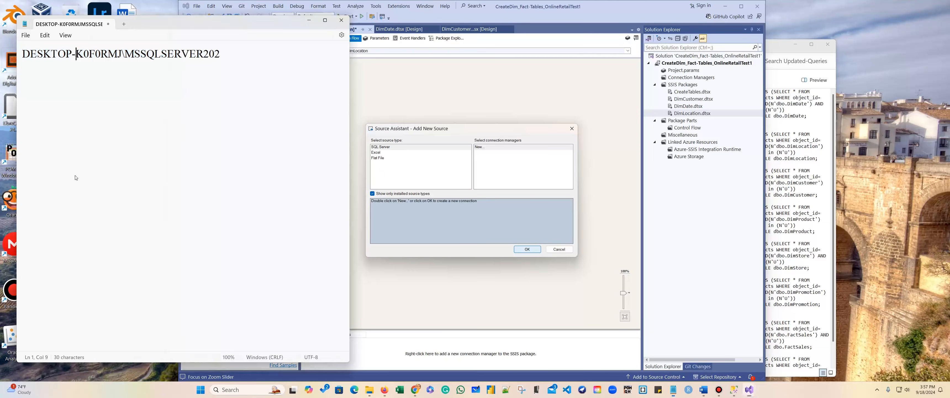
drag(246, 64, 2, 55)
key(ctrl+c)
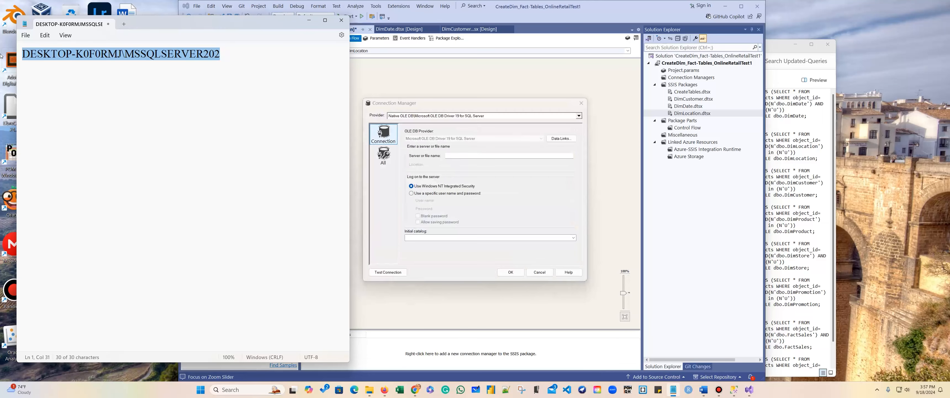
click(309, 20)
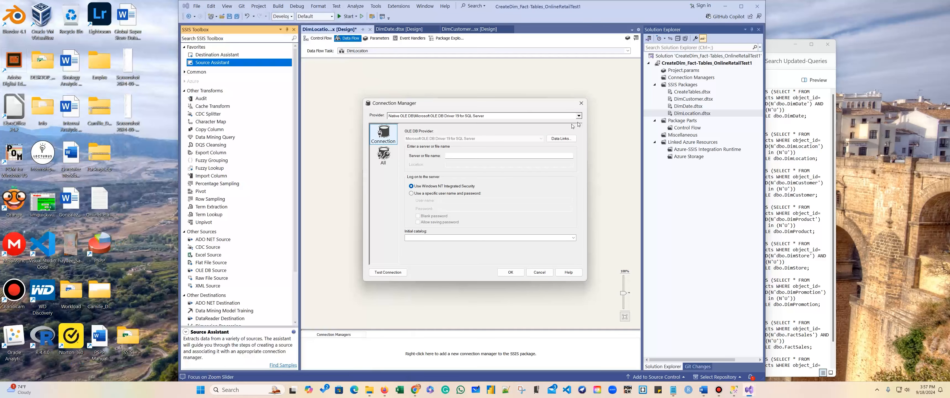
Configure the source connection with SQL Server Native Client 11.0, server DESKTOP-K0F0RMJ\MSSQLSERVER202 and database OnlineRetailDW_Test1, and reposition the OLE DB Source higher on the canvas
click(578, 115)
scroll(461, 162, down, 2)
click(445, 182)
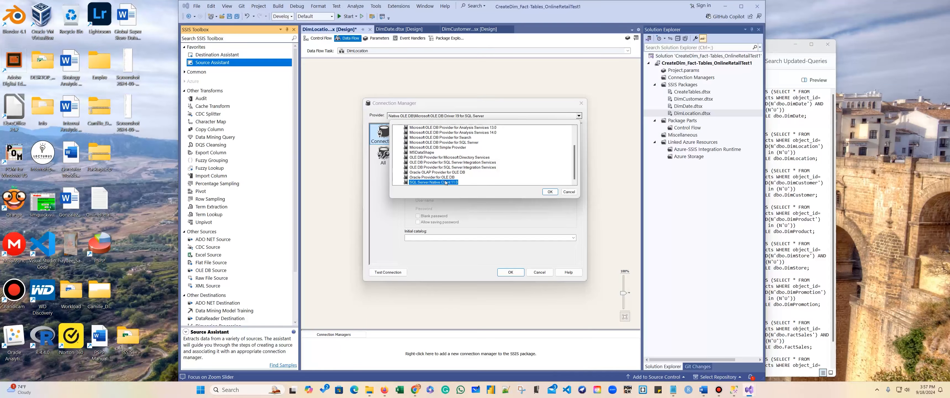
click(549, 191)
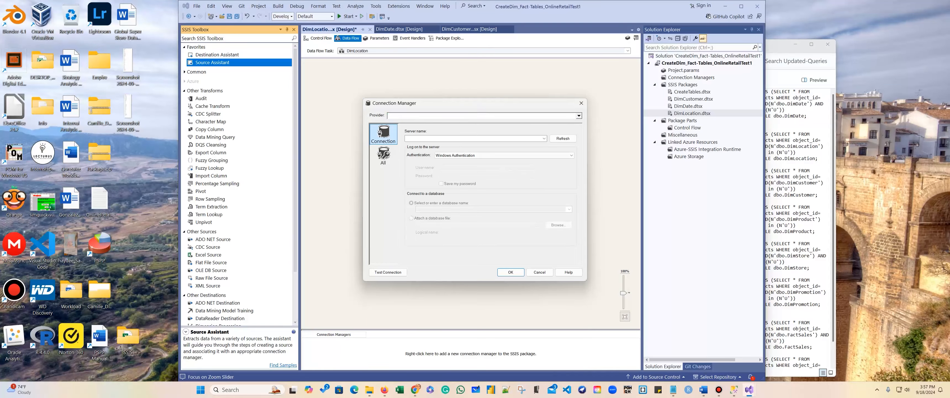
click(570, 210)
click(461, 237)
click(514, 275)
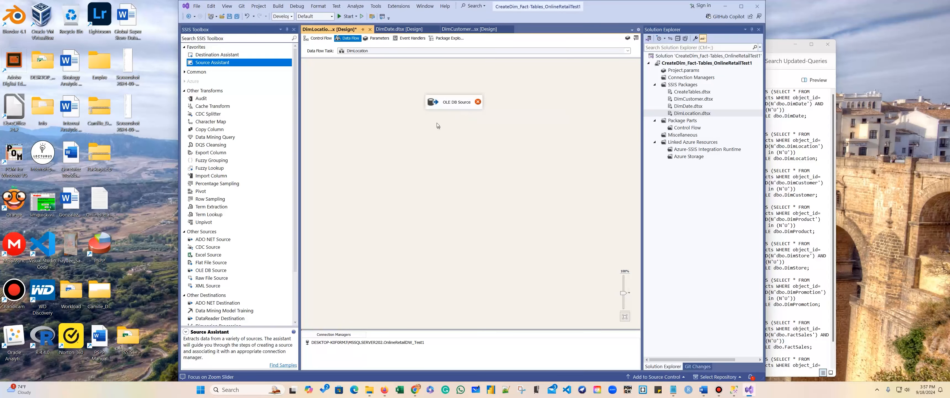
drag(451, 100, 385, 82)
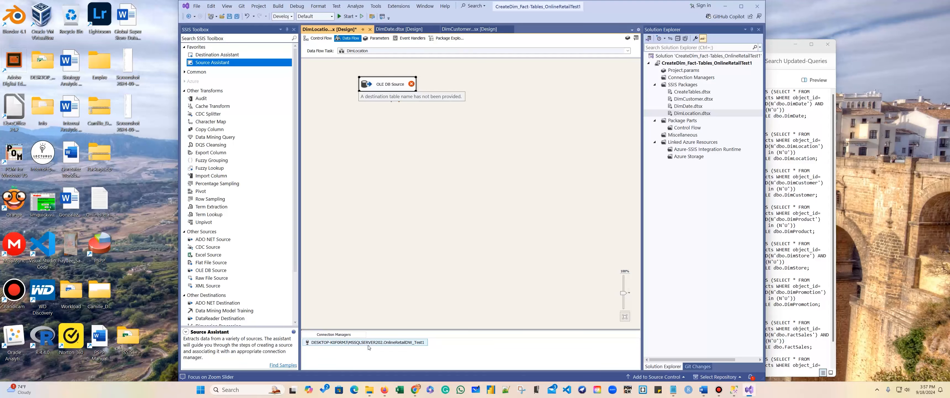
Start a new SQL Server destination connection using the SQL Server Native Client 11.0 provider
drag(210, 54, 391, 143)
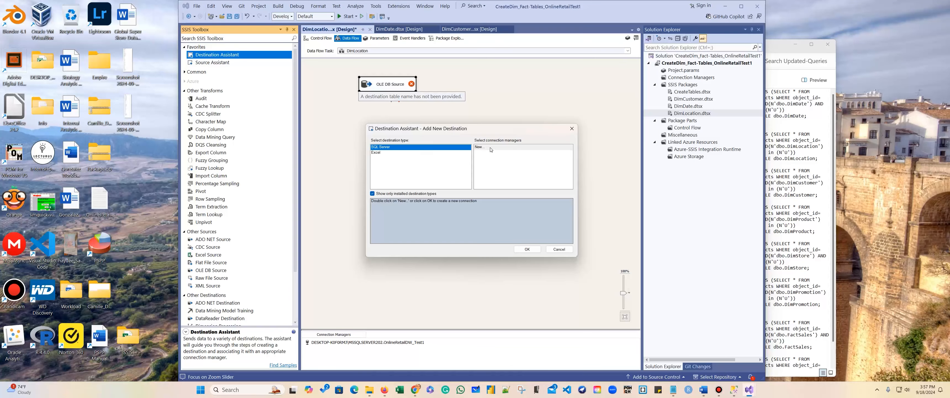
click(490, 148)
click(529, 249)
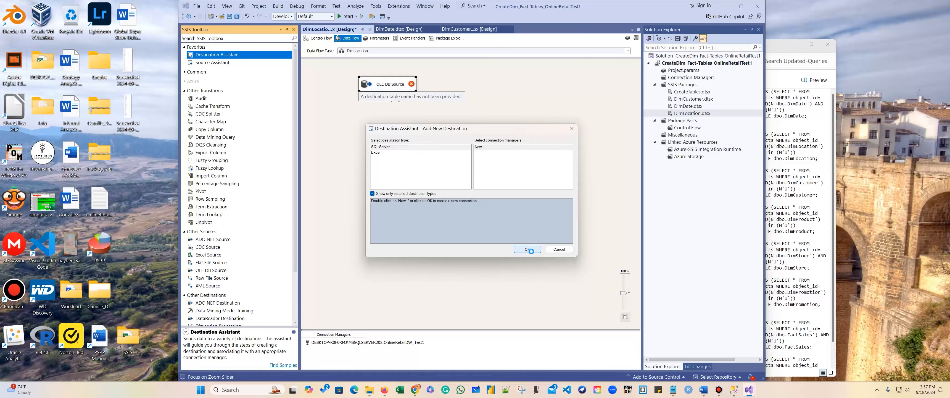
click(531, 117)
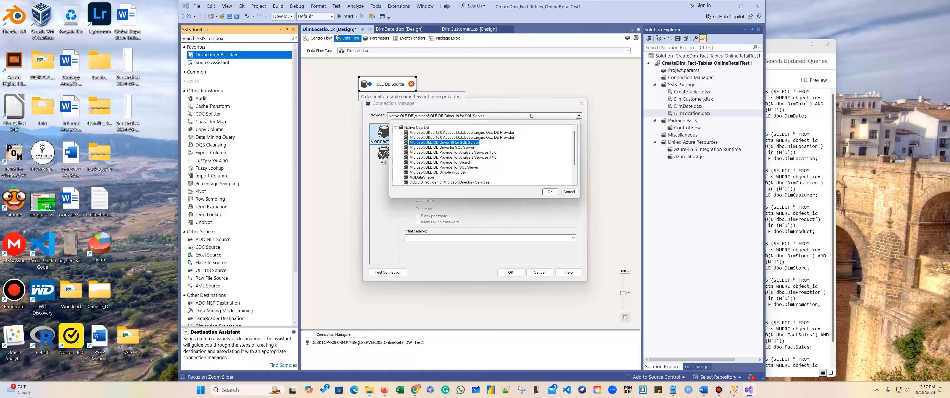
scroll(529, 132, down, 5)
click(450, 183)
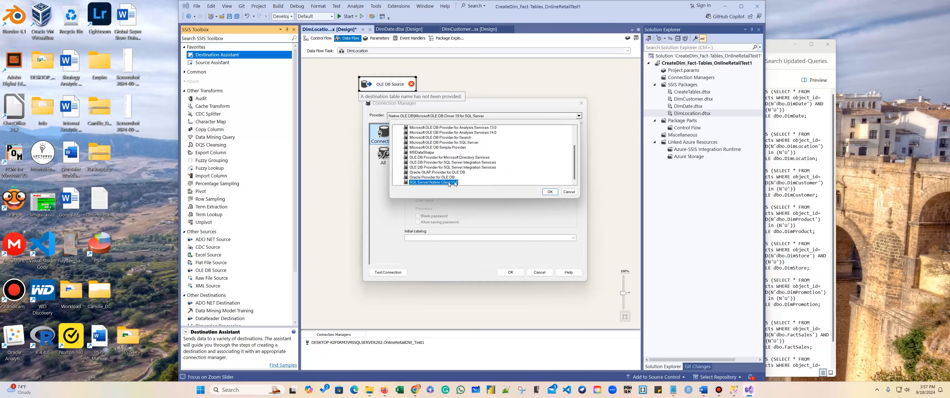
click(549, 192)
Set the destination connection to server DESKTOP-K0F0RMJ\MSSQLSERVER202 and database OnlineRetailDW_Test1, and align the OLE DB Destination below the source
click(518, 139)
key(ctrl+v)
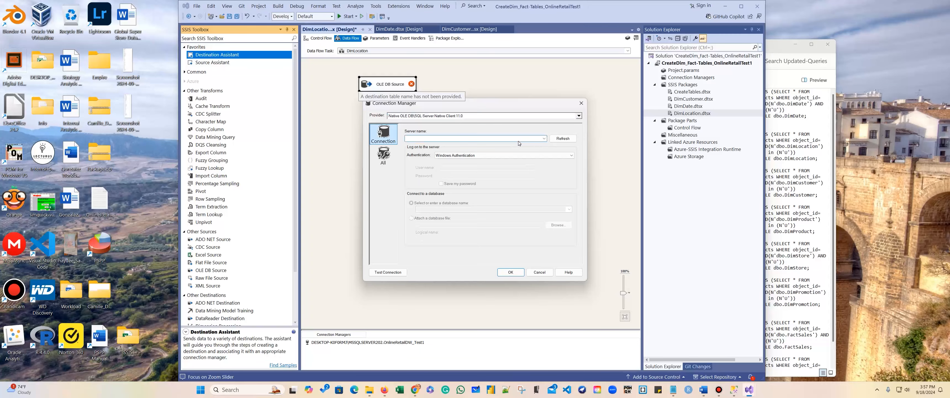
click(569, 209)
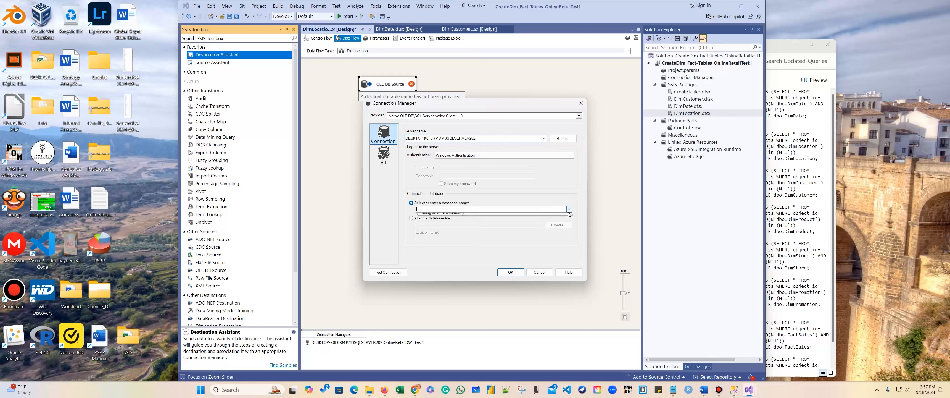
click(533, 238)
click(510, 272)
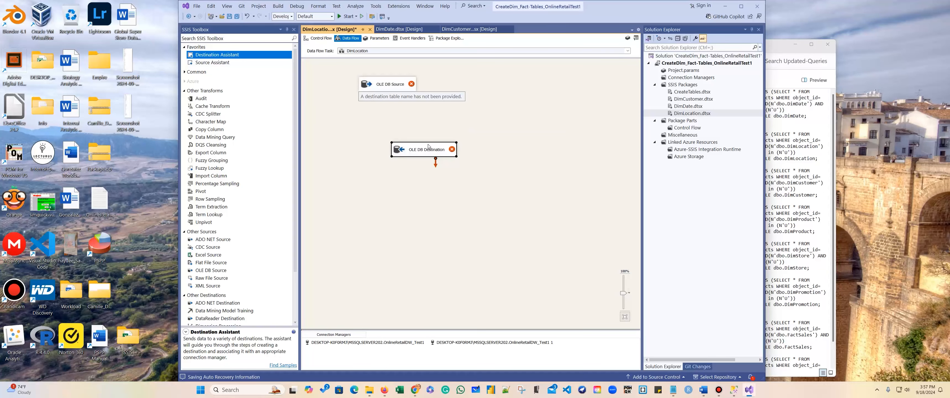
drag(413, 149, 375, 145)
Set the OLE DB Source table to [dbo].[OnlineRetailStage] and connect its data output to the OLE DB Destination
double_click(387, 84)
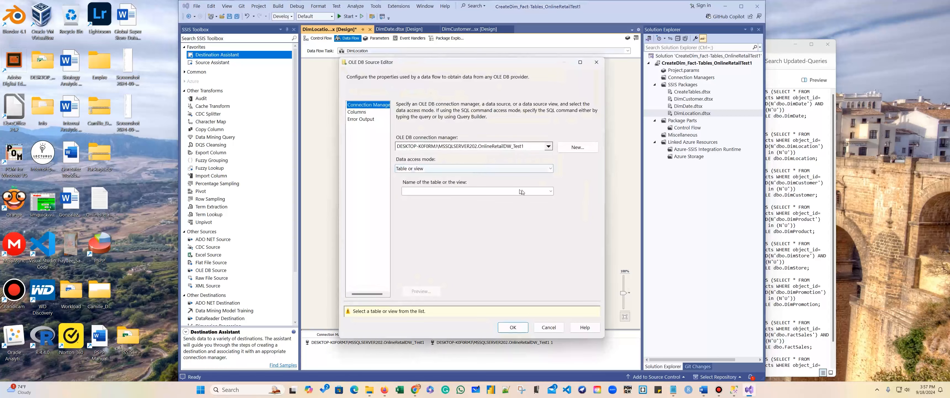
click(550, 191)
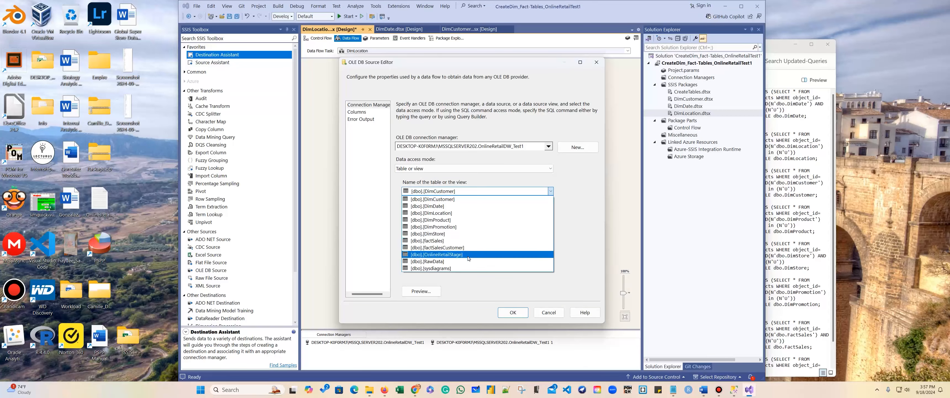
click(468, 254)
click(512, 311)
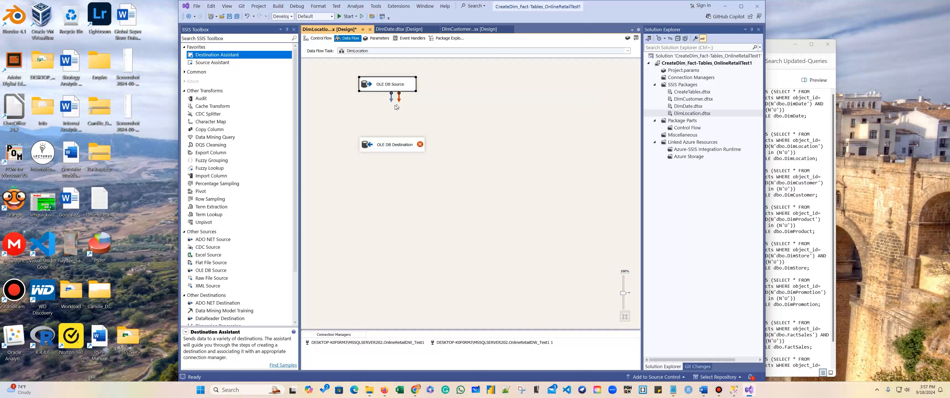
drag(392, 105, 380, 148)
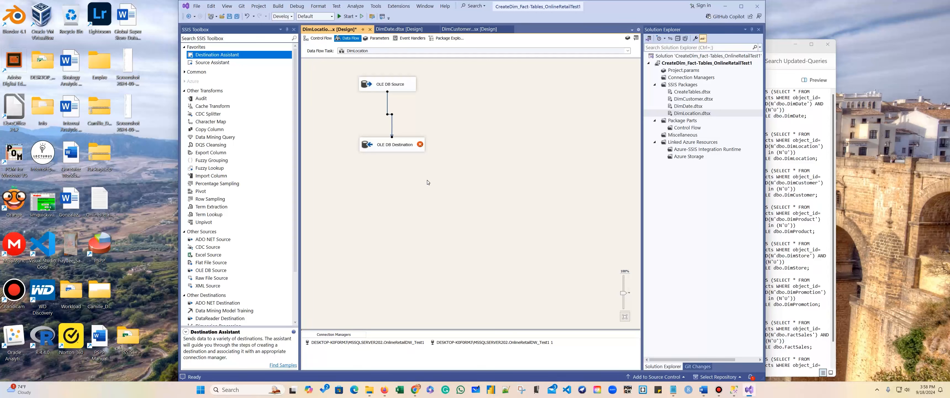
Set the OLE DB Destination table to [dbo].[DimLocation] and map the LocationKey destination column to <ignore>
double_click(401, 144)
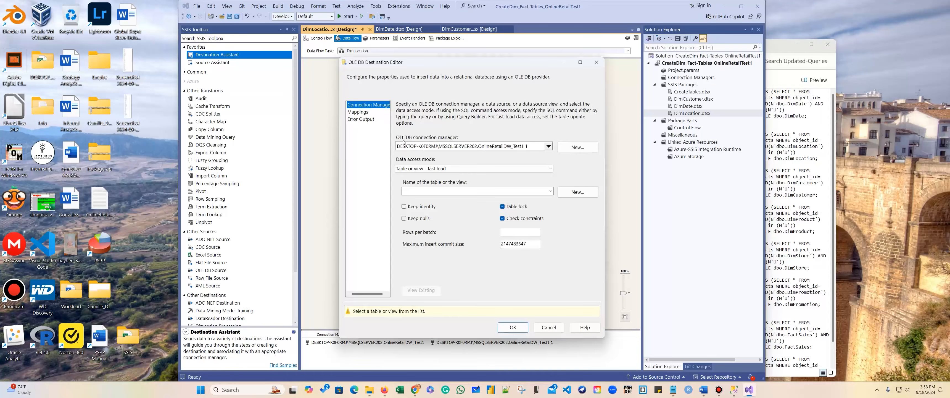
click(550, 191)
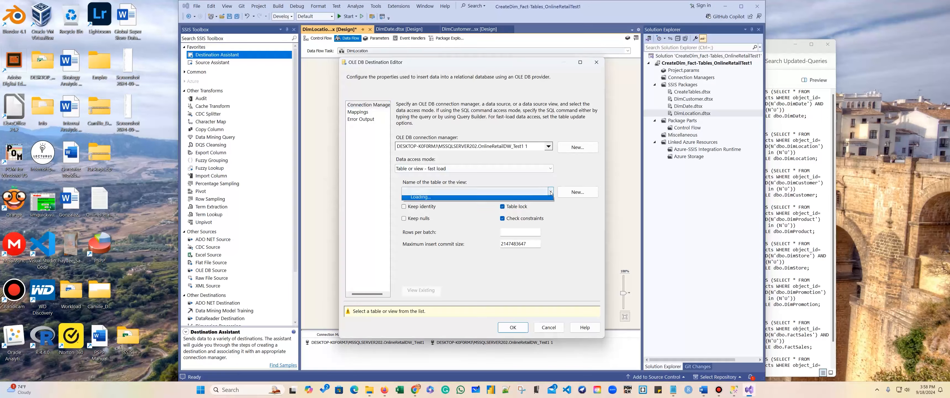
click(475, 212)
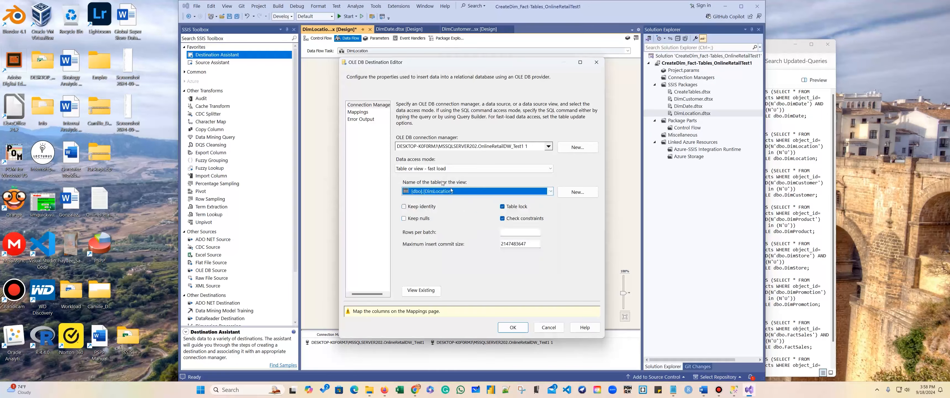
click(379, 114)
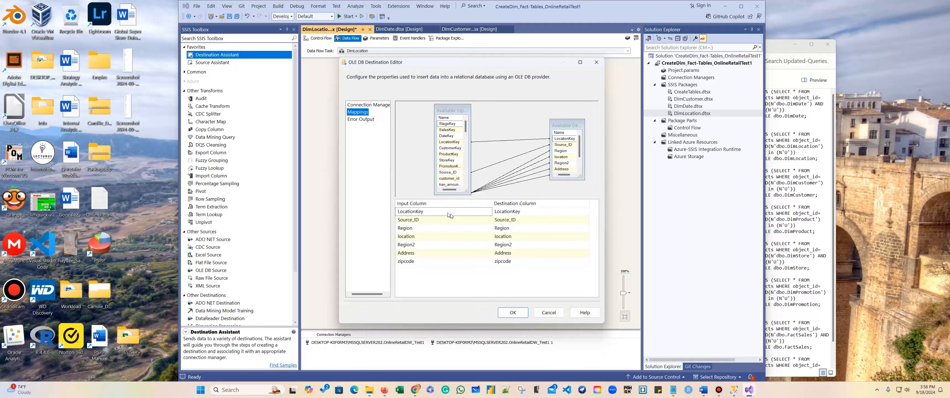
click(466, 212)
click(464, 212)
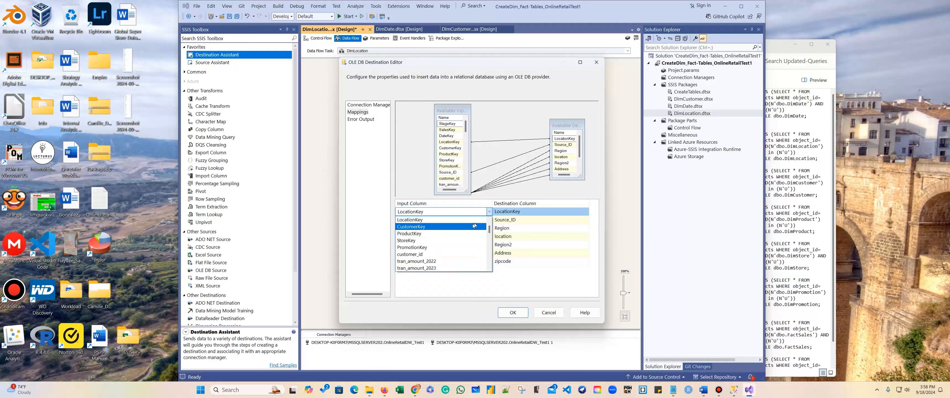
click(444, 221)
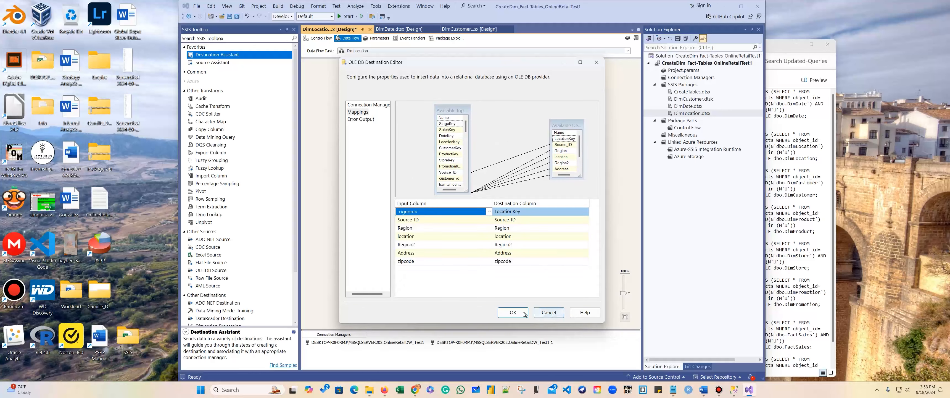
click(513, 312)
click(522, 244)
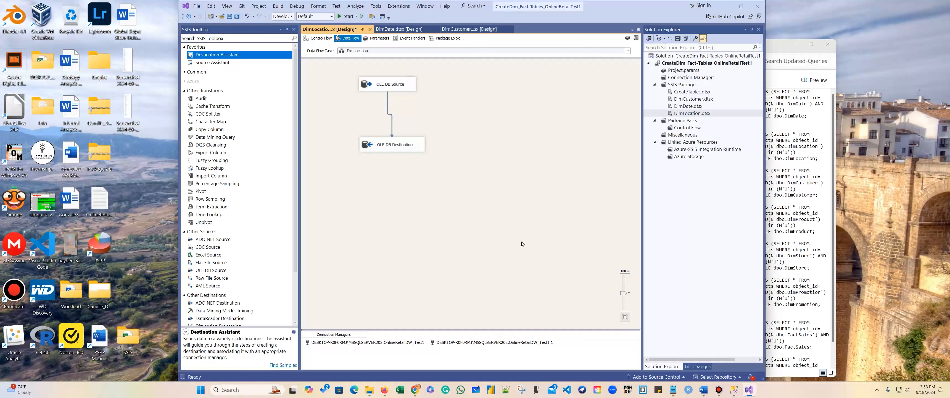
Execute the DimLocation data flow task and stop debugging
right_click(452, 115)
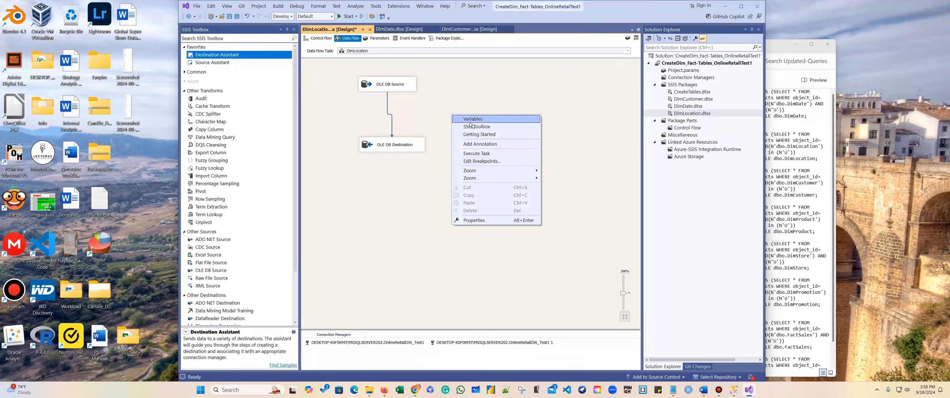
click(475, 154)
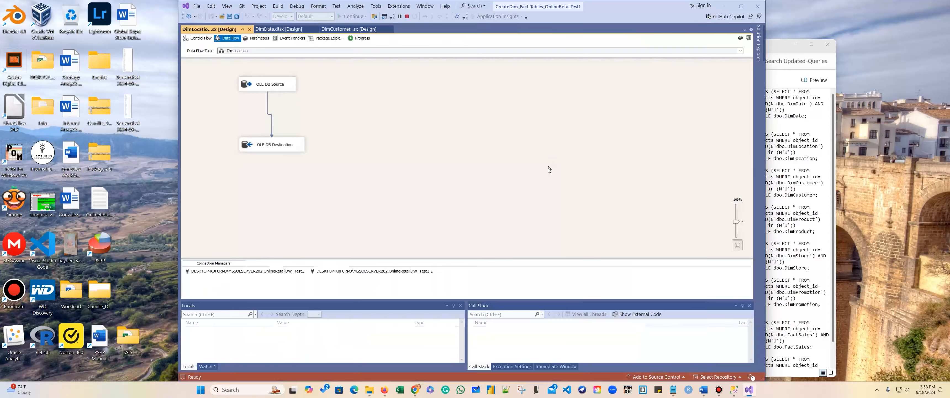
click(407, 17)
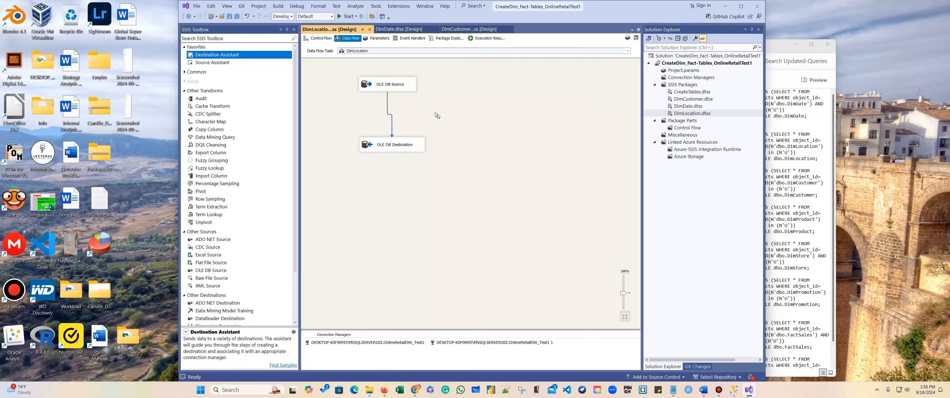
Close the open DimLocation, DimDate and DimCustomer package designers
click(369, 30)
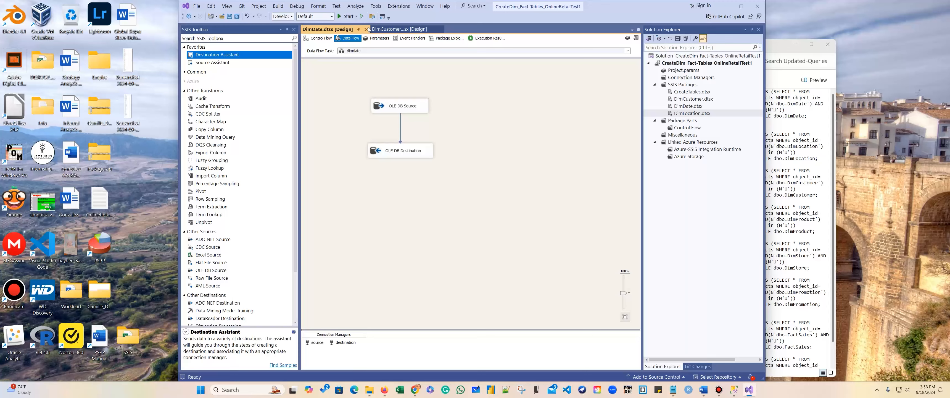
click(366, 29)
click(369, 30)
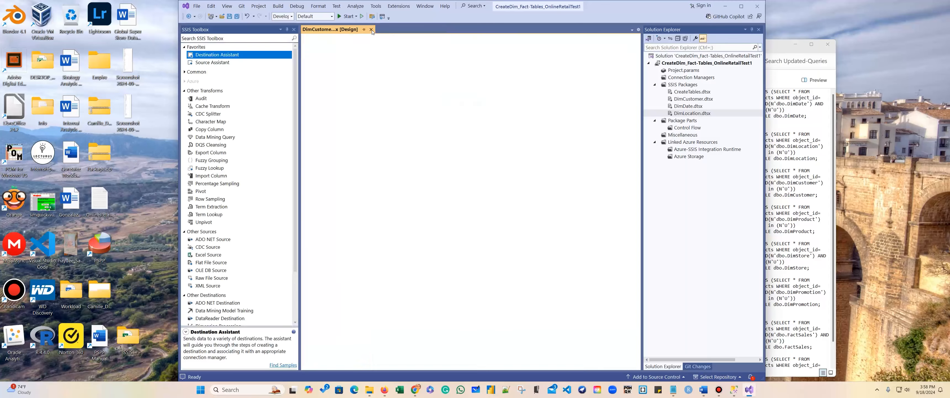
Add a new SSIS package to the project, rename it DimProduct.dtsx and reload it in the editor
right_click(684, 87)
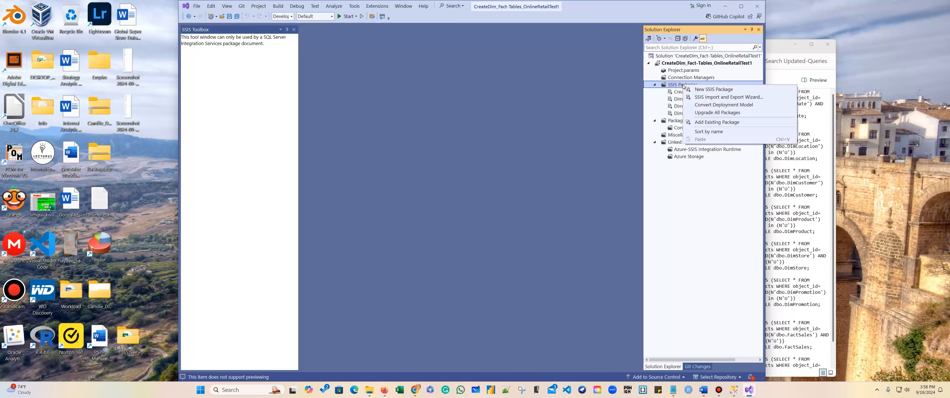
click(707, 90)
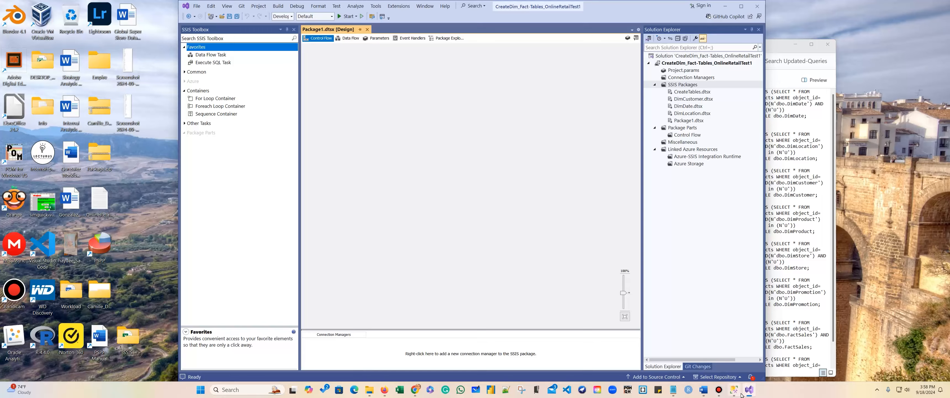
click(733, 389)
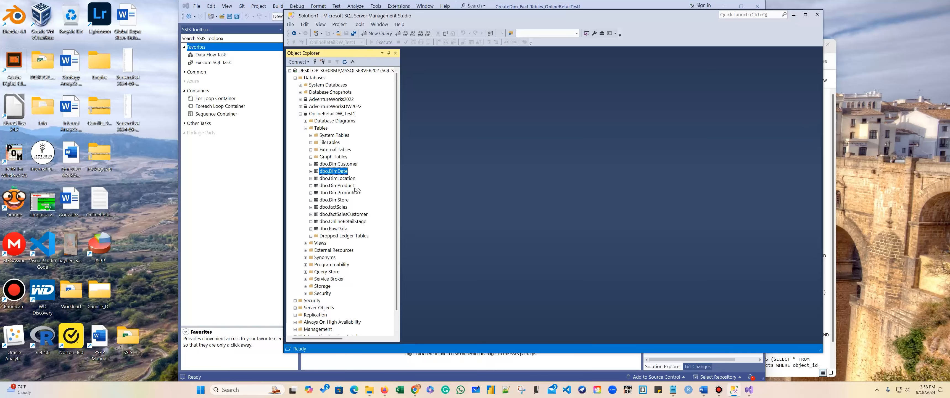
click(793, 15)
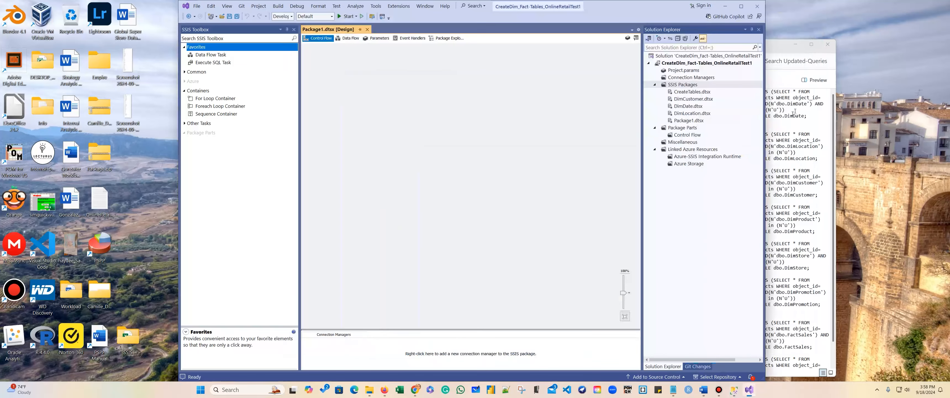
right_click(691, 122)
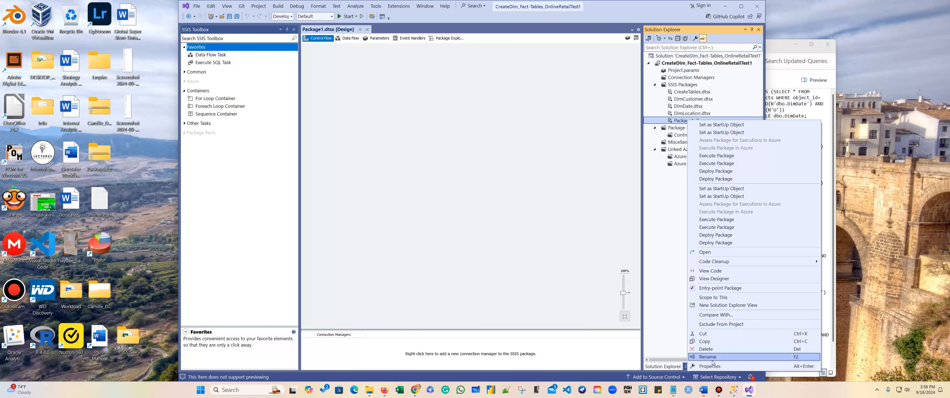
click(711, 358)
text(DimProduct.dtsx)
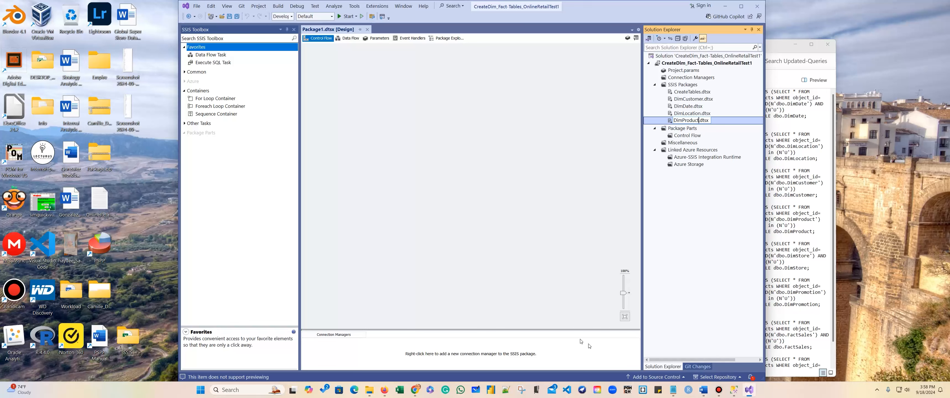
key(Return)
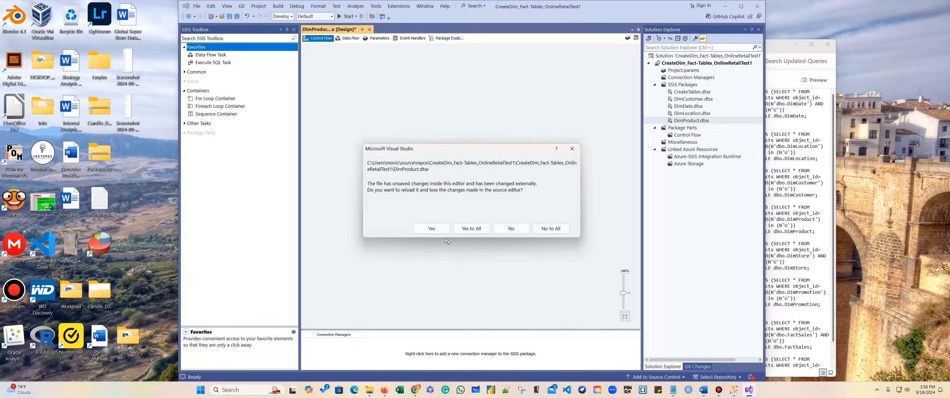
click(431, 228)
Add a Data Flow Task named DimProduct to the control flow and open its data flow
click(212, 56)
drag(211, 56, 343, 88)
click(367, 97)
text(DimProduct)
click(411, 180)
double_click(357, 95)
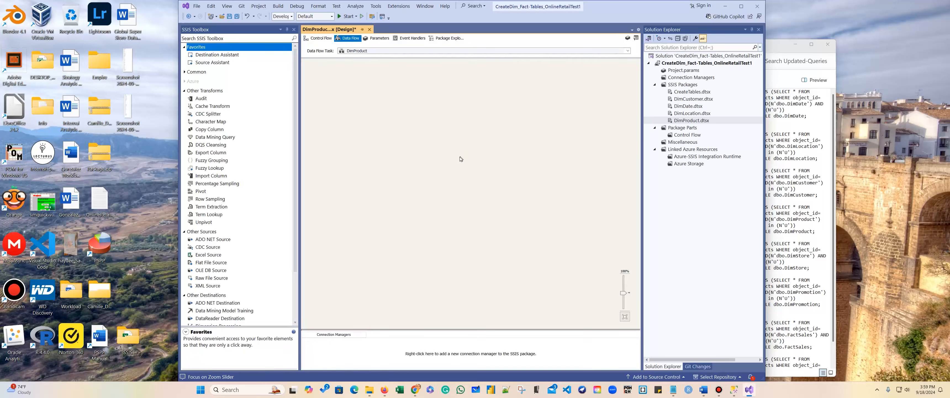
Start a new SQL Server source connection using the SQL Server Native Client 11.0 provider
drag(197, 63, 349, 78)
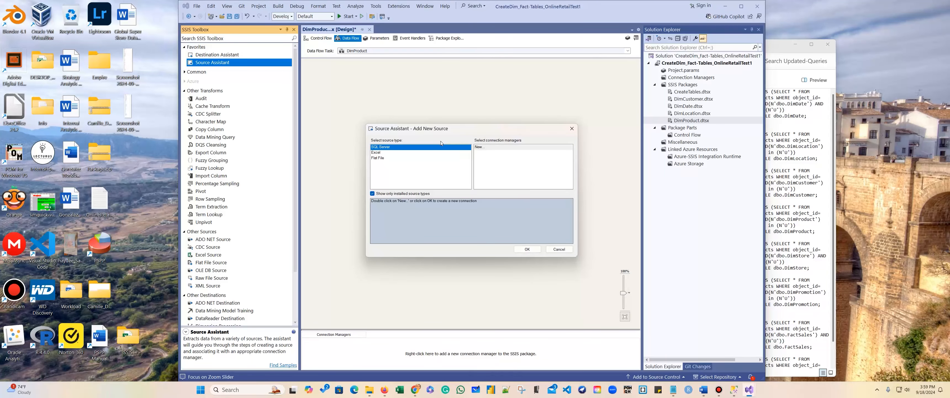
click(479, 148)
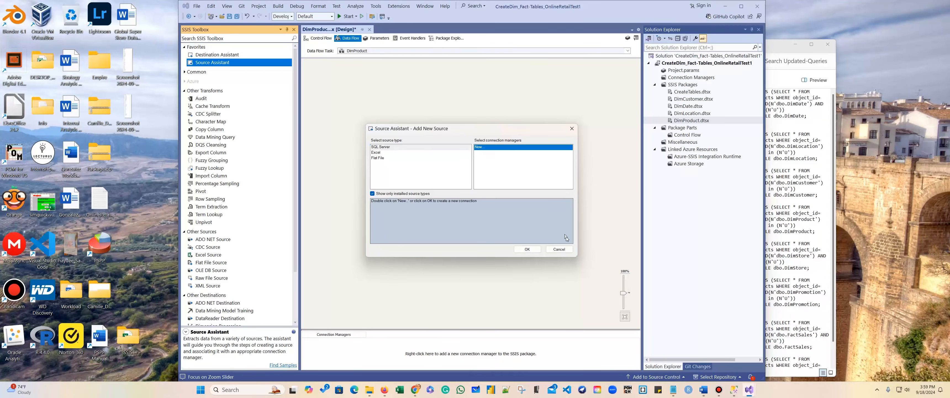
click(528, 249)
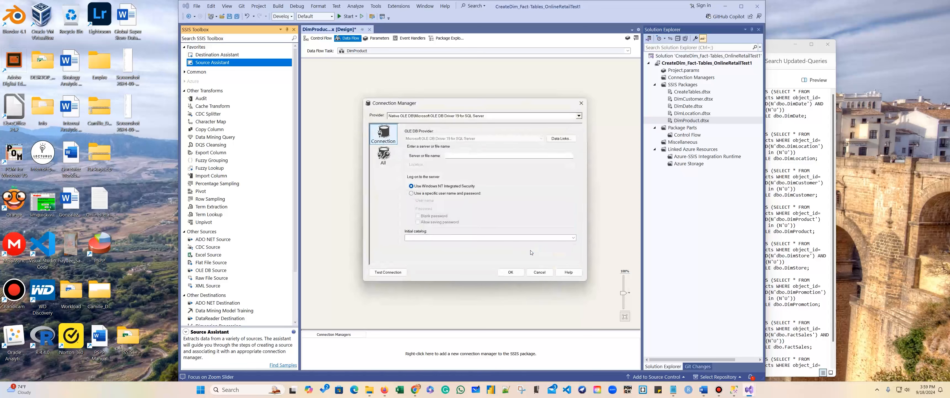
click(574, 116)
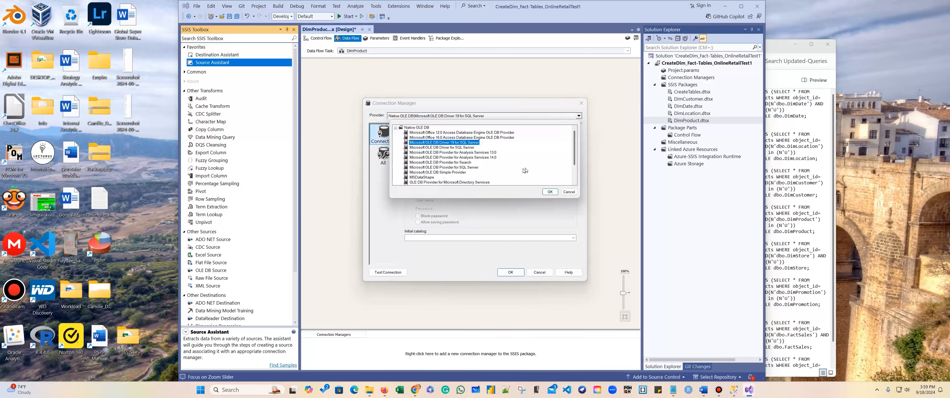
click(433, 182)
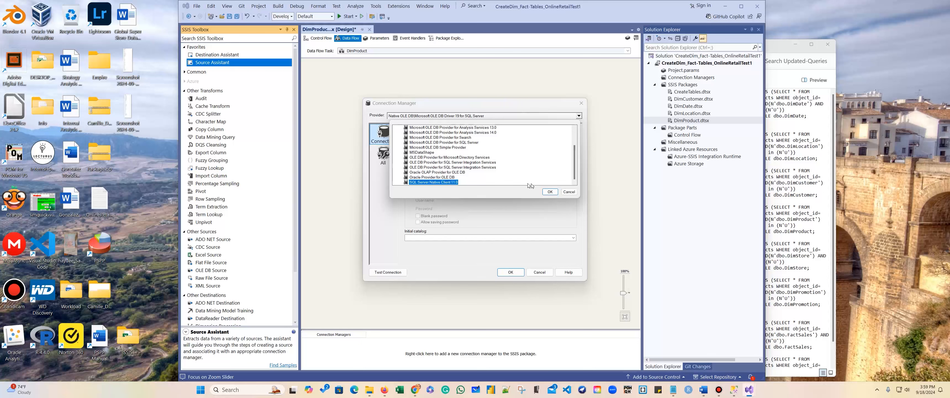
click(549, 191)
Set the source connection to server DESKTOP-K0F0RMJ\MSSQLSERVER202 and database OnlineRetailDW_Test1
click(528, 138)
text(DESKTOP-K0F0RMJ\MSSQLSERVER202)
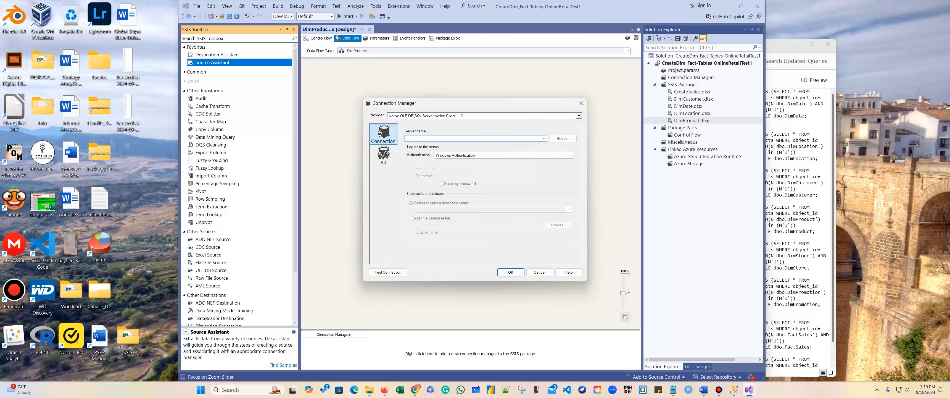
click(568, 209)
click(494, 236)
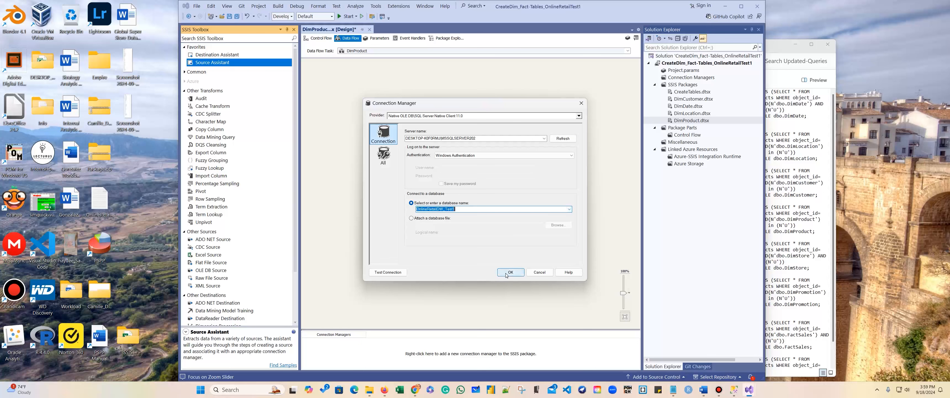
click(510, 272)
Add a SQL Server destination to the DimProduct data flow with a new connection using the SQL Server Native Client 11.0 provider
drag(218, 55, 488, 186)
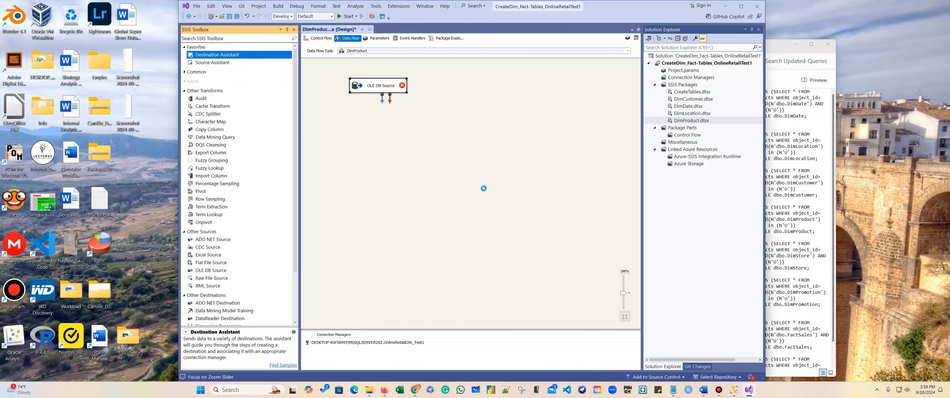
click(478, 147)
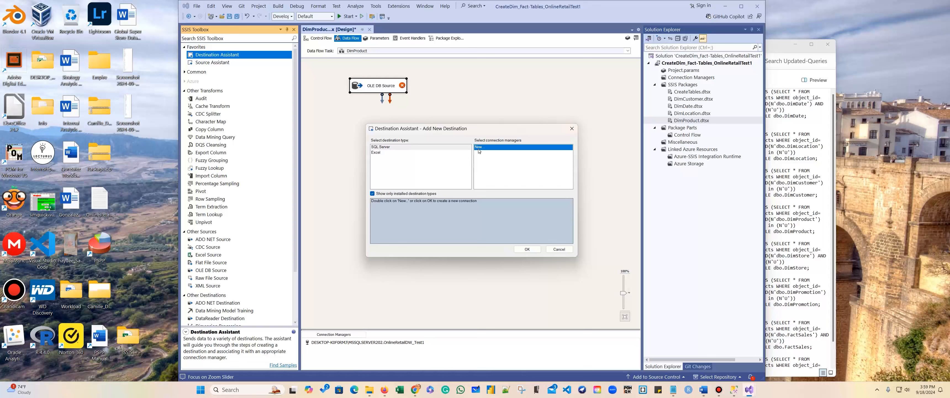
click(520, 248)
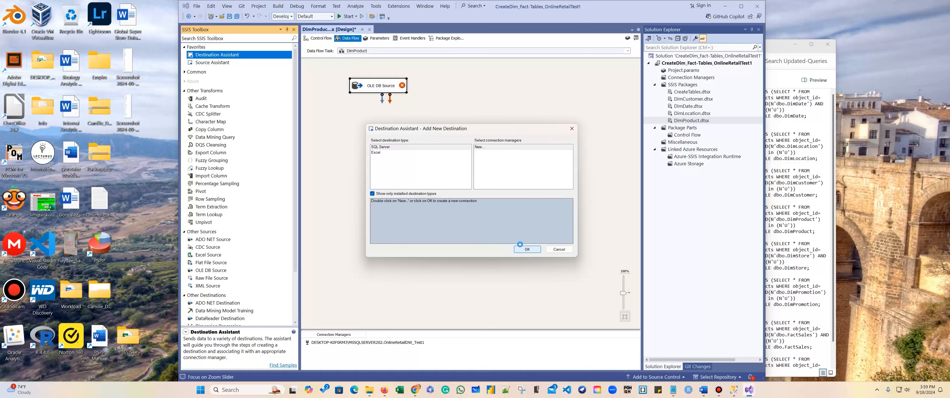
click(579, 115)
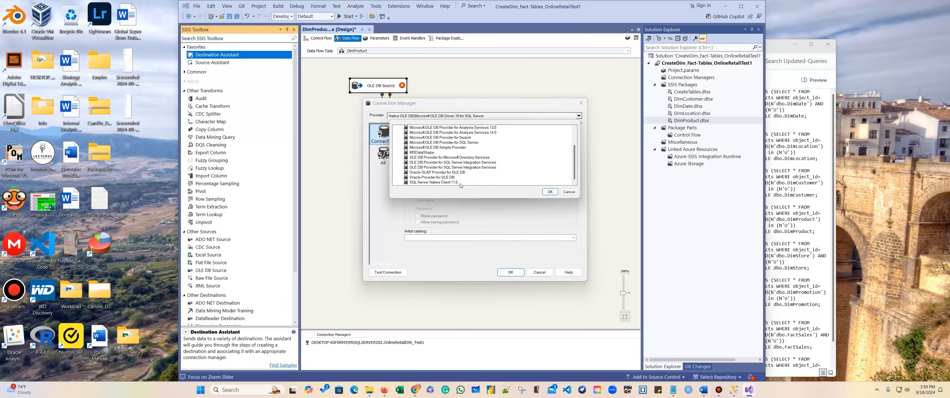
click(439, 182)
click(550, 191)
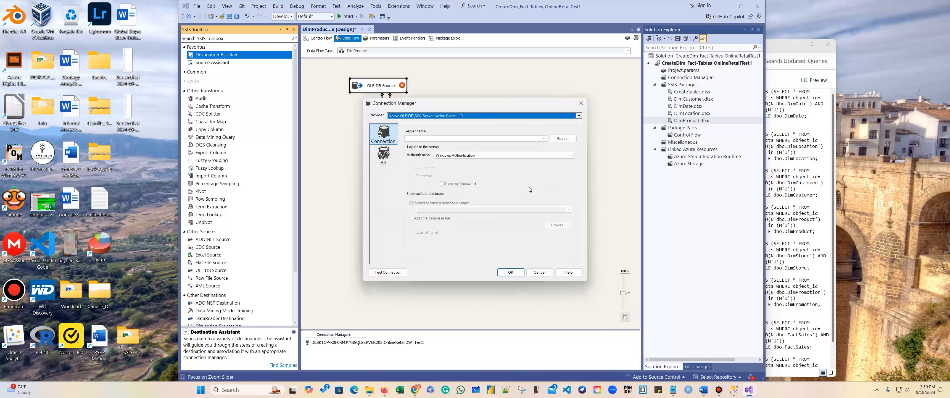
Set the destination connection to server DESKTOP-K0F0RMJ\MSSQLSERVER202 and database OnlineRetailDW_Test1
click(495, 137)
text(DESKTOP-K0F0RMJ\MSSQLSERVER202)
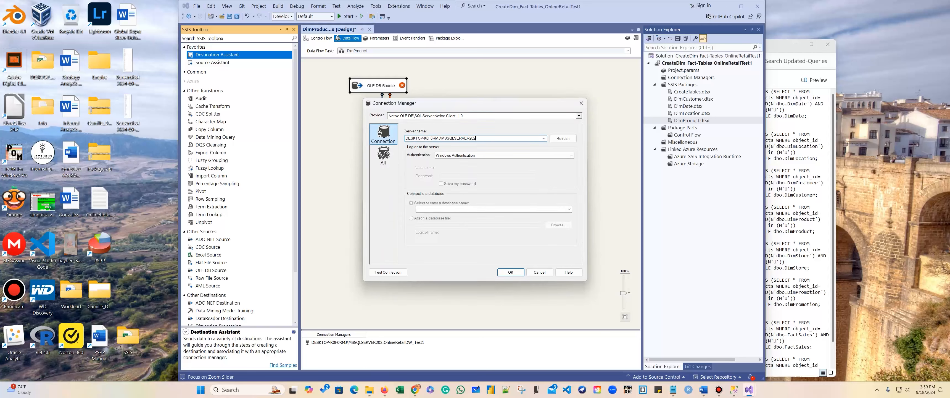
click(569, 209)
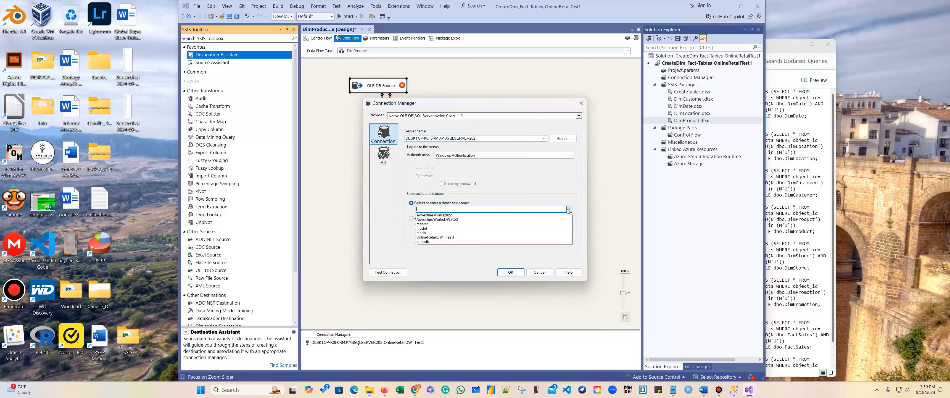
click(524, 239)
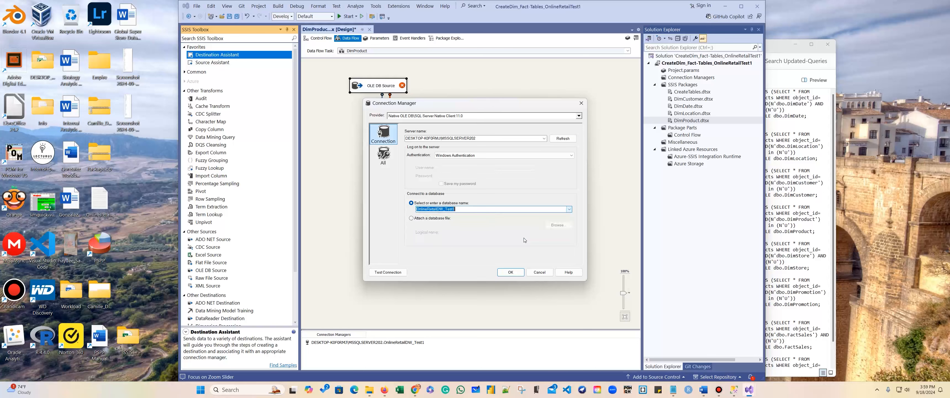
click(520, 272)
Align the OLE DB Source above the destination and set its source table to [dbo].[OnlineRetailStage]
drag(387, 89, 420, 93)
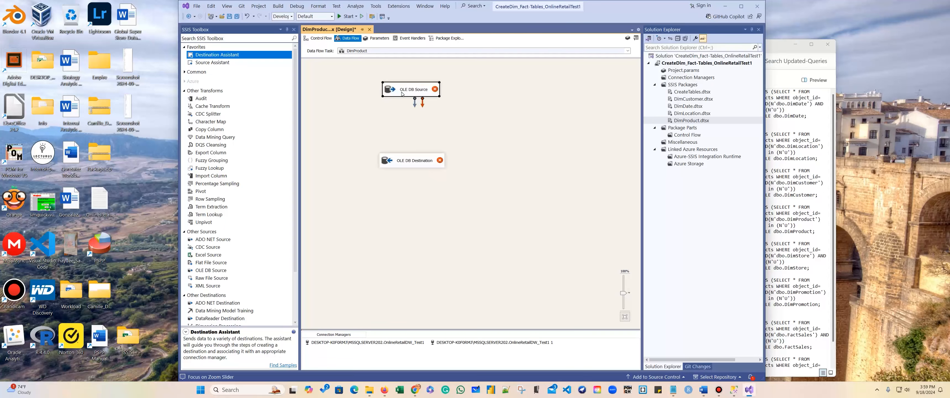
double_click(420, 89)
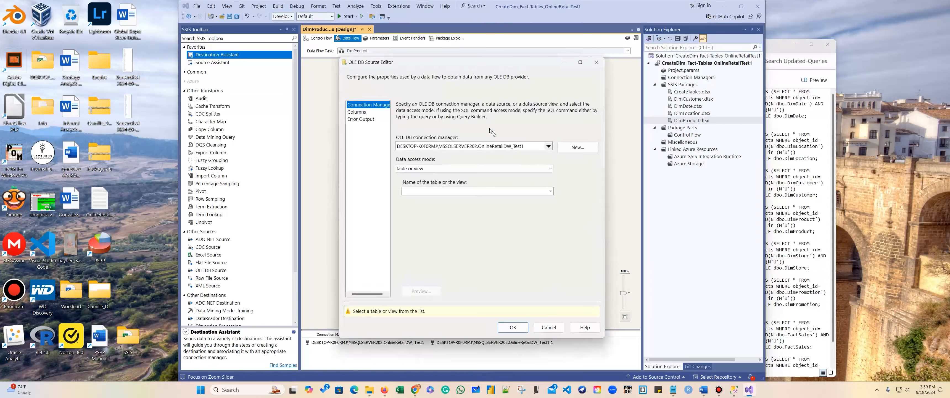
click(550, 191)
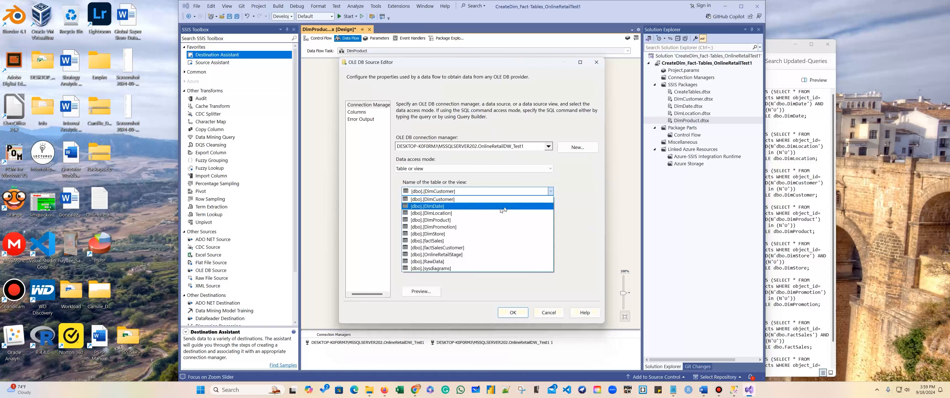
click(463, 254)
click(512, 312)
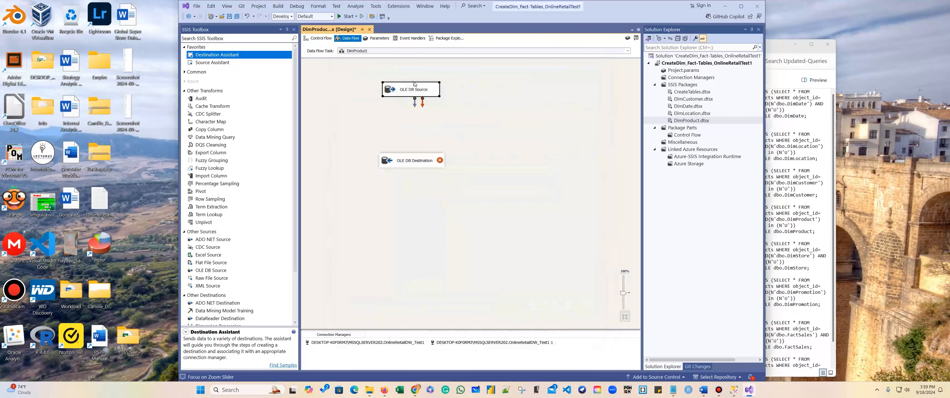
Connect the OLE DB Source to the OLE DB Destination and set the destination table to [dbo].[DimProduct]
drag(415, 106, 411, 160)
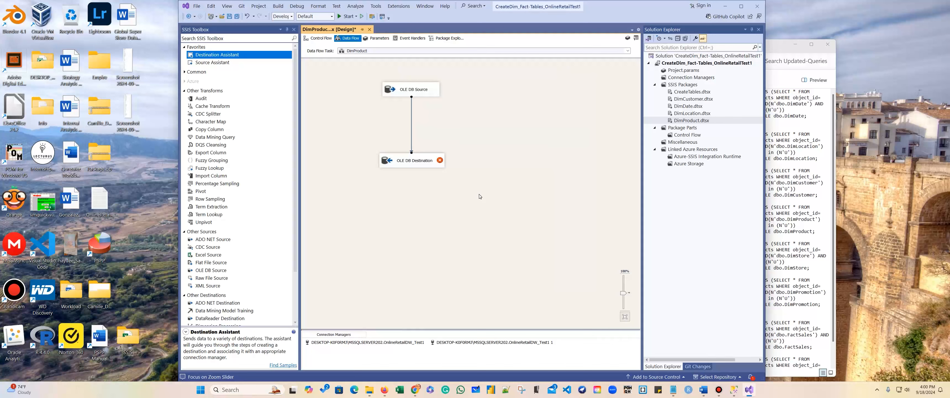
click(428, 161)
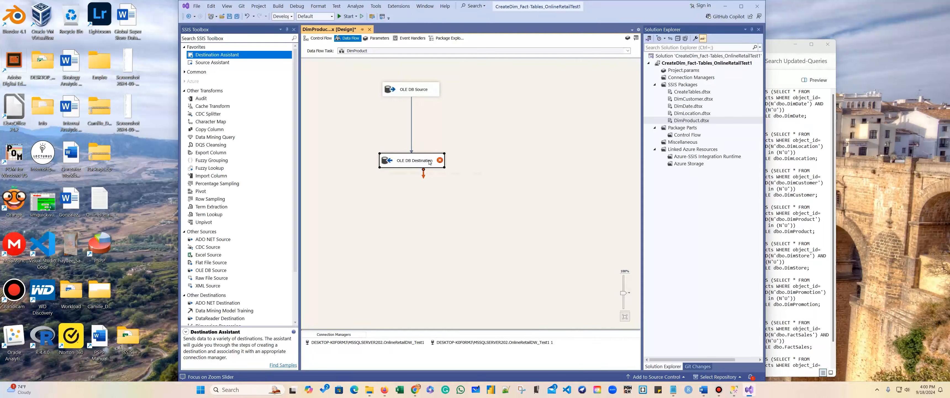
double_click(428, 161)
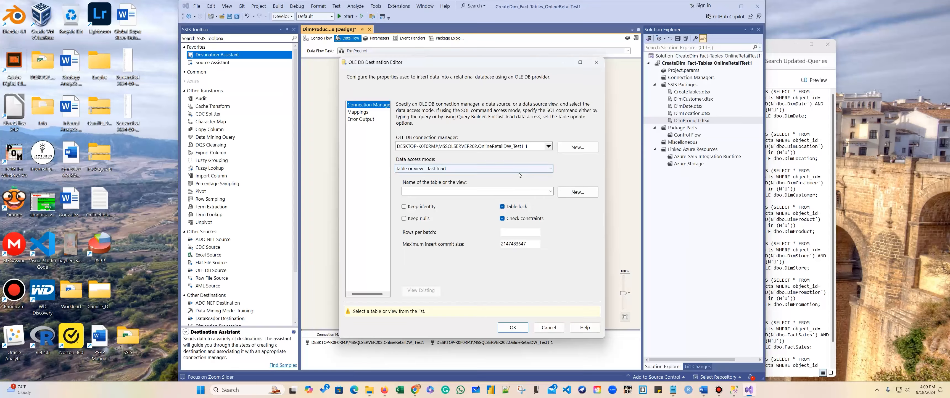
click(551, 191)
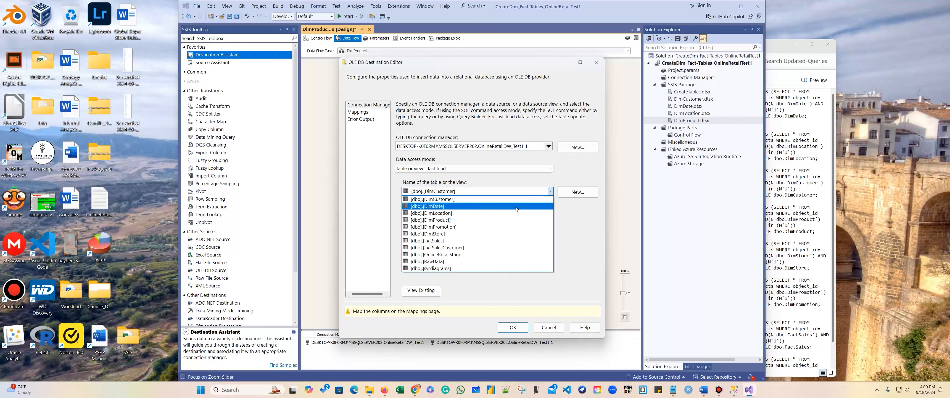
click(506, 219)
Change the input column mapped to the ProductKey destination column and accept the destination settings
click(357, 112)
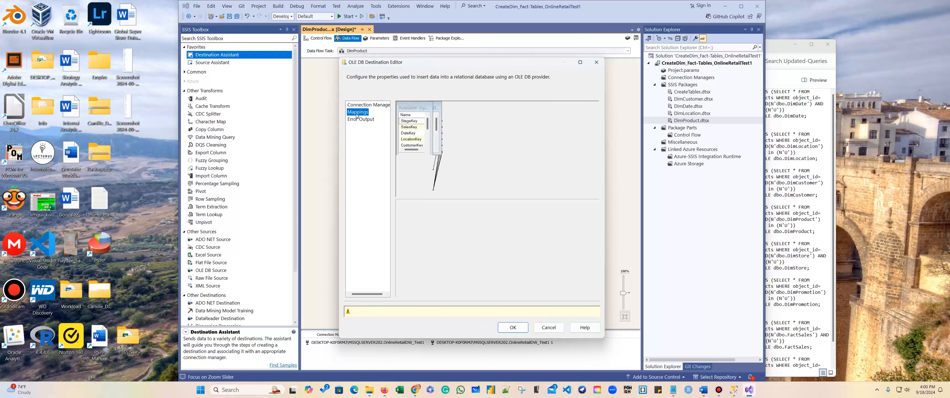
click(473, 211)
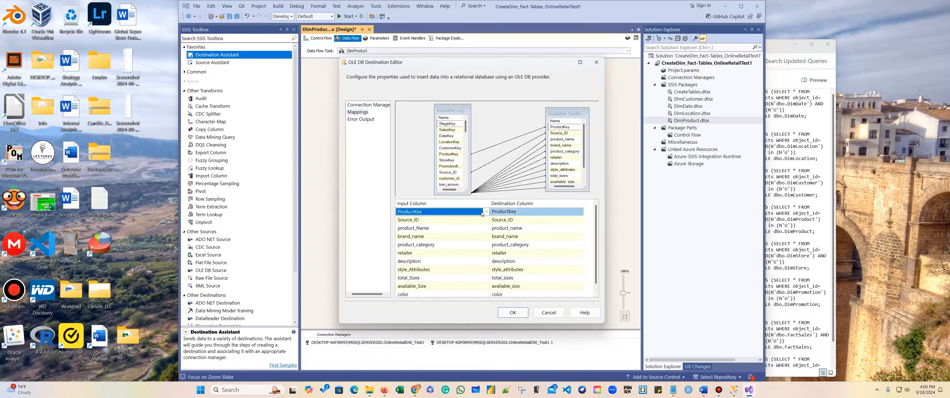
click(472, 211)
click(452, 220)
click(518, 315)
click(509, 228)
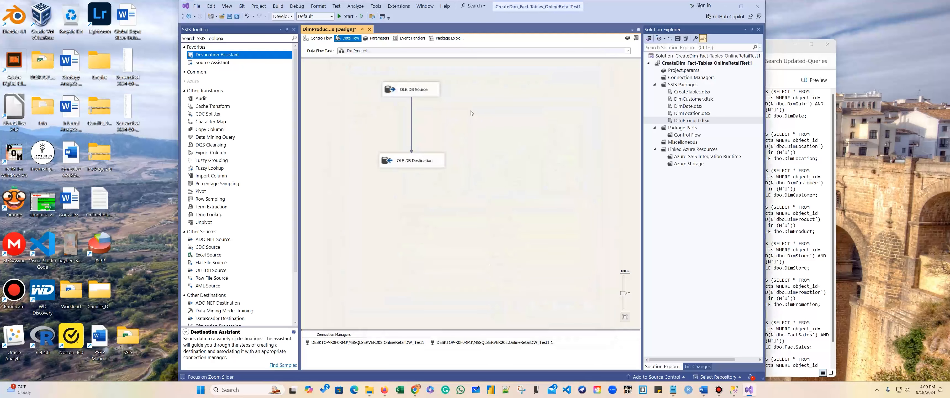
Execute the DimProduct data flow task, stop debugging and close the DimProduct package
right_click(471, 111)
click(515, 150)
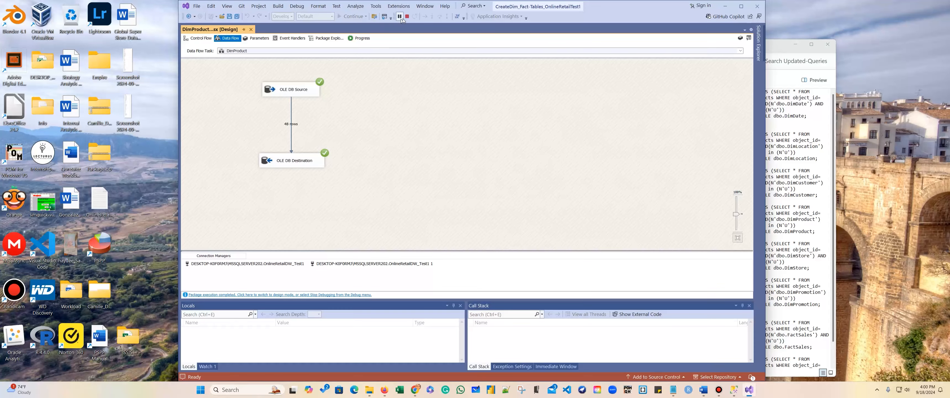
click(407, 16)
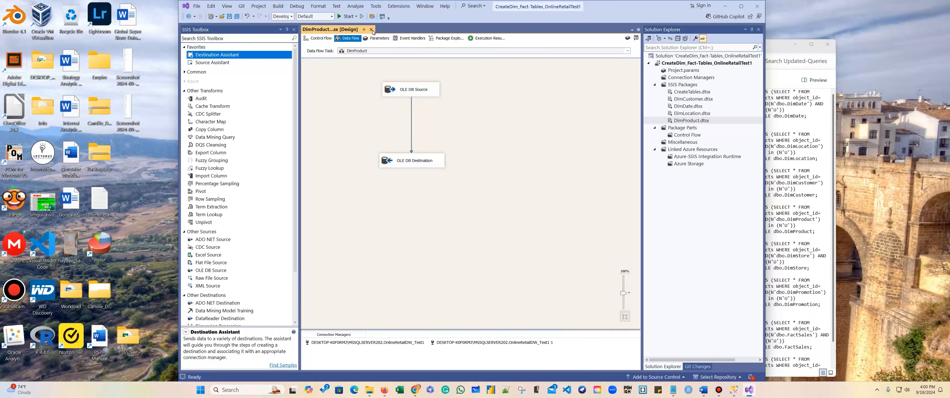
click(372, 29)
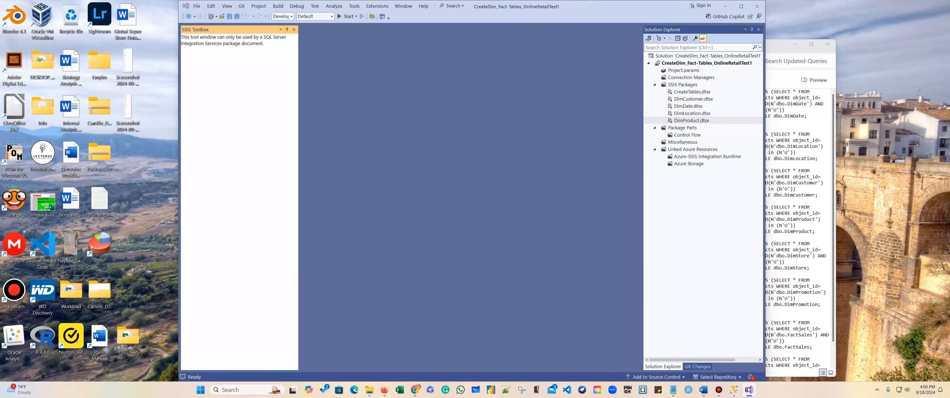
Check the OnlineRetailDW_Test1 table list in SQL Server Management Studio, and add a new SSIS package named DimPromotion.dtsx to the project
click(734, 390)
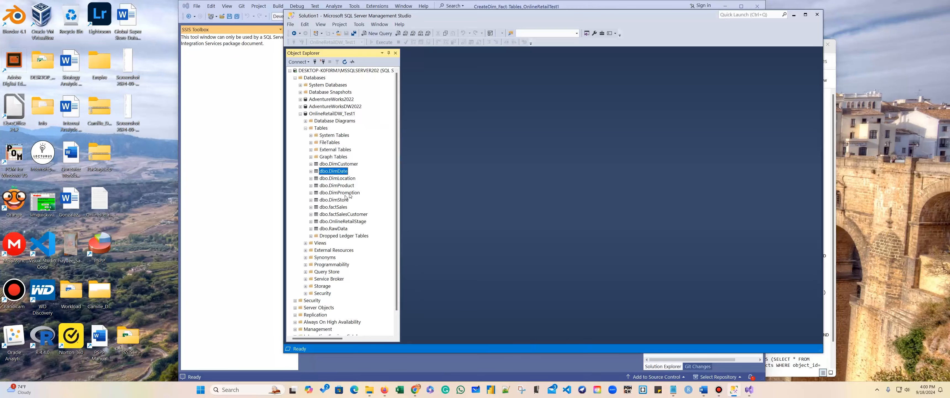
click(793, 14)
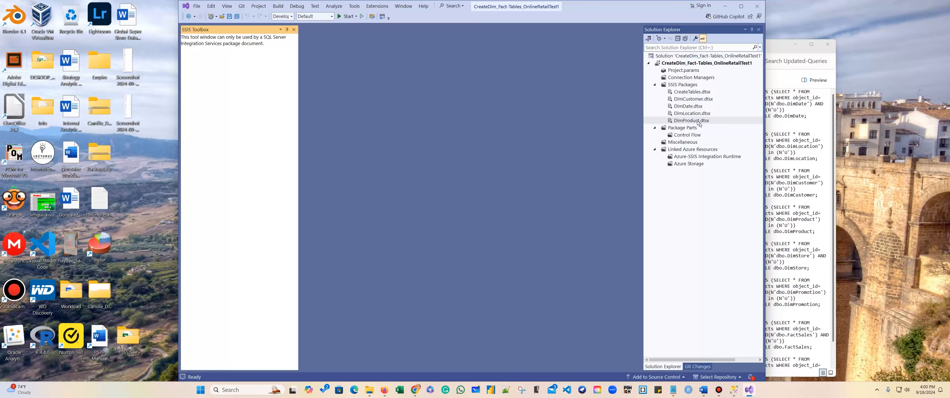
right_click(687, 84)
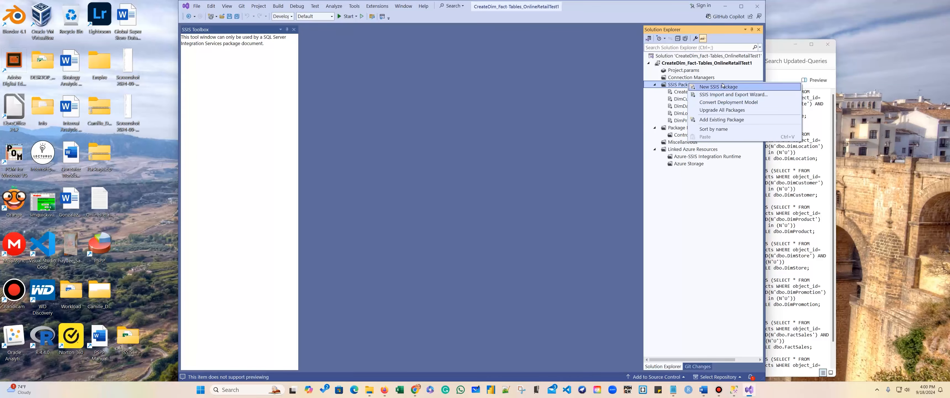
click(717, 96)
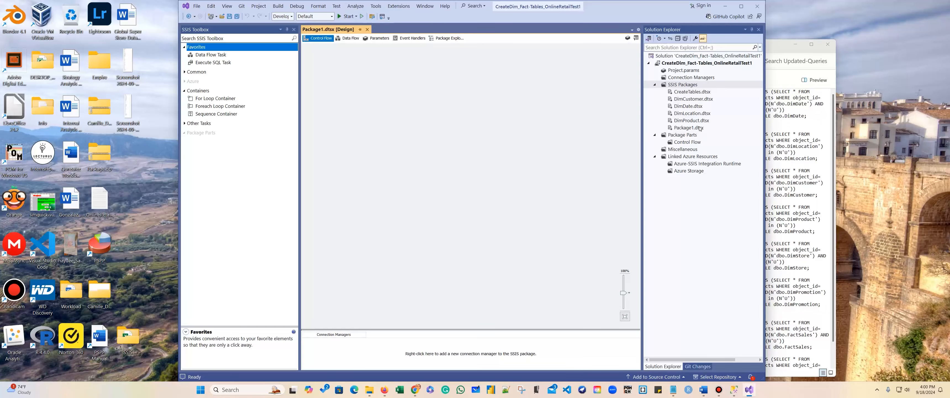
right_click(691, 128)
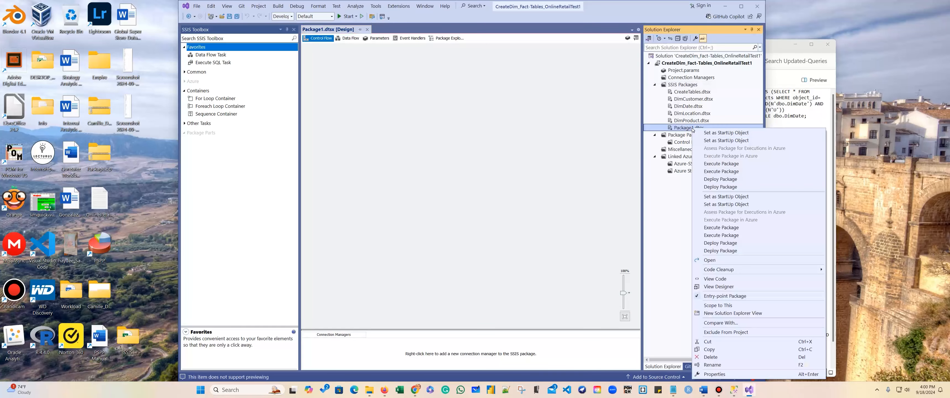
click(711, 364)
text(DimPromotion.dtsx)
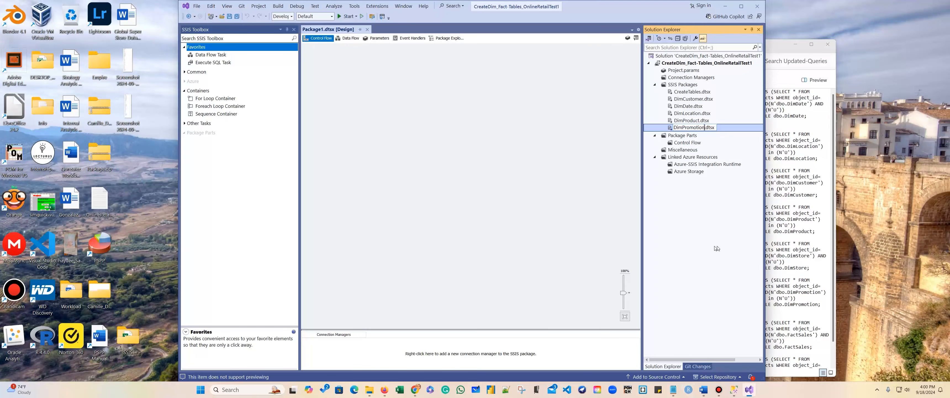
key(Return)
click(433, 226)
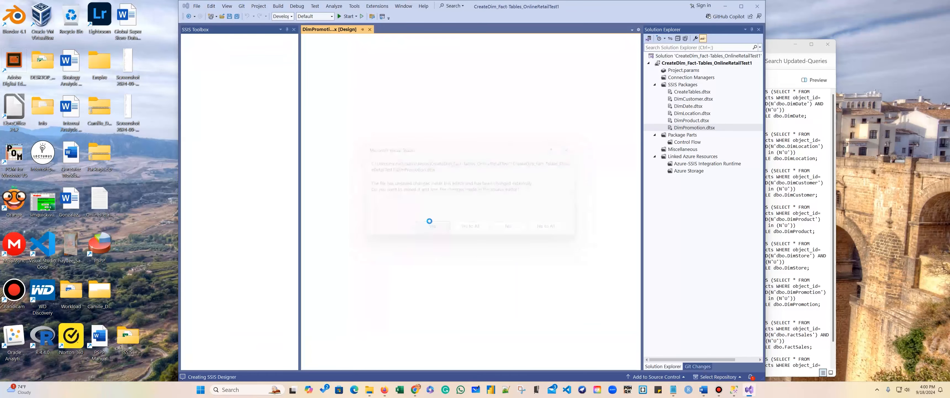
Add a Data Flow Task named DimPromotion to the control flow and open its data flow
drag(210, 54, 371, 94)
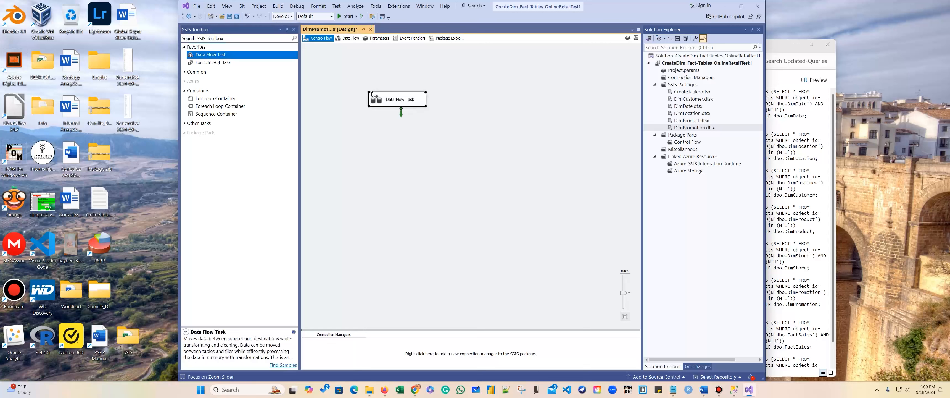
click(390, 102)
text(DimPromotion)
double_click(380, 102)
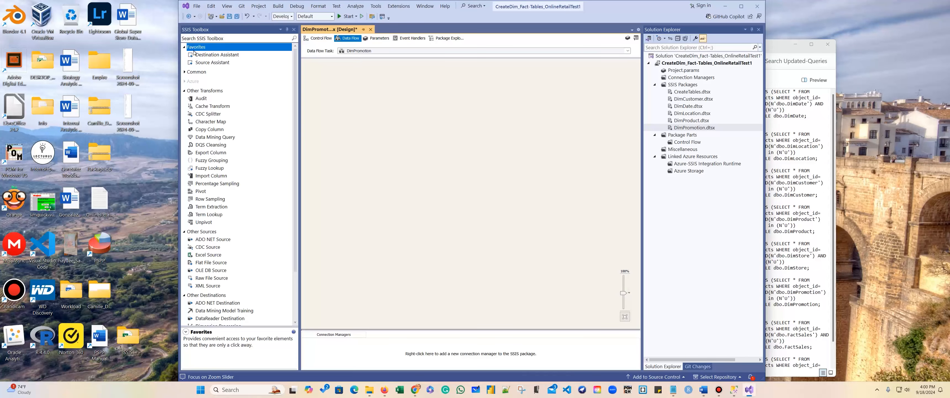
Start a SQL Server source in the DimPromotion data flow with a new connection using the SQL Server Native Client 11.0 provider
drag(202, 65, 368, 99)
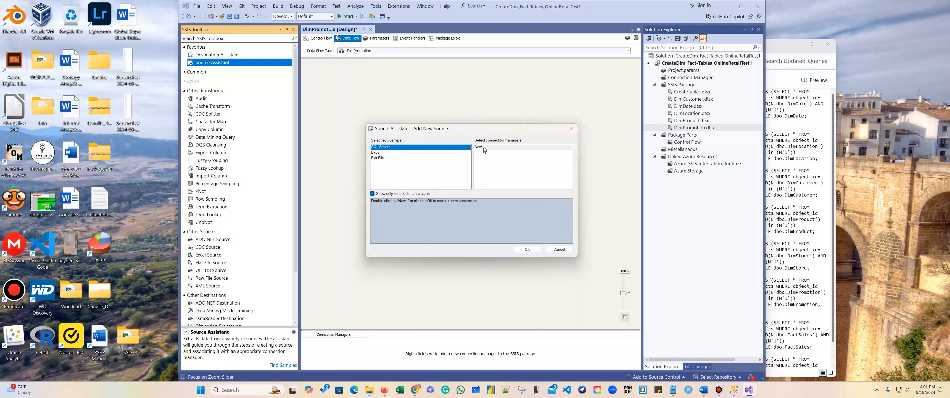
click(495, 159)
click(536, 250)
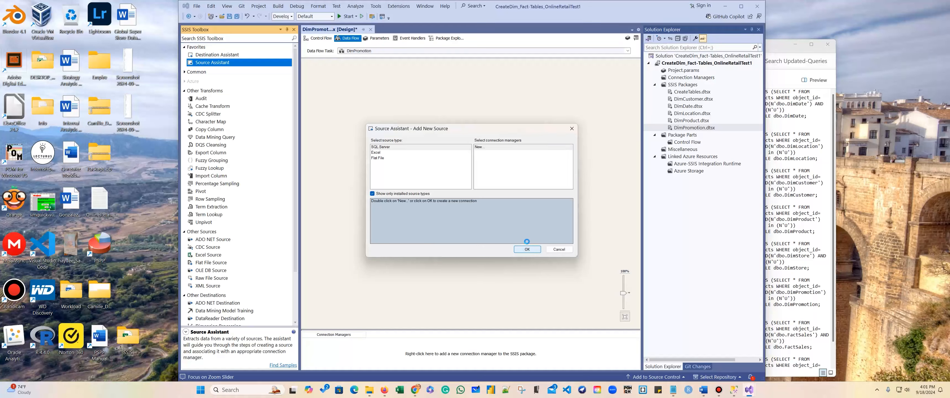
click(518, 116)
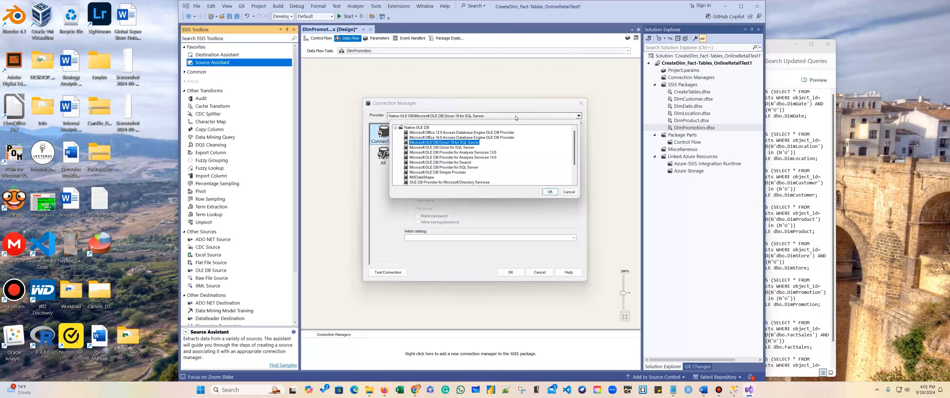
scroll(449, 176, down, 2)
click(443, 182)
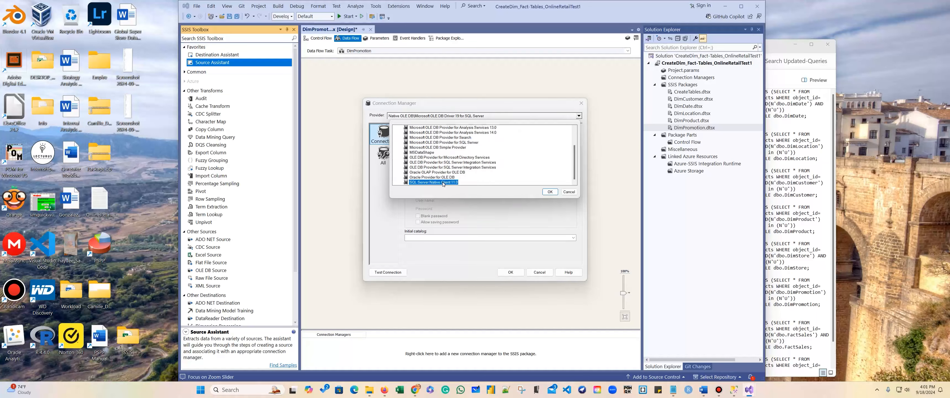
click(550, 191)
Point the DimPromotion source connection to server DESKTOP-K0F0RMJ\MSSQLSERVER202 and database OnlineRetailDW_Test1
text(DESKTOP-K0F0RMJ\MSSQLSERVER202)
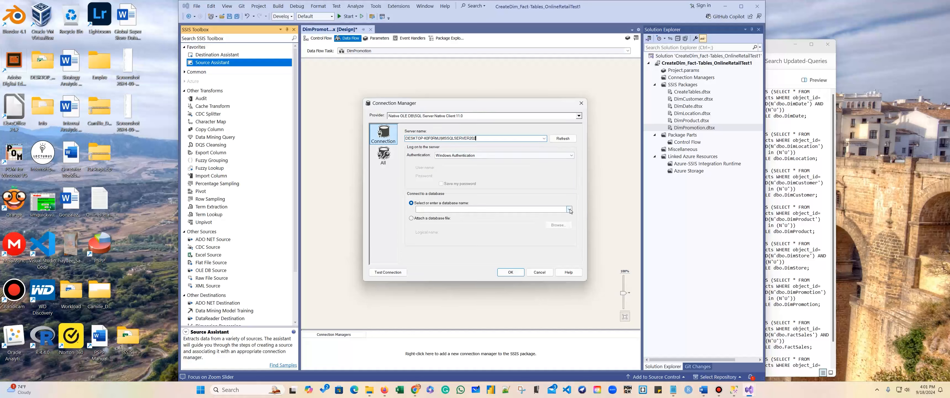
click(569, 209)
click(480, 239)
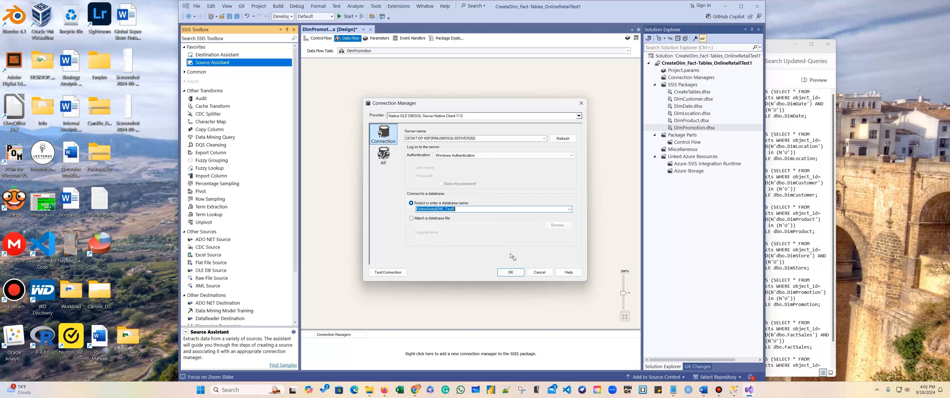
click(510, 271)
Start a SQL Server destination in the DimPromotion data flow with a new connection using the SQL Server Native Client 11.0 provider
drag(217, 55, 393, 158)
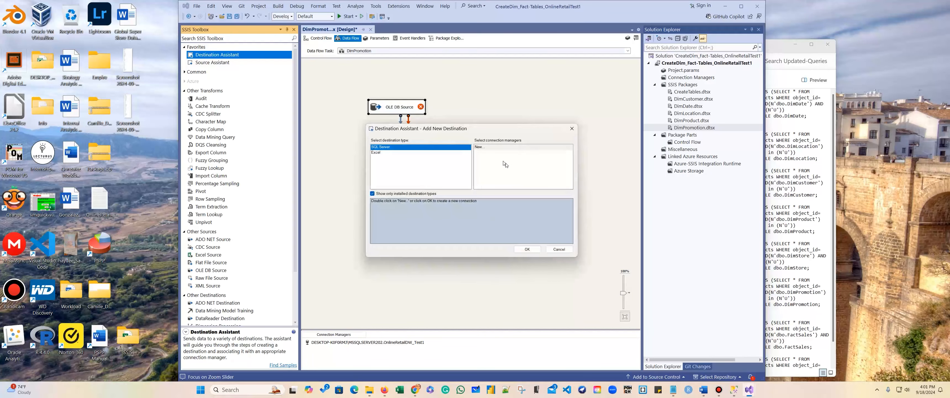
click(527, 248)
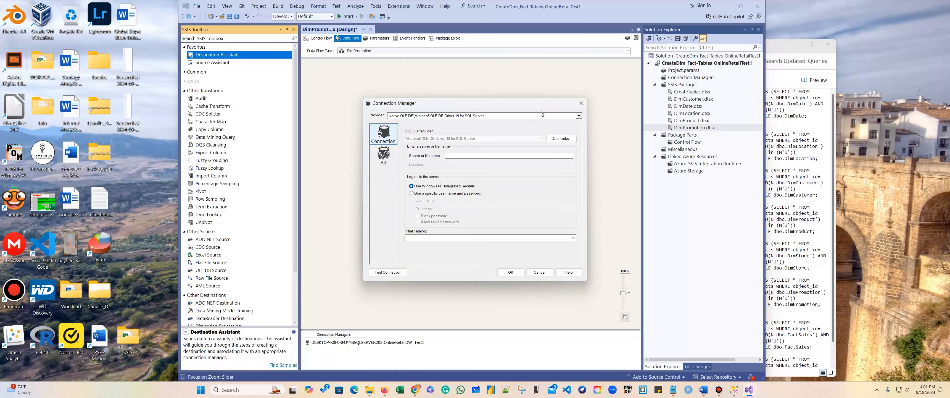
click(541, 114)
click(453, 182)
click(550, 191)
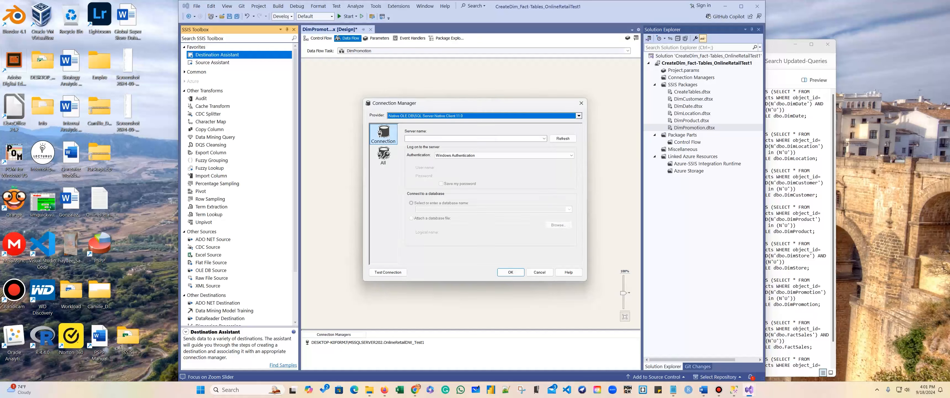
Point the DimPromotion destination connection to server DESKTOP-K0F0RMJ\MSSQLSERVER202 and database OnlineRetailDW_Test1
click(472, 138)
text(DESKTOP-K0F0RMJ\MSSQLSERVER202)
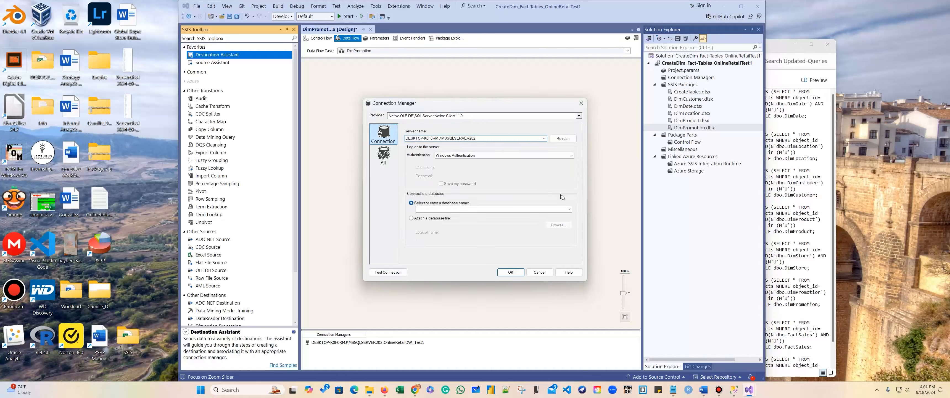
click(569, 209)
click(516, 231)
click(510, 272)
Set the OLE DB Source of the DimPromotion data flow to read from the OnlineRetailStage table and review its columns
double_click(397, 114)
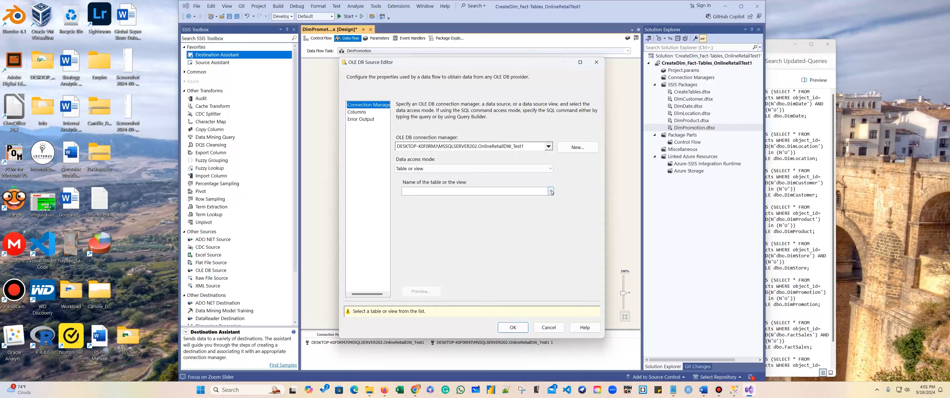
click(550, 190)
click(479, 254)
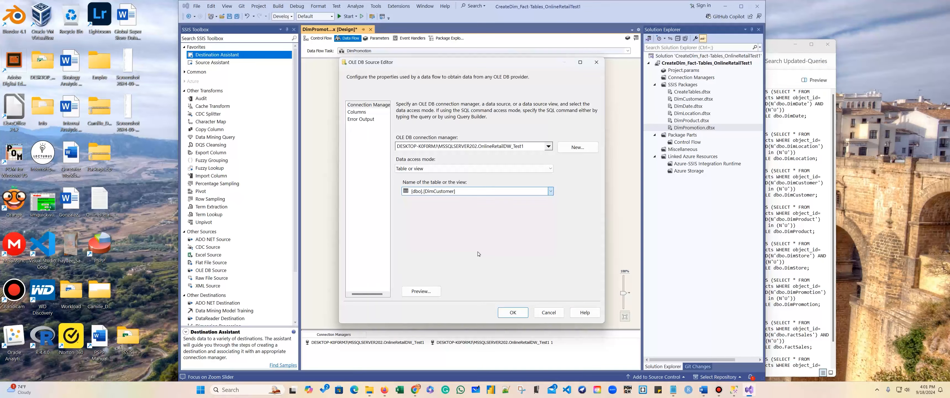
click(511, 310)
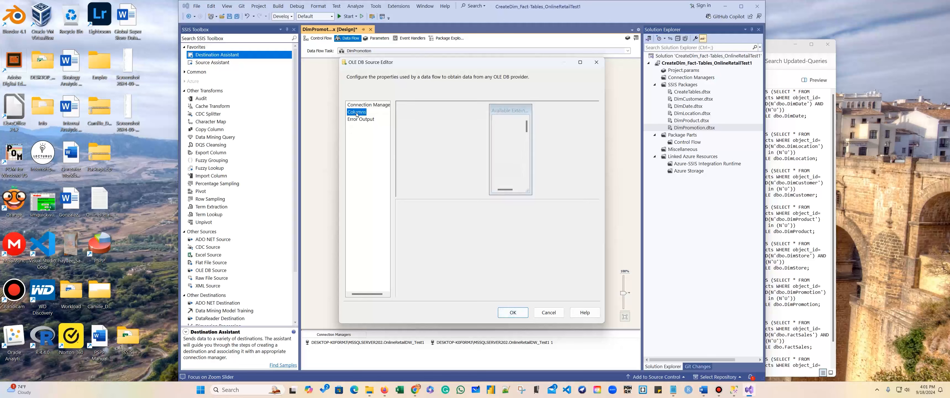
click(513, 312)
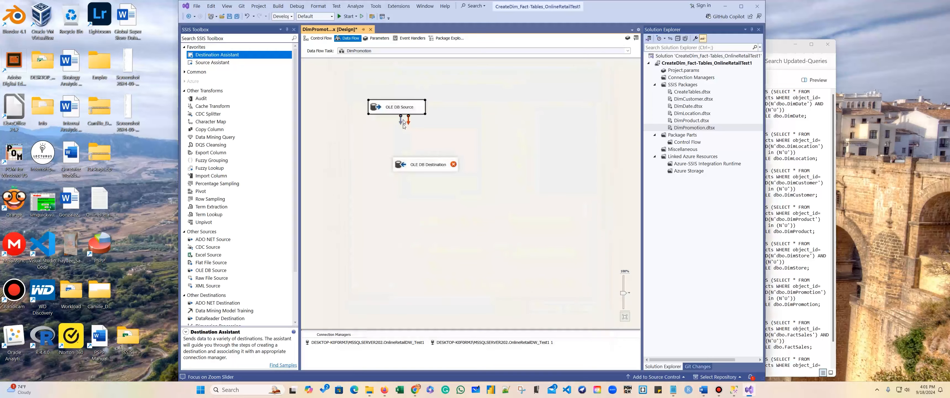
Connect the OLE DB Source to the OLE DB Destination and set the destination table to [dbo].[DimPromotion]
drag(401, 124, 415, 164)
double_click(424, 165)
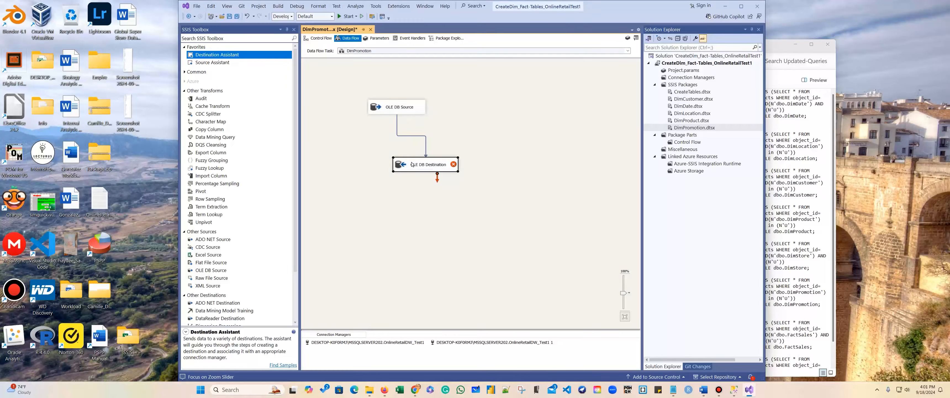
click(550, 191)
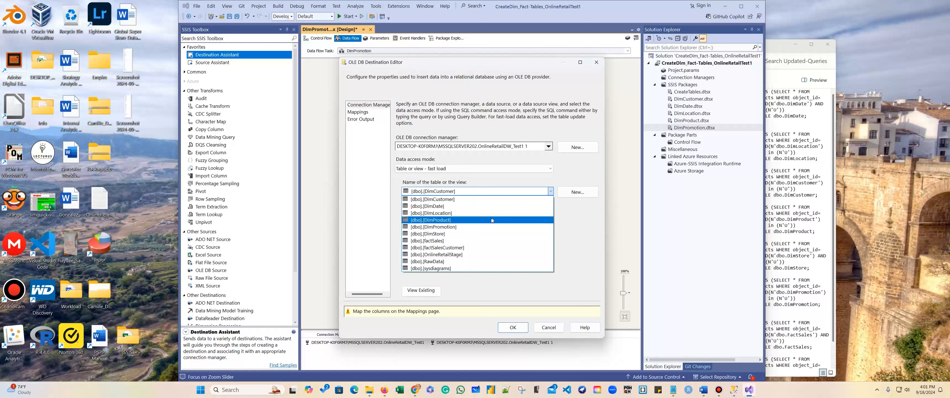
click(484, 226)
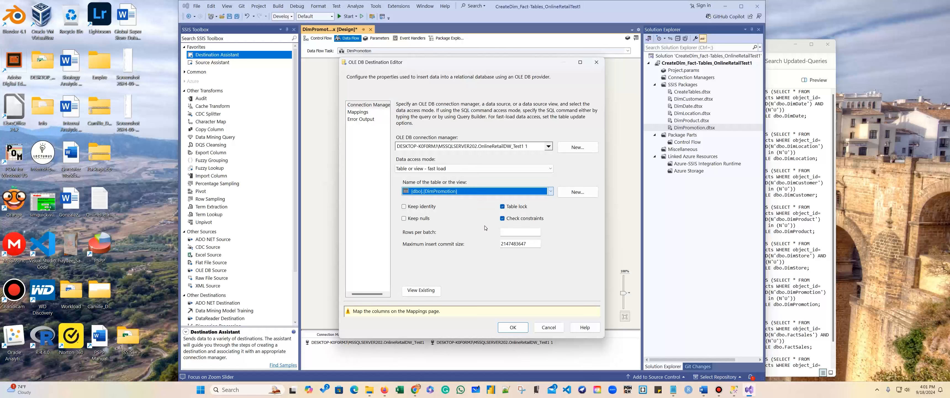
Set the input for the PromotionKey destination column to <ignore> in the destination's column mappings
click(359, 112)
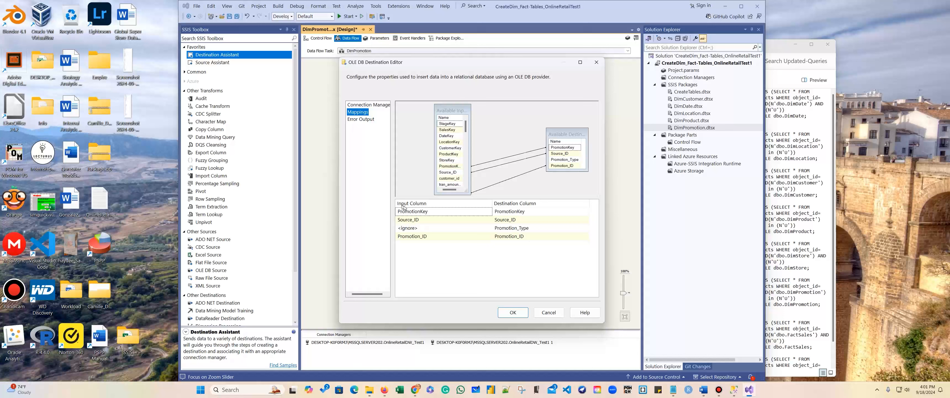
click(479, 212)
click(489, 211)
scroll(461, 226, up, 3)
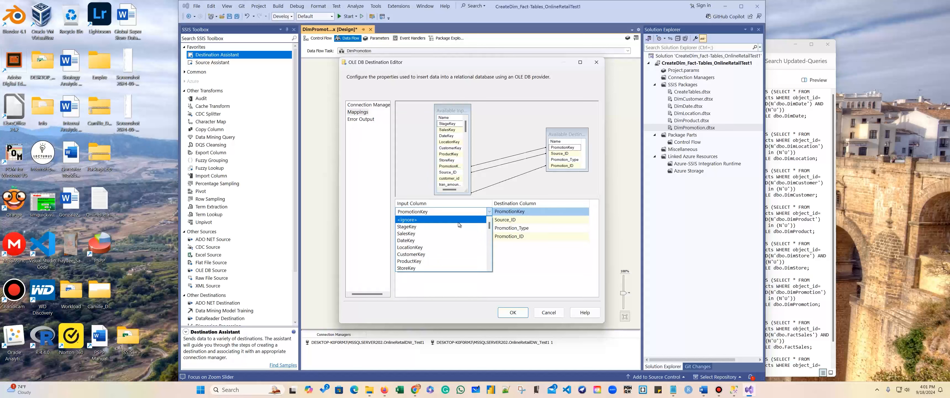
click(449, 220)
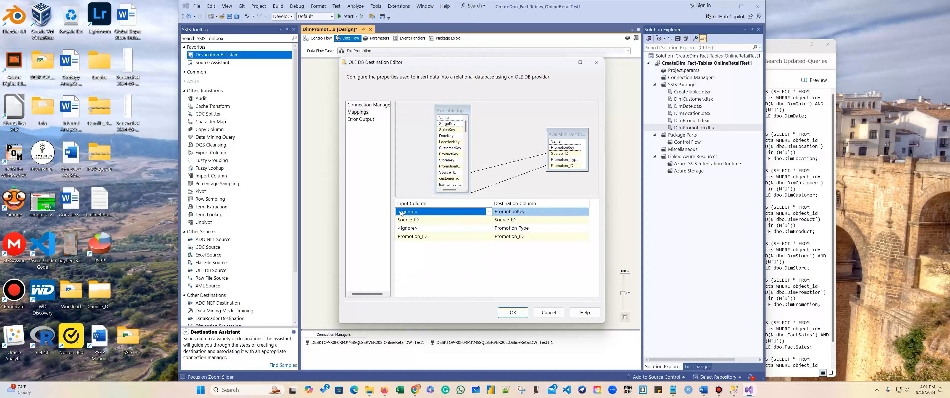
Map the PromotionType input column to the Promotion_Type destination column and accept the destination settings
click(489, 228)
click(489, 228)
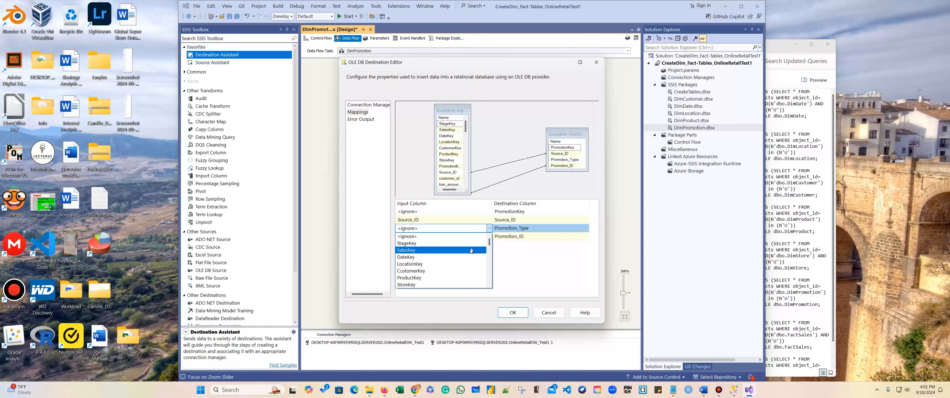
scroll(469, 251, down, 2)
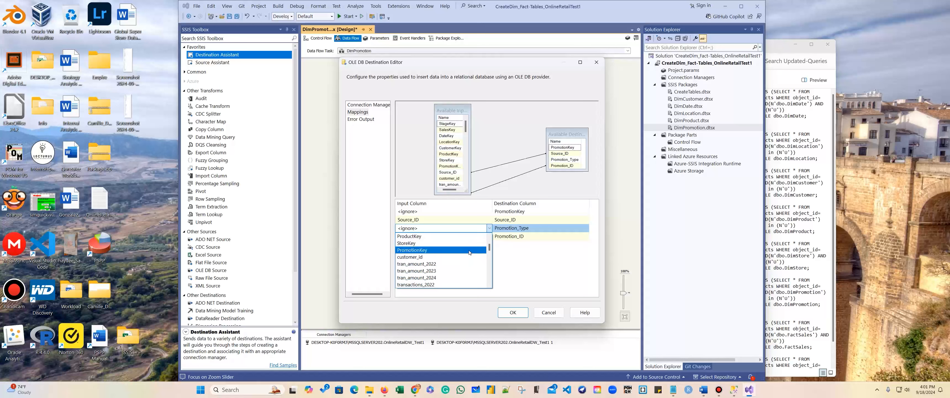
scroll(469, 251, down, 4)
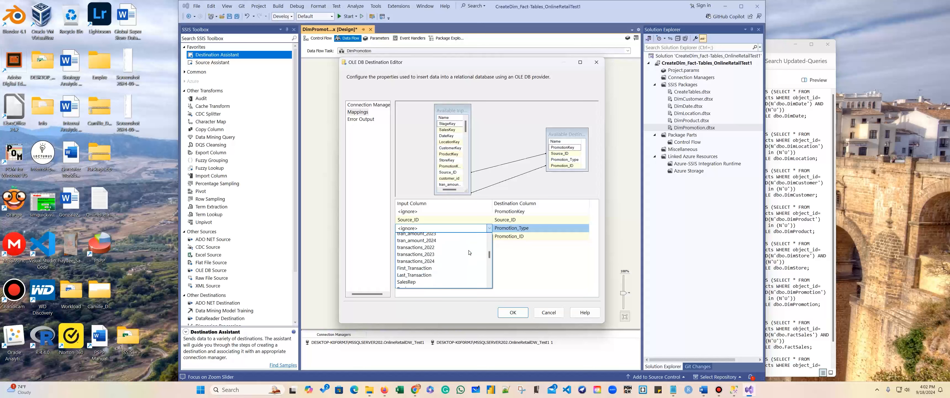
scroll(469, 251, up, 4)
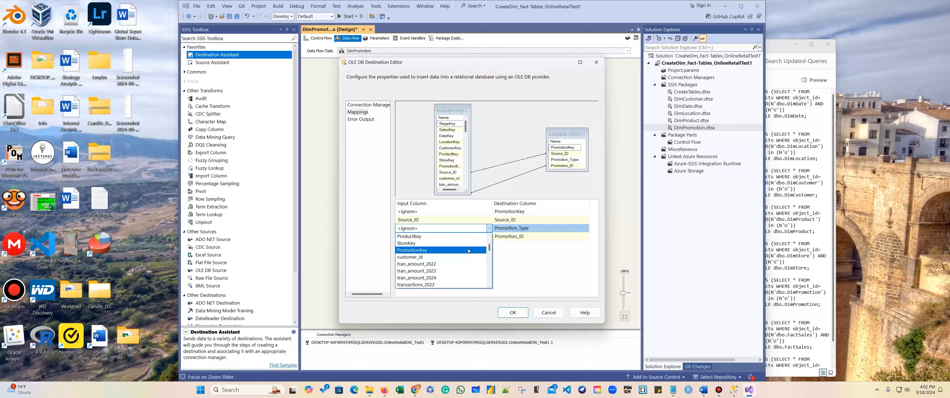
scroll(468, 250, up, 2)
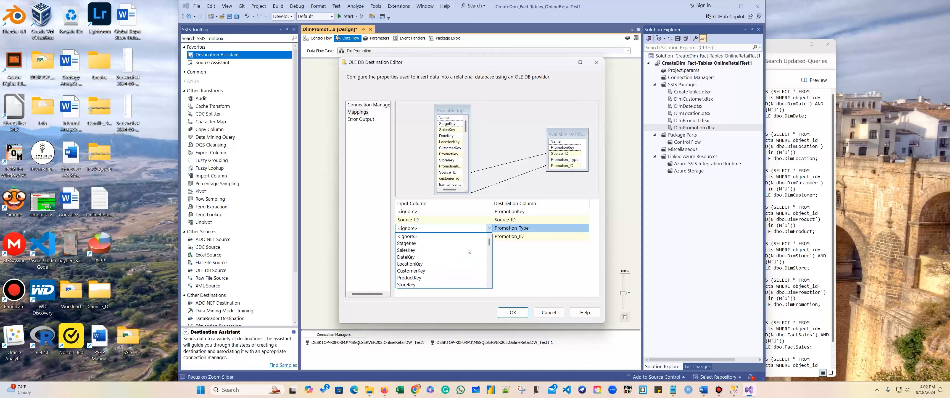
scroll(468, 251, down, 5)
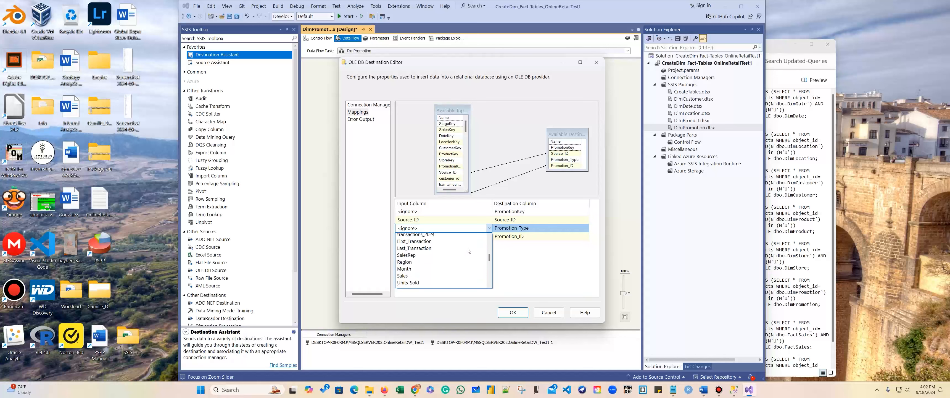
scroll(468, 251, down, 3)
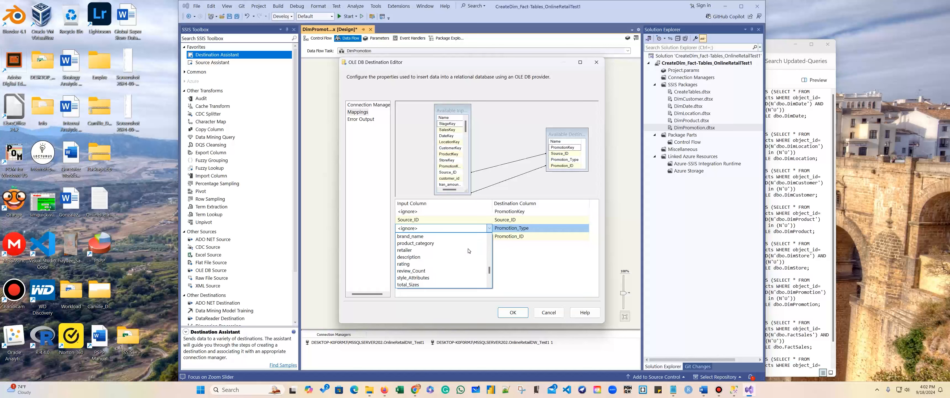
scroll(468, 251, down, 5)
scroll(468, 250, down, 1)
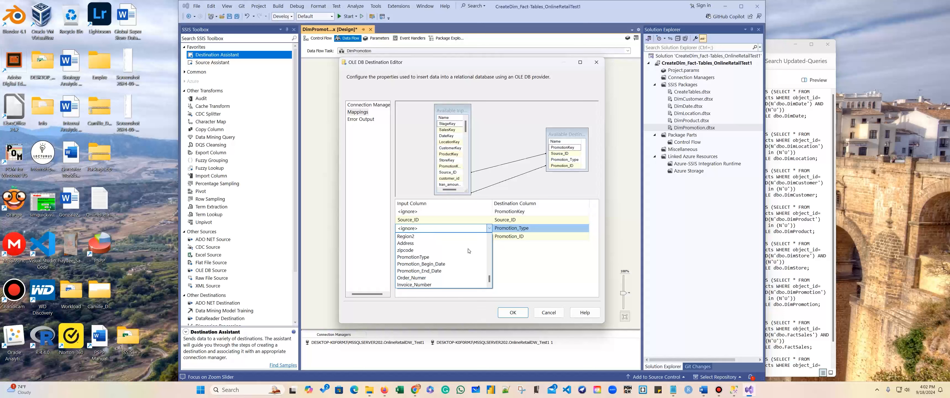
click(425, 258)
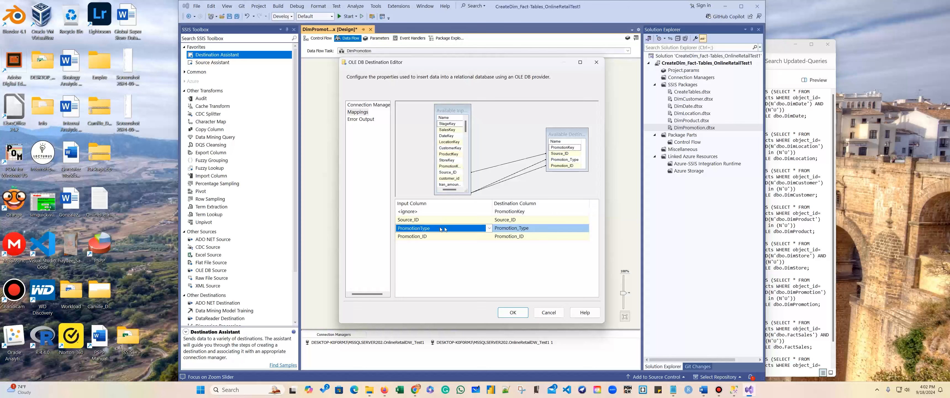
click(513, 313)
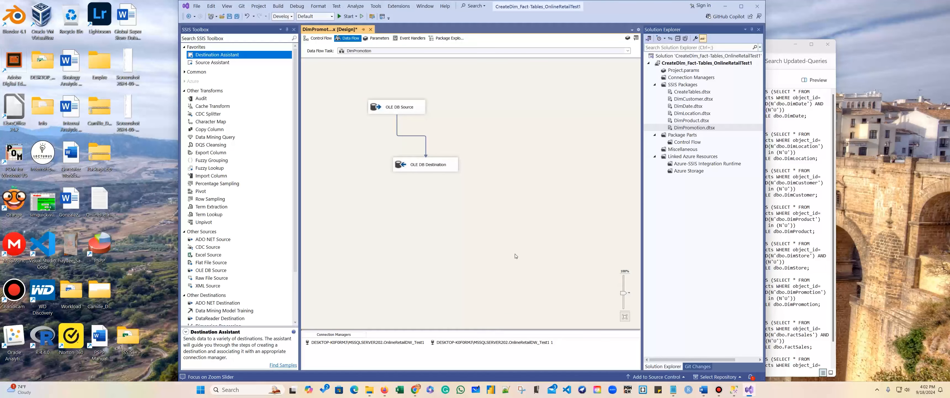
Execute the DimPromotion data flow task and end the debugging session once it completes
right_click(479, 121)
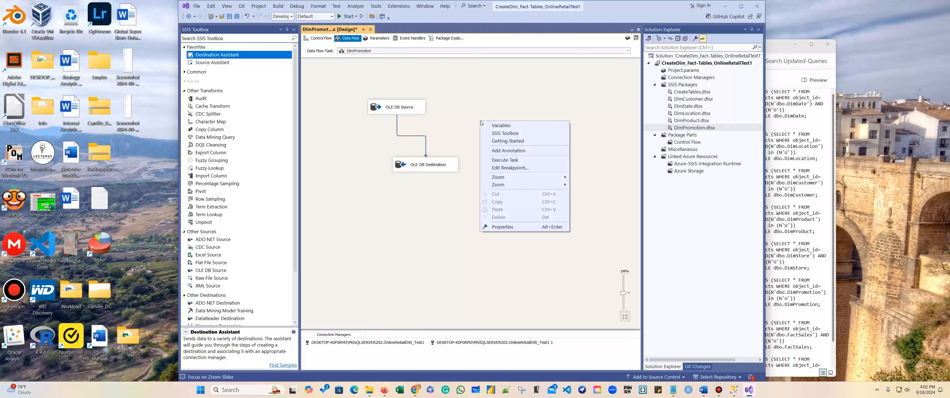
click(511, 167)
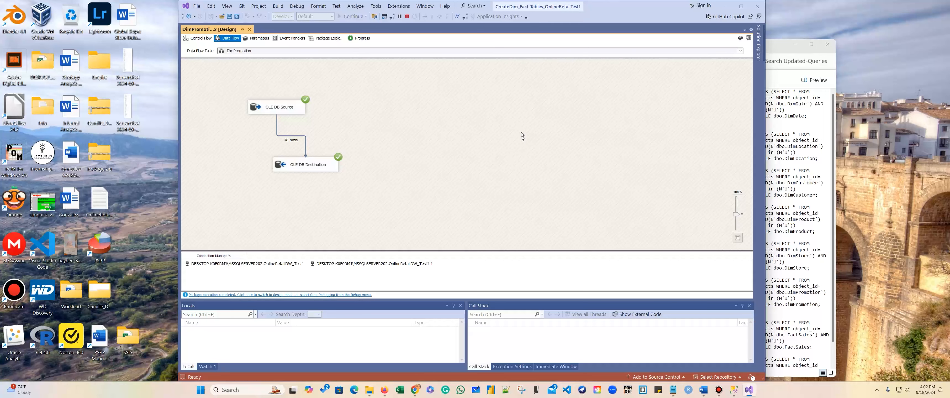
click(407, 16)
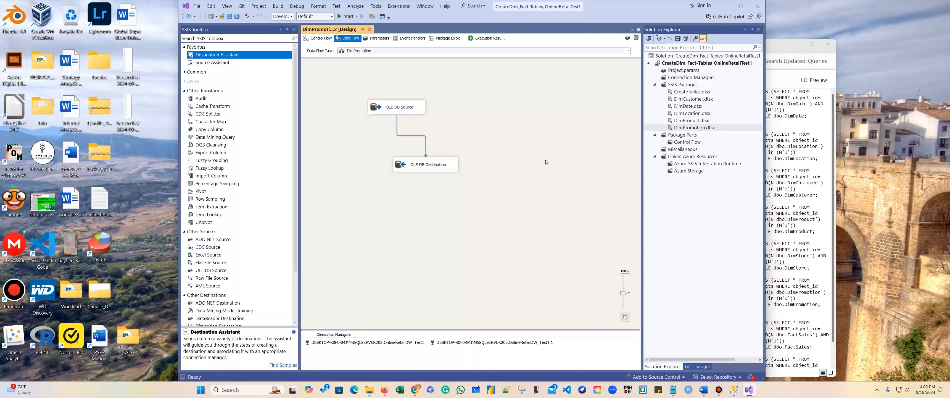
Check the table list of OnlineRetailDW_Test1 in SQL Server Management Studio, then return to Visual Studio
click(740, 390)
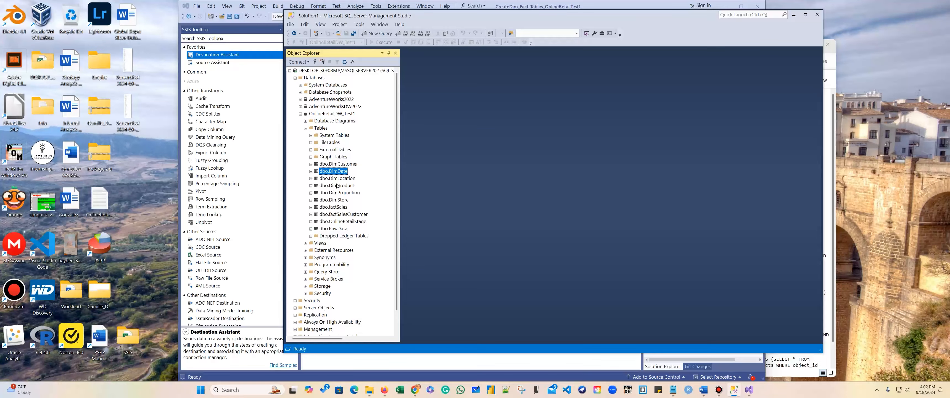
click(793, 16)
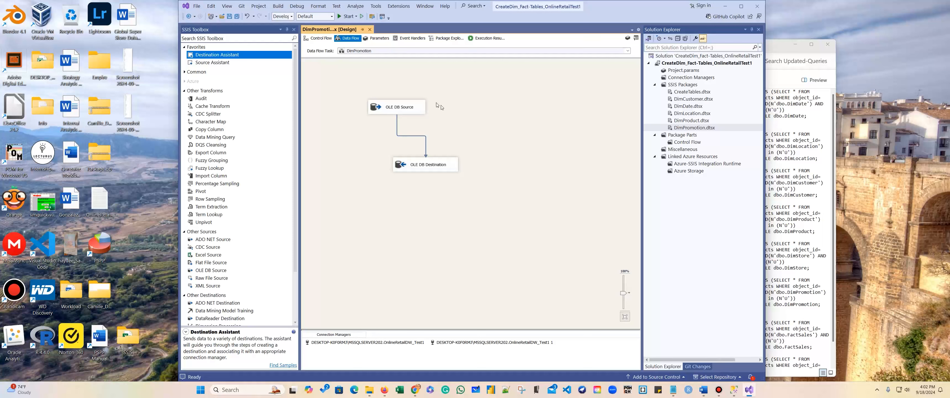
Close the DimPromotion package and add a new SSIS package to the project
click(370, 30)
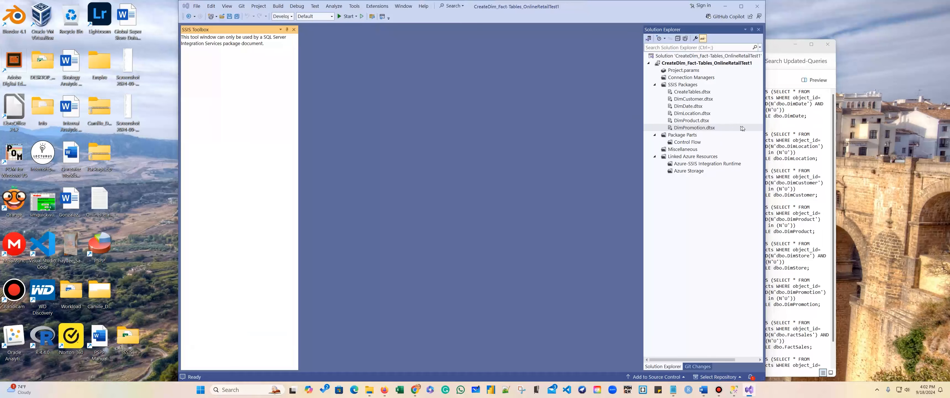
click(688, 84)
right_click(688, 85)
click(723, 95)
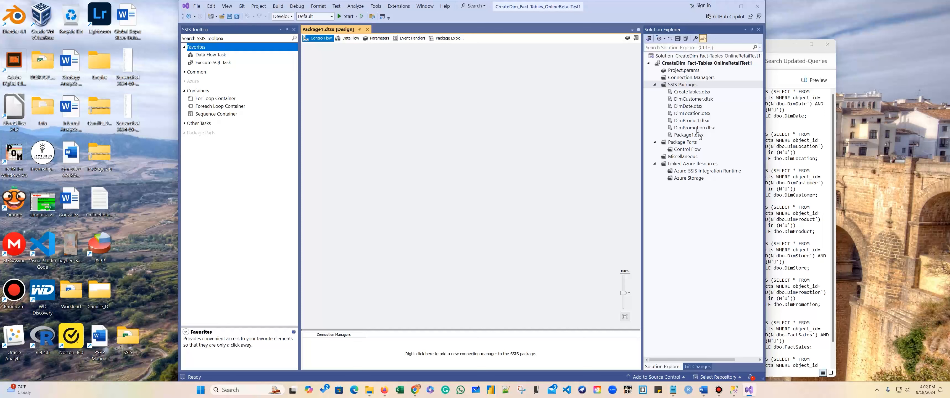
Rename the new package DimStore.dtsx and accept reloading it in the editor
click(689, 135)
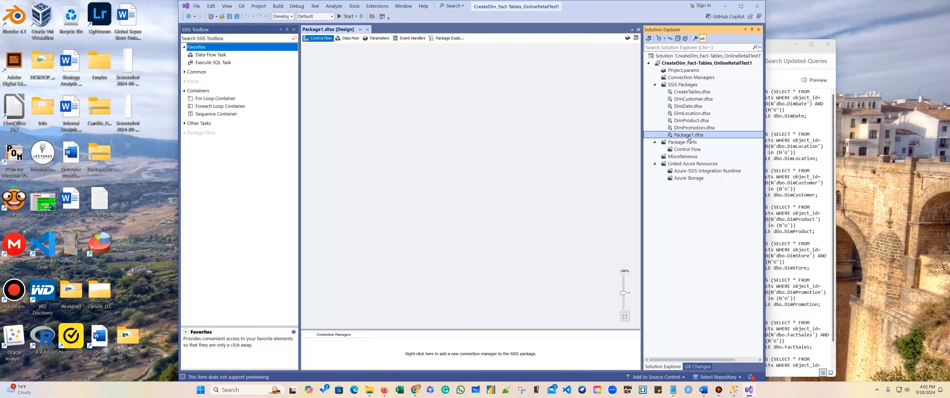
right_click(689, 136)
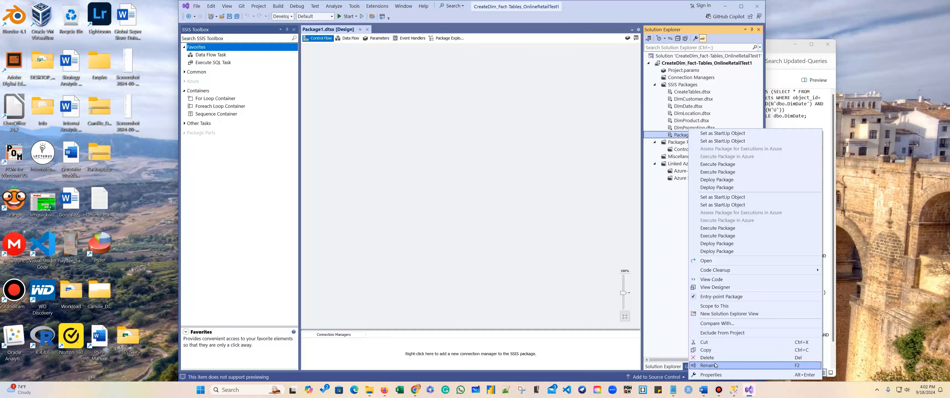
click(714, 352)
text(DimSt)
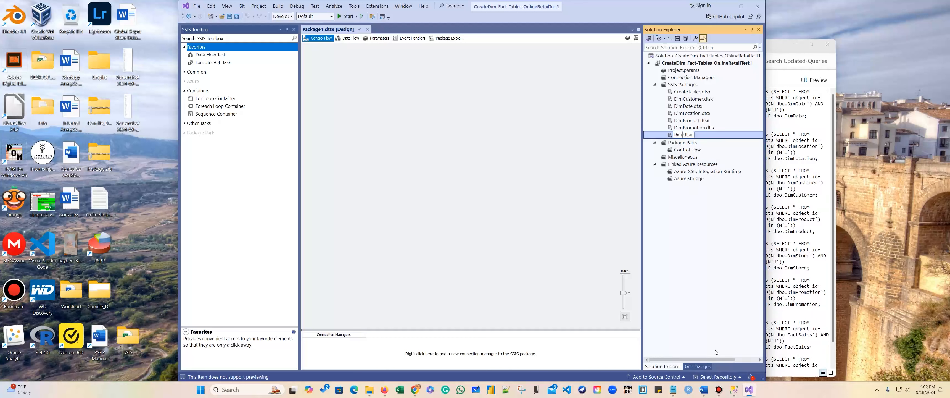
text(ore)
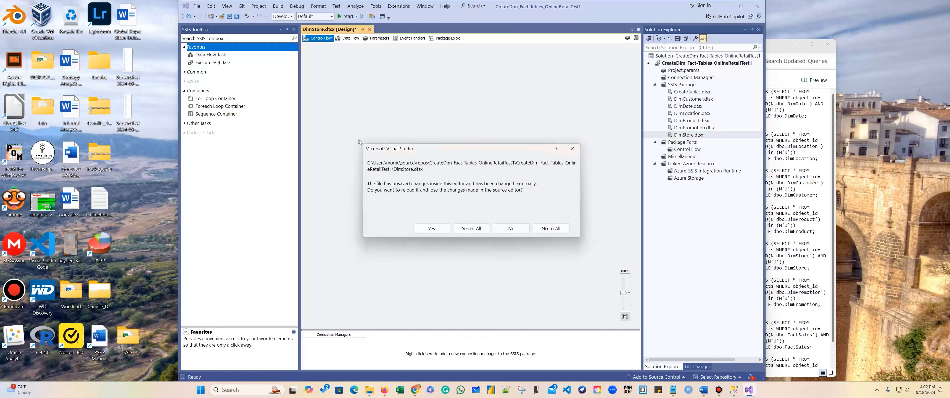
click(432, 229)
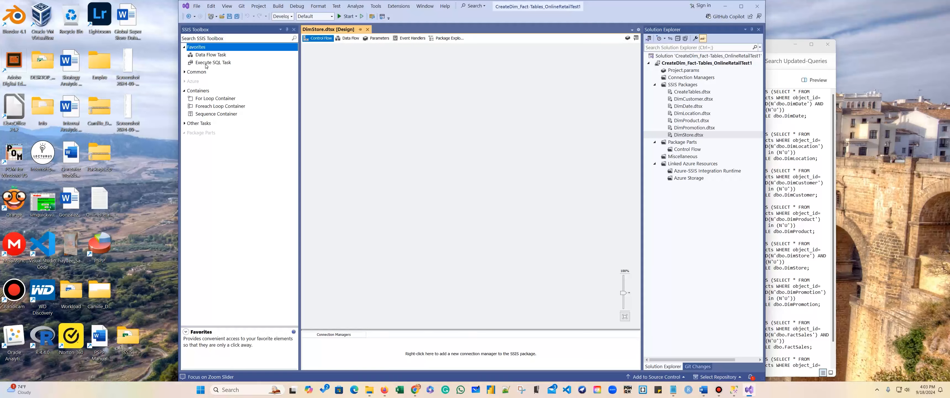
Add a Data Flow Task named DimStore to the control flow and open its data flow
drag(206, 55, 420, 106)
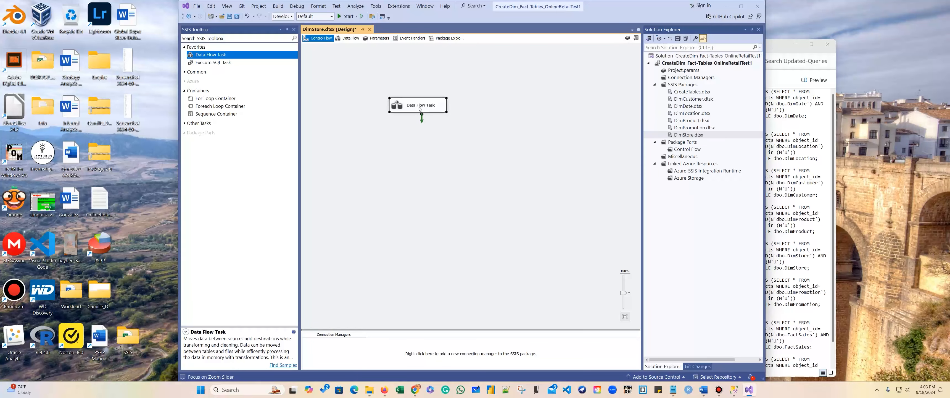
text(DimSt)
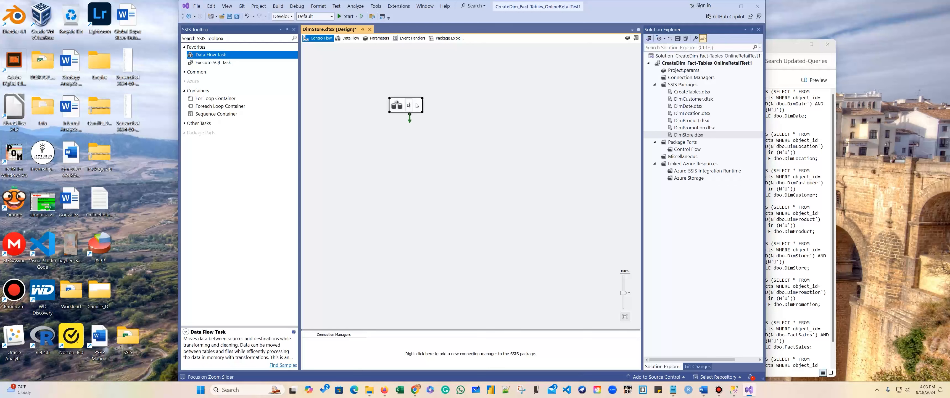
text(ore)
double_click(431, 106)
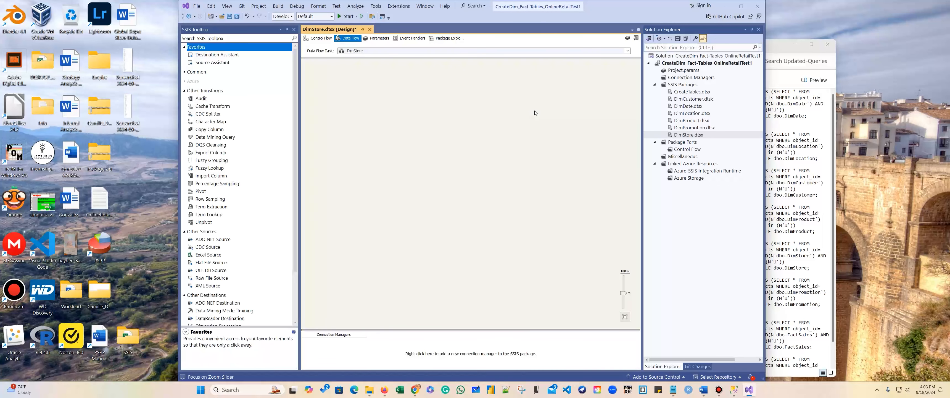
Start a new SQL Server source with a new connection that uses the SQL Server Native Client 11.0 provider
drag(227, 62, 384, 95)
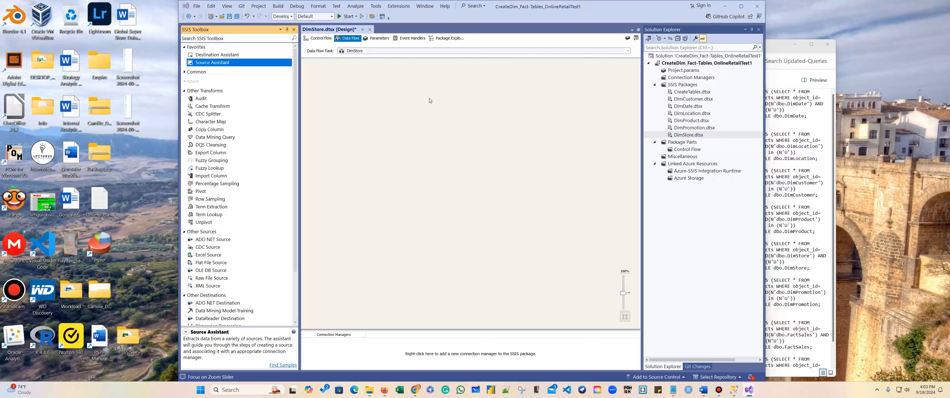
click(482, 148)
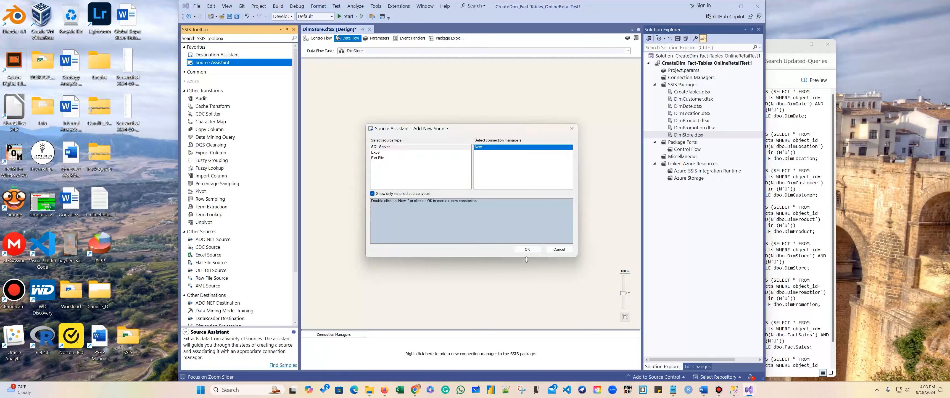
click(523, 250)
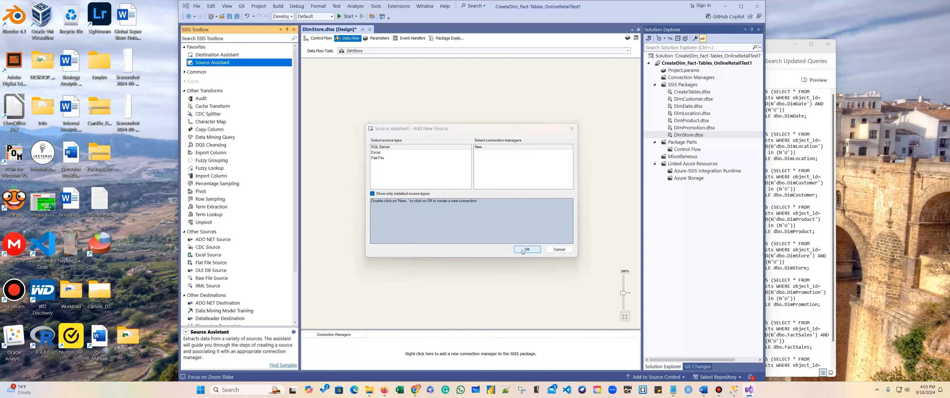
click(558, 116)
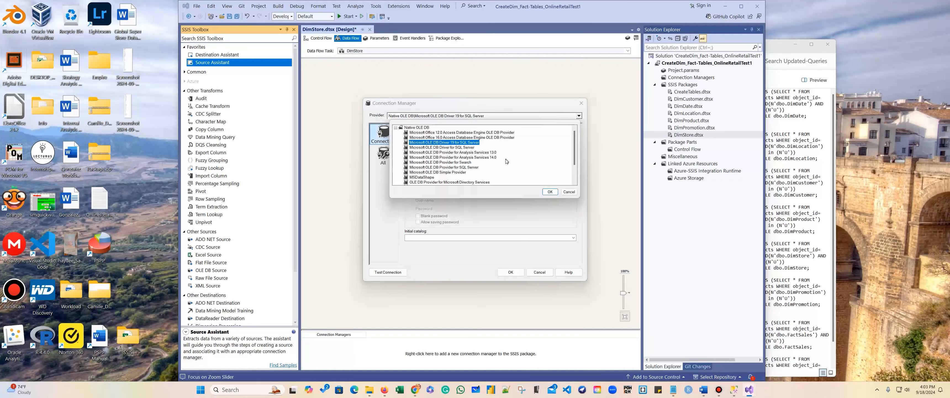
scroll(509, 159, down, 2)
click(442, 182)
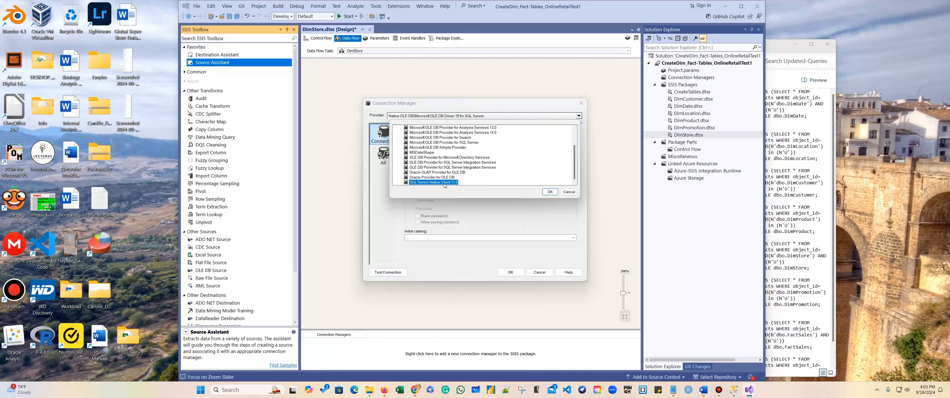
click(550, 191)
Connect the source to server DESKTOP-K0F0RMJ\MSSQLSERVER202 and database OnlineRetailDW_Test1
text(DESKTOP-K0F0RMJ\MSSQLSERVER202)
click(569, 209)
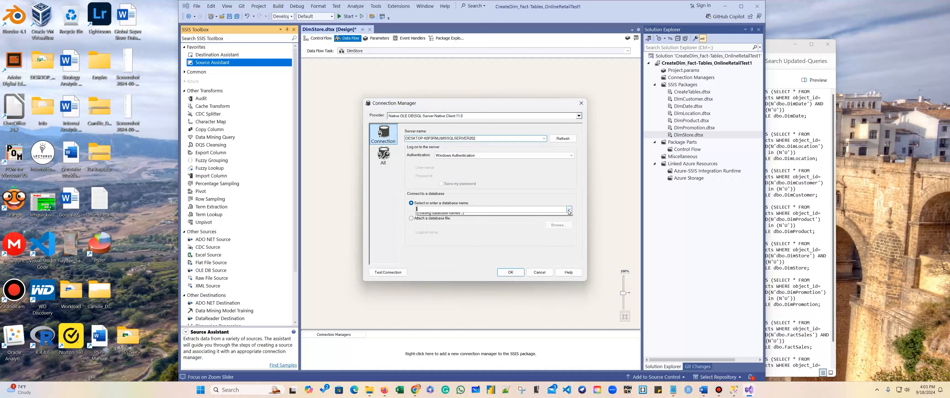
click(484, 241)
click(510, 272)
Start a new SQL Server destination below the source, with a new connection using the SQL Server Native Client 11.0 provider
drag(216, 56, 380, 166)
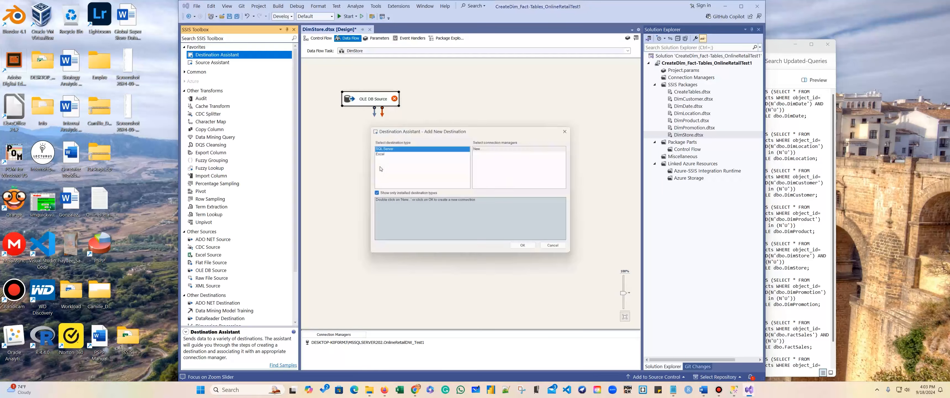
click(511, 148)
click(528, 249)
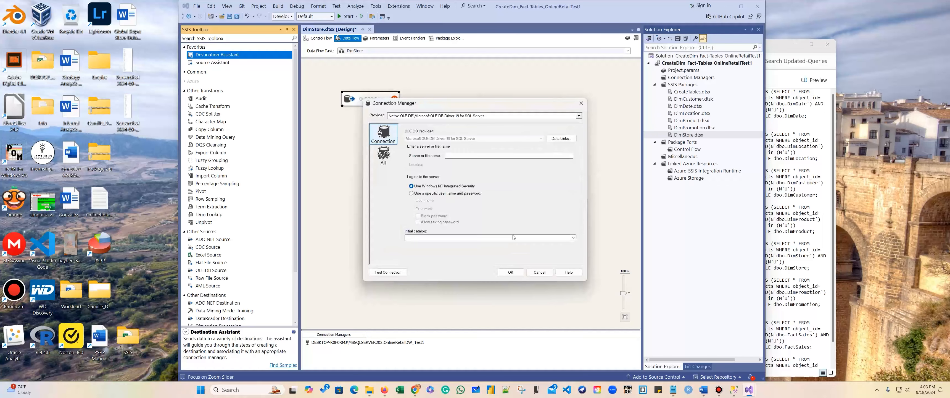
click(523, 117)
click(455, 183)
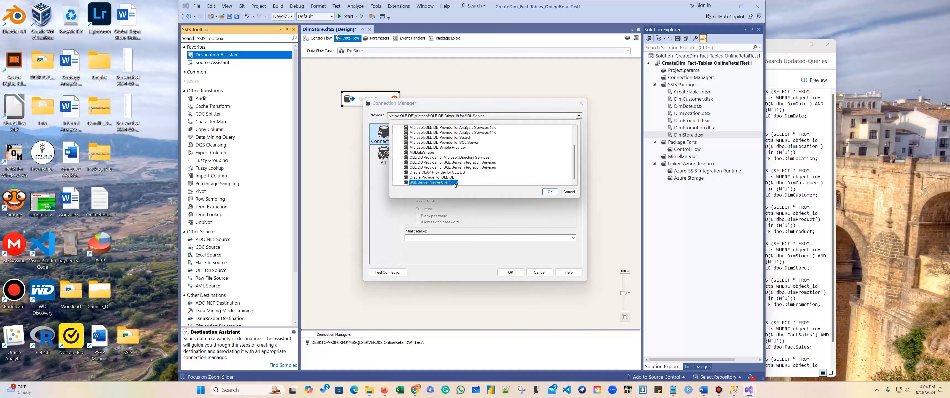
click(552, 193)
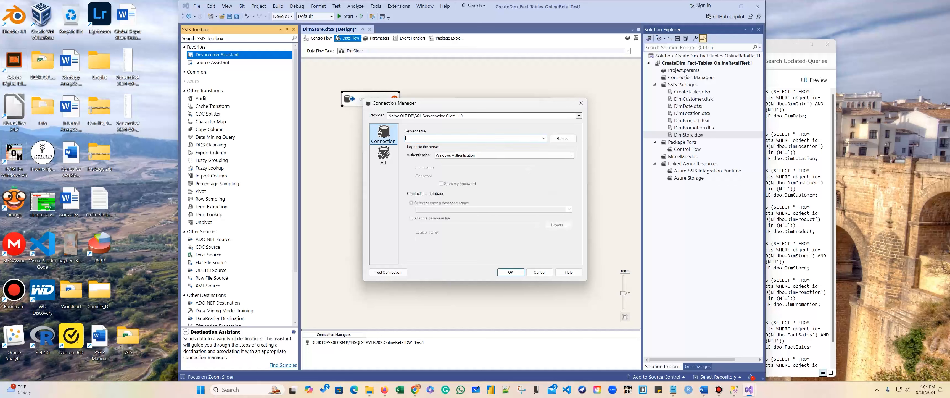
Point the destination connection to server DESKTOP-K0F0RMJ\MSSQLSERVER202 and database OnlineRetailDW_Test1
click(568, 209)
click(485, 239)
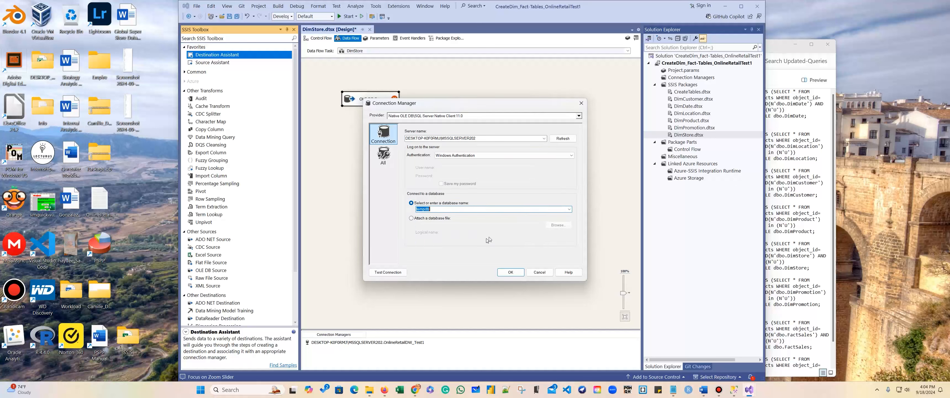
click(569, 209)
click(476, 239)
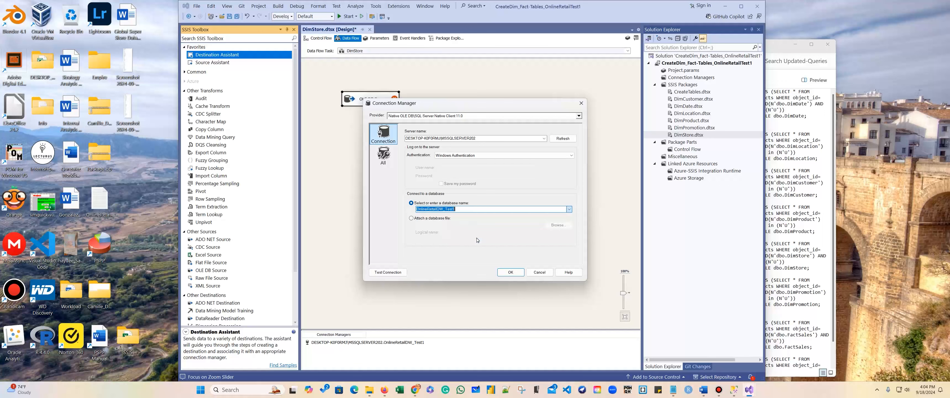
click(510, 271)
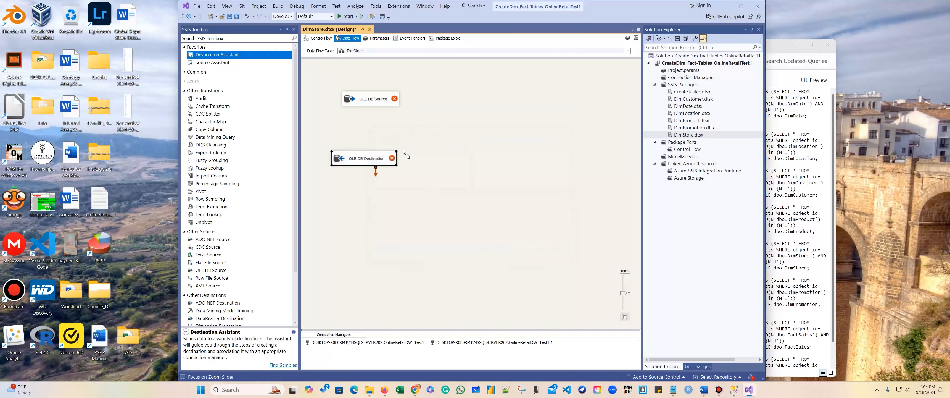
Set the OLE DB Source to read from the OnlineRetailStage table
double_click(363, 99)
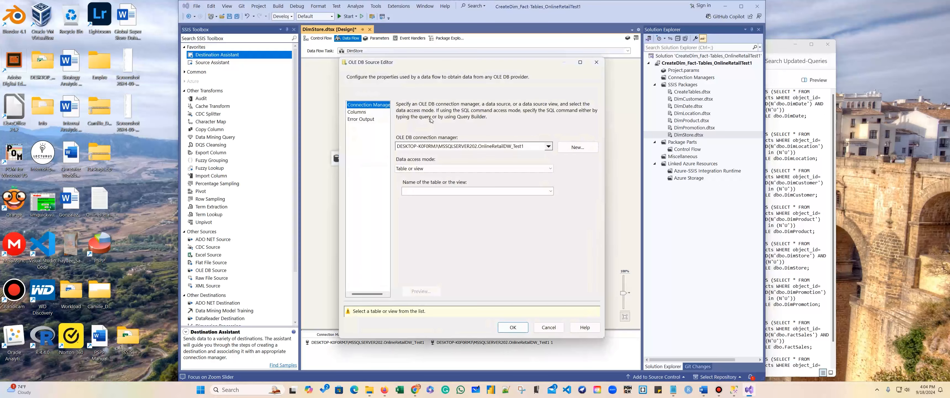
click(550, 191)
click(471, 254)
click(523, 308)
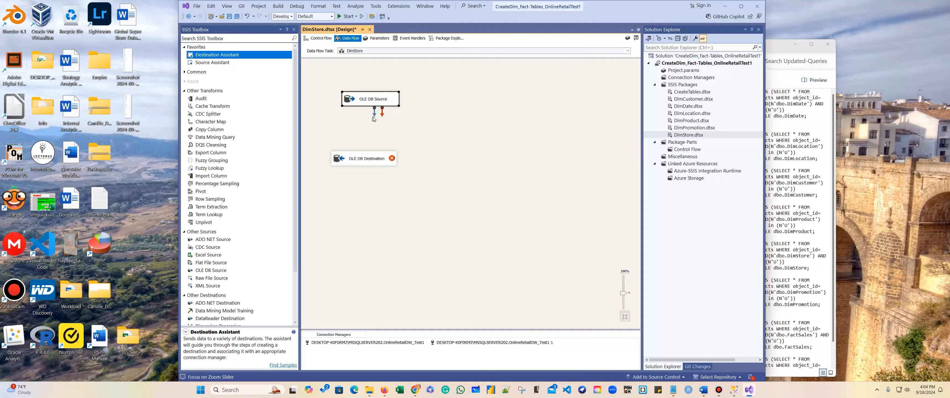
Link the OLE DB Source to the OLE DB Destination and choose DimStore as the destination table
drag(374, 112, 374, 160)
double_click(364, 159)
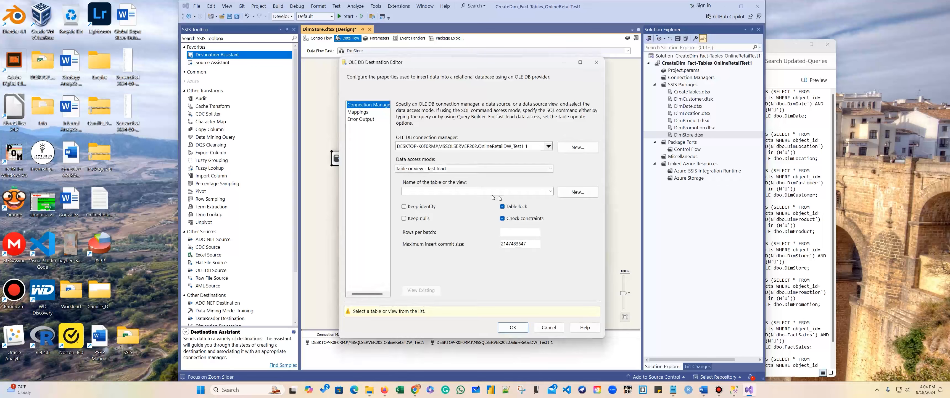
click(551, 191)
click(464, 233)
Set the input column for the destination's StoreKey to <ignore> in the column mappings and confirm the destination settings
click(357, 112)
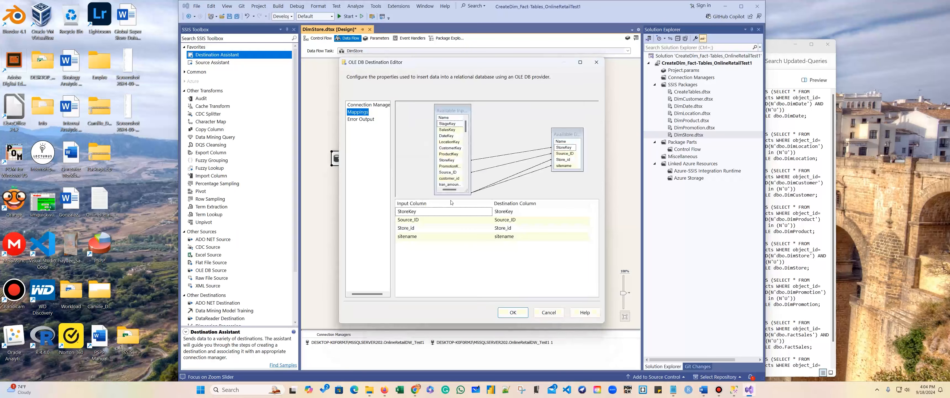
click(484, 210)
click(483, 211)
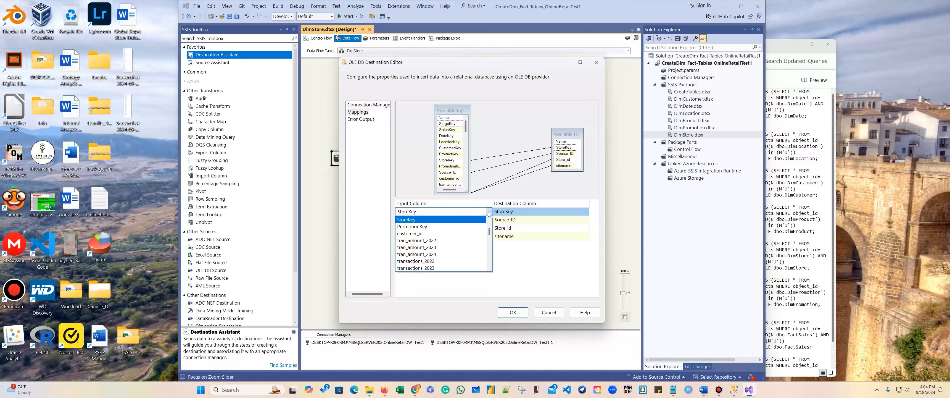
scroll(469, 216, up, 2)
click(444, 221)
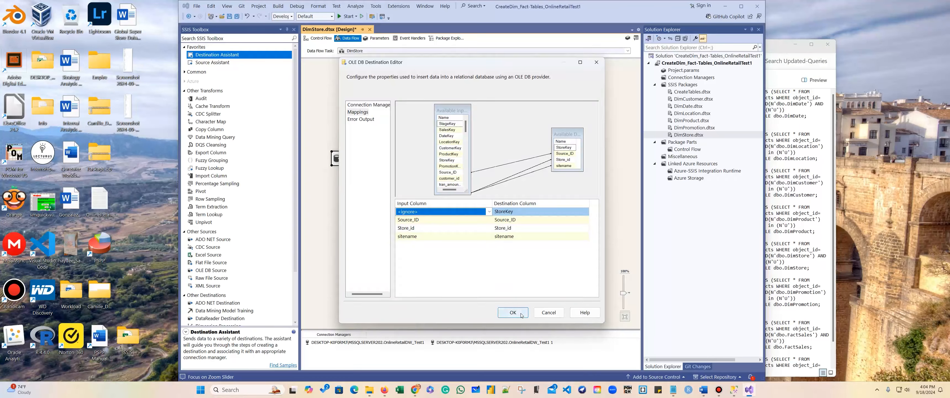
click(513, 312)
Execute the DimStore data flow task and end the debugging session once it completes
right_click(449, 154)
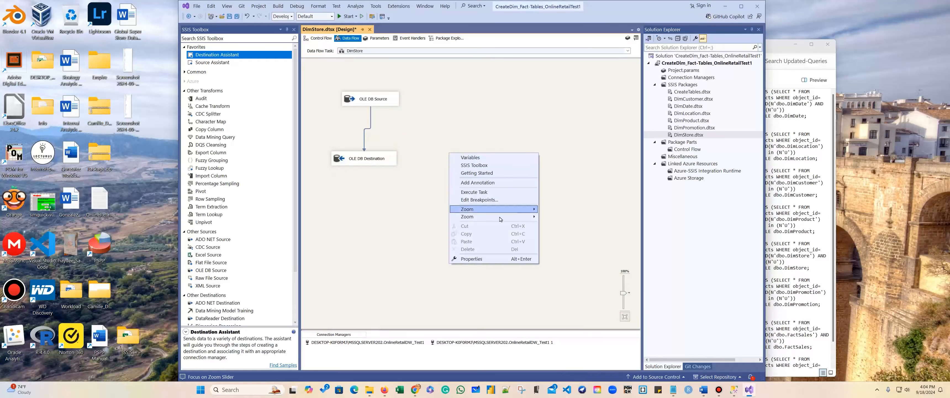
click(507, 192)
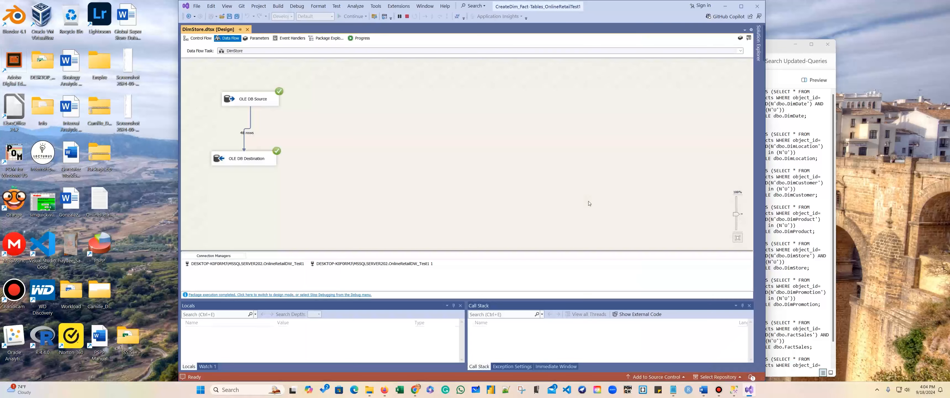
click(407, 17)
Close the DimStore package and switch to SQL Server Management Studio
click(367, 30)
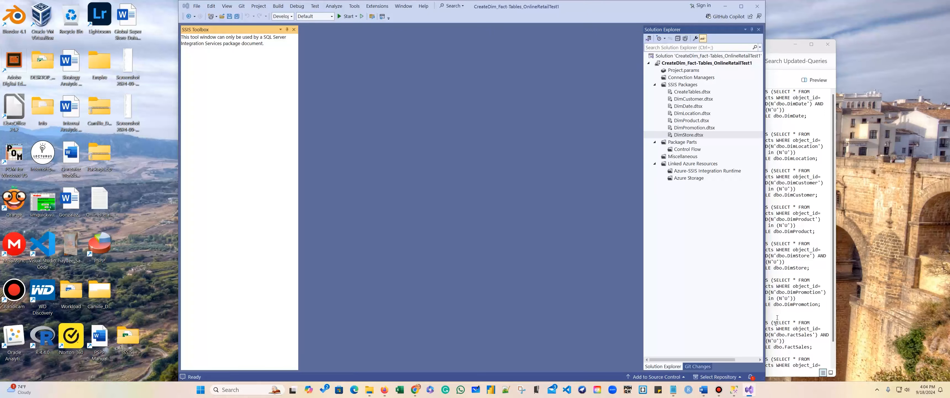
click(733, 389)
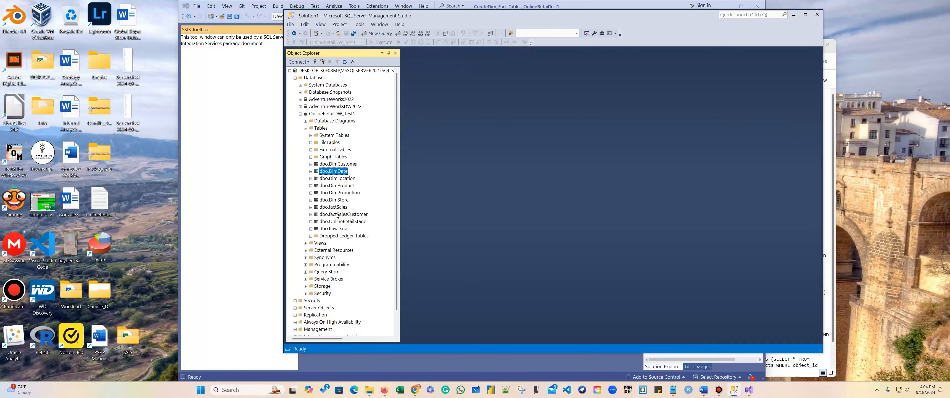